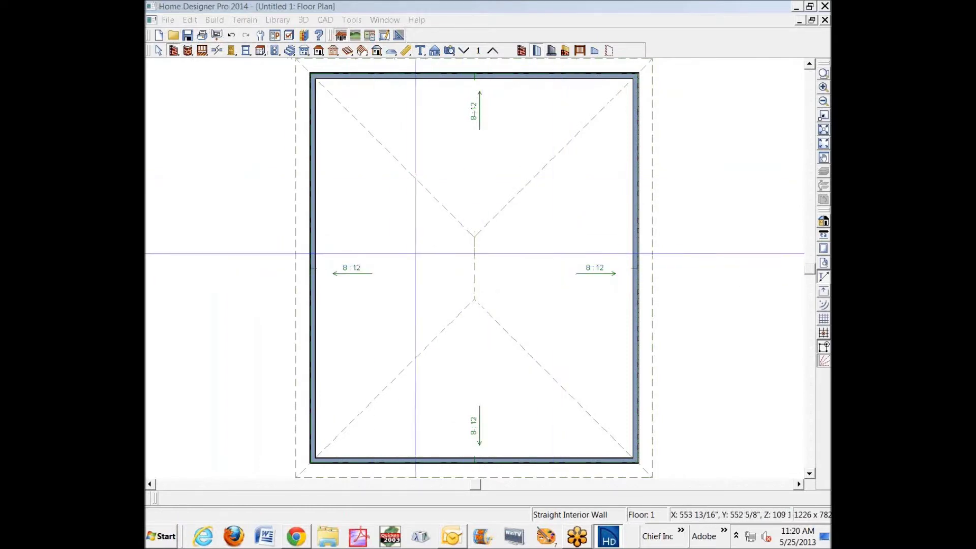
Step: Make the top and bottom walls Full Gable Walls, leaving two opposing 8:12 roof slopes
{"action": "left_click", "coordinate": [155, 51]}
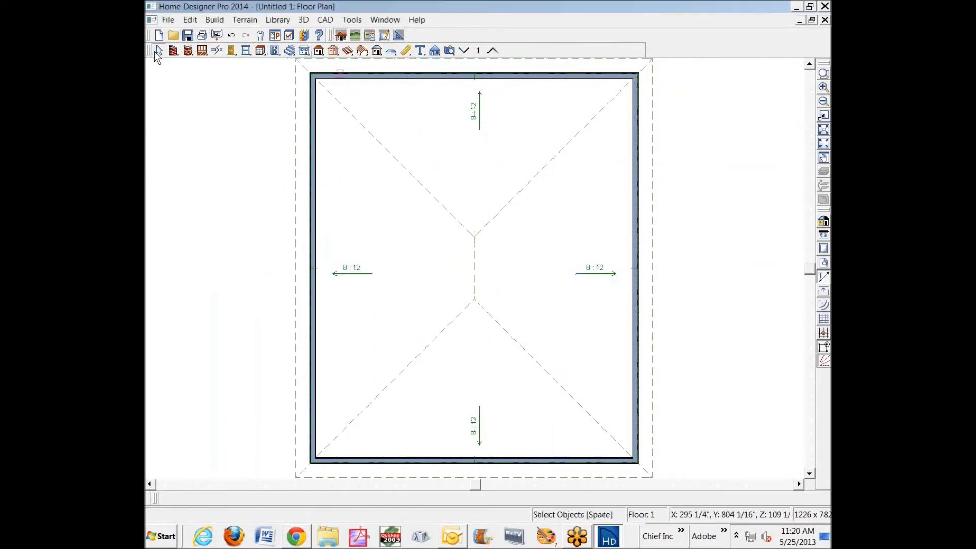
{"action": "left_click", "coordinate": [486, 76]}
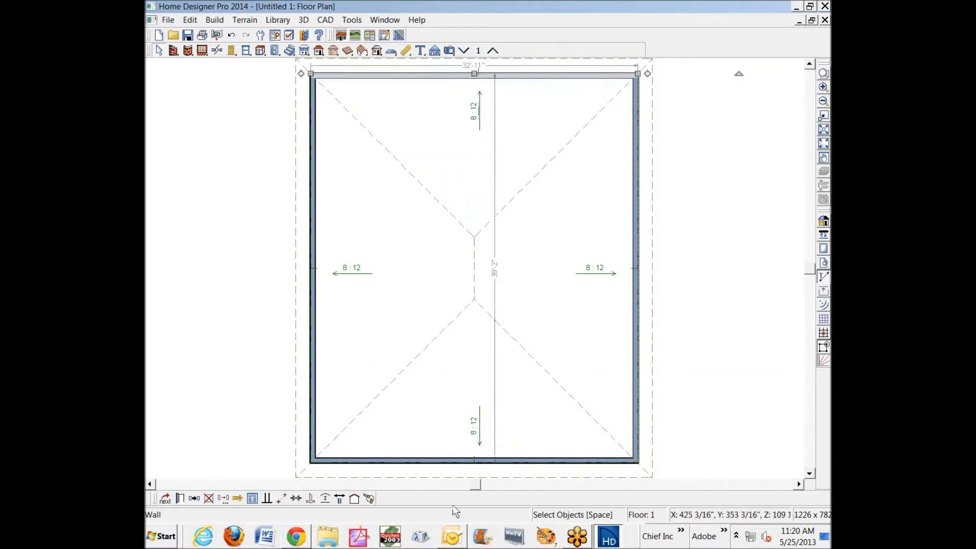
{"action": "left_click", "coordinate": [450, 464], "text": "shift"}
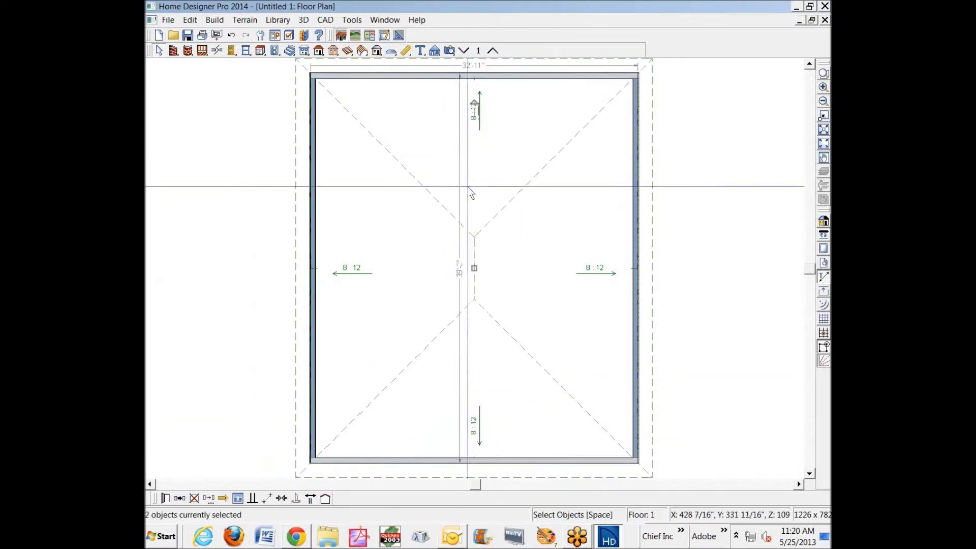
{"action": "left_click", "coordinate": [166, 498]}
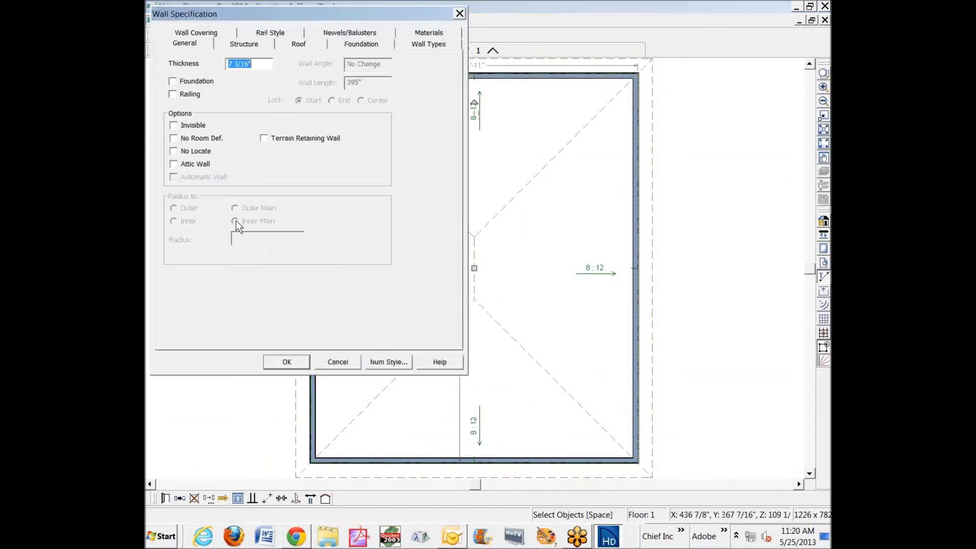
{"action": "left_click", "coordinate": [304, 43]}
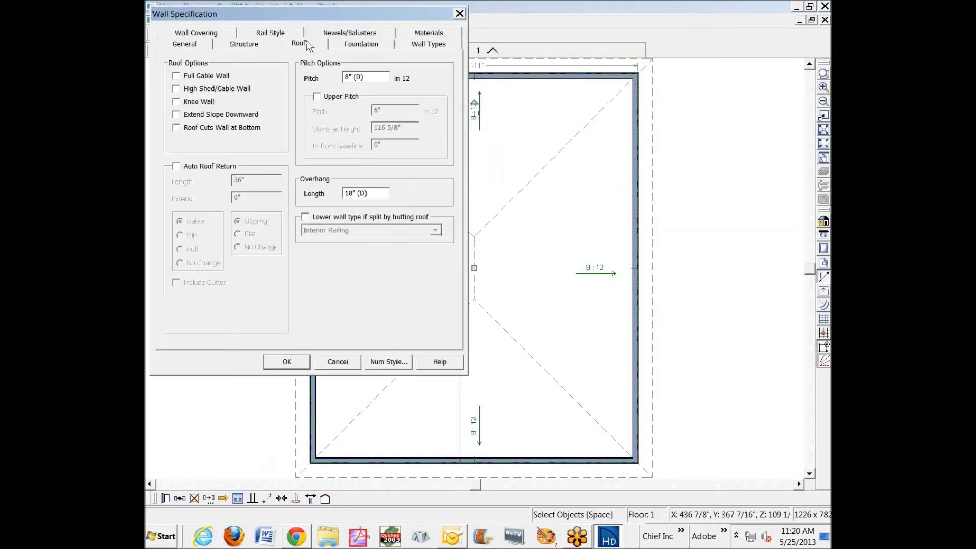
{"action": "left_click", "coordinate": [293, 362]}
Step: Draw a cross-section line across the building to view the gable end
{"action": "scroll", "coordinate": [615, 277], "scroll_direction": "down", "scroll_amount": 1}
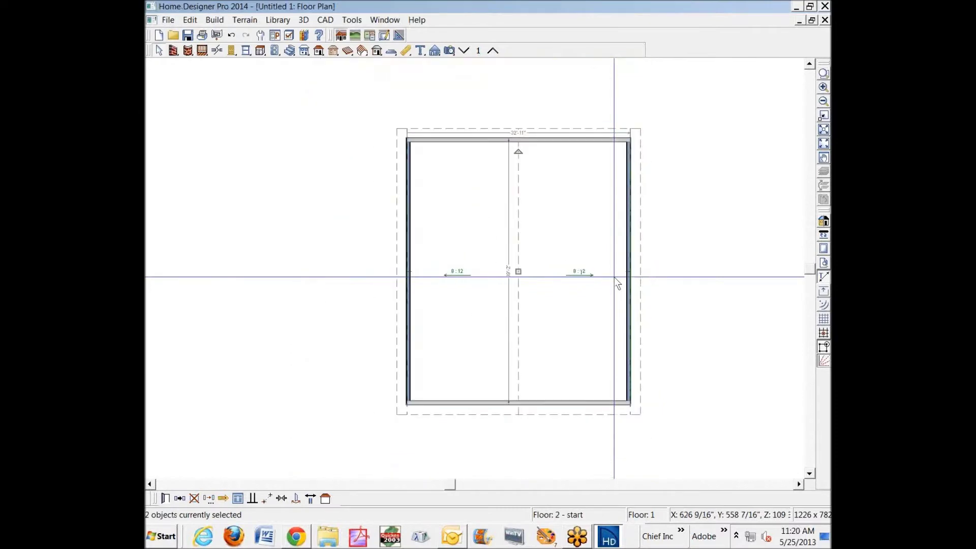
{"action": "left_click", "coordinate": [450, 51]}
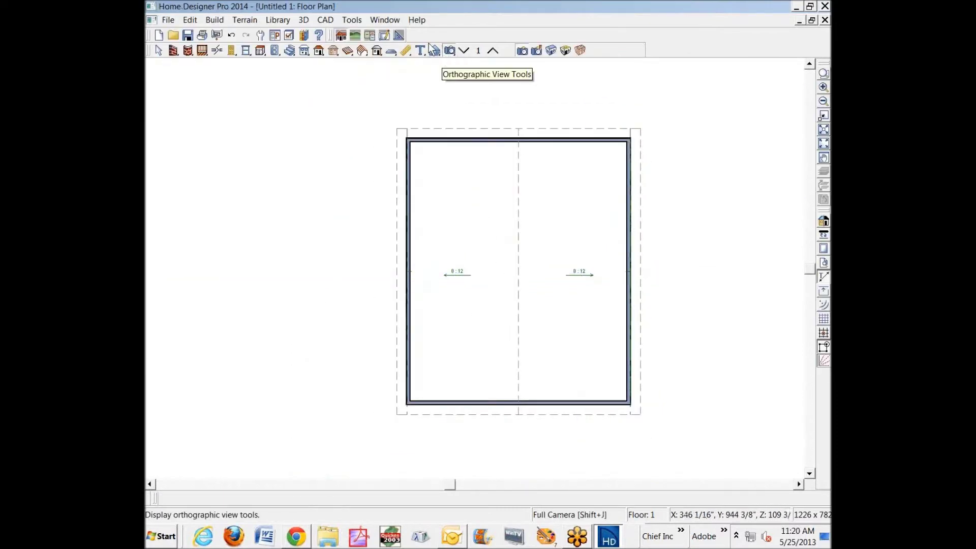
{"action": "left_click", "coordinate": [435, 50]}
{"action": "left_click_drag", "start_coordinate": [538, 349], "coordinate": [540, 78]}
{"action": "scroll", "coordinate": [475, 294], "scroll_direction": "down", "scroll_amount": 1}
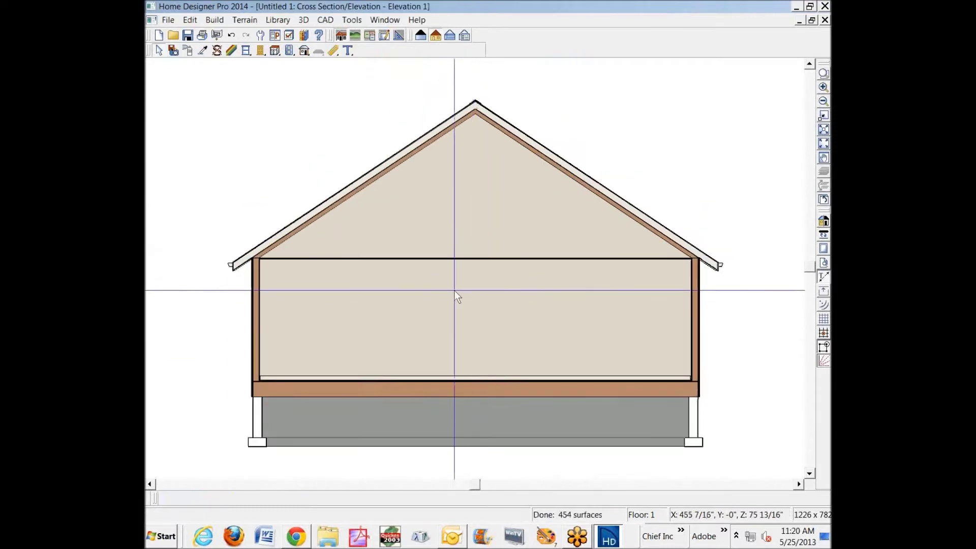
Step: Review the room's height and ceiling settings without making changes
{"action": "double_click", "coordinate": [371, 344]}
{"action": "left_click", "coordinate": [192, 32]}
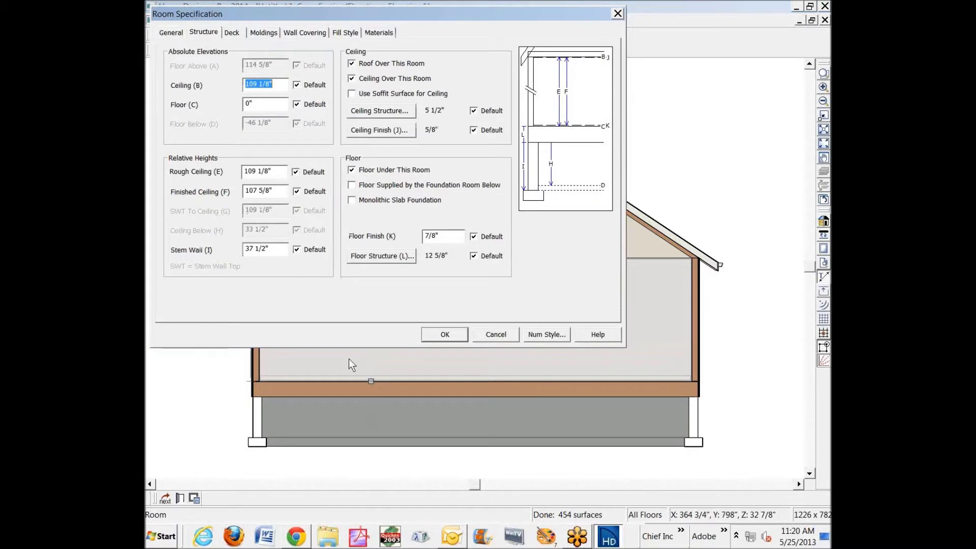
{"action": "left_click", "coordinate": [514, 334]}
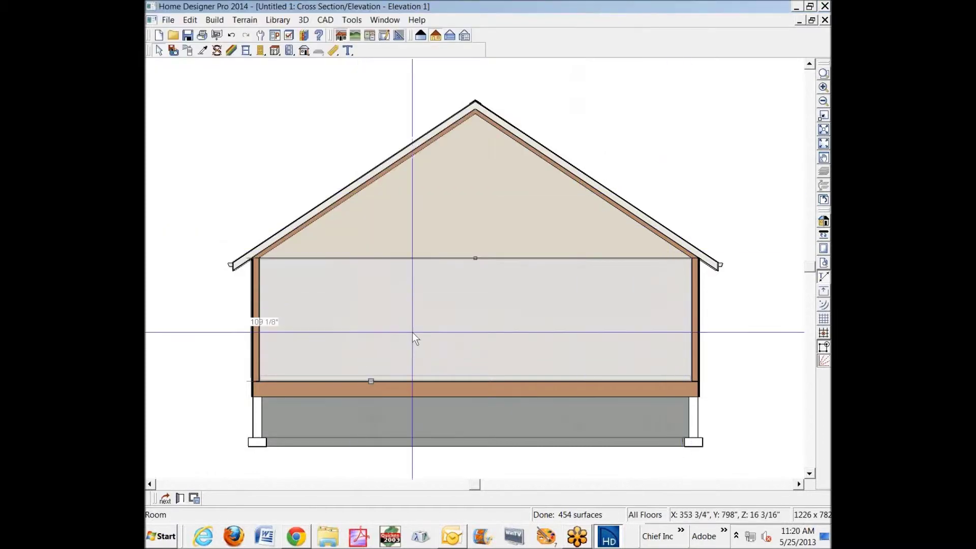
{"action": "left_click", "coordinate": [720, 198]}
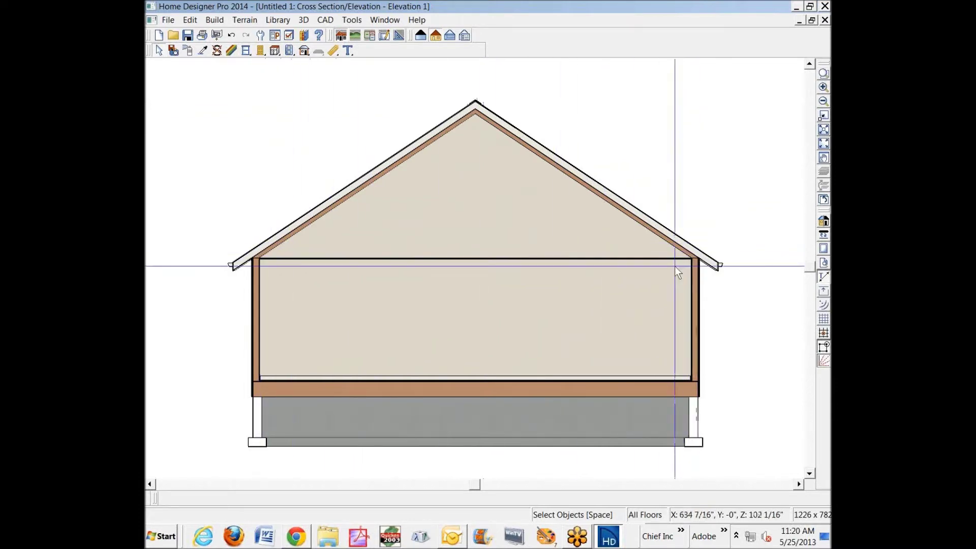
Step: Uncheck Ceiling Over This Room in the room's Room Specification
{"action": "right_click", "coordinate": [498, 304]}
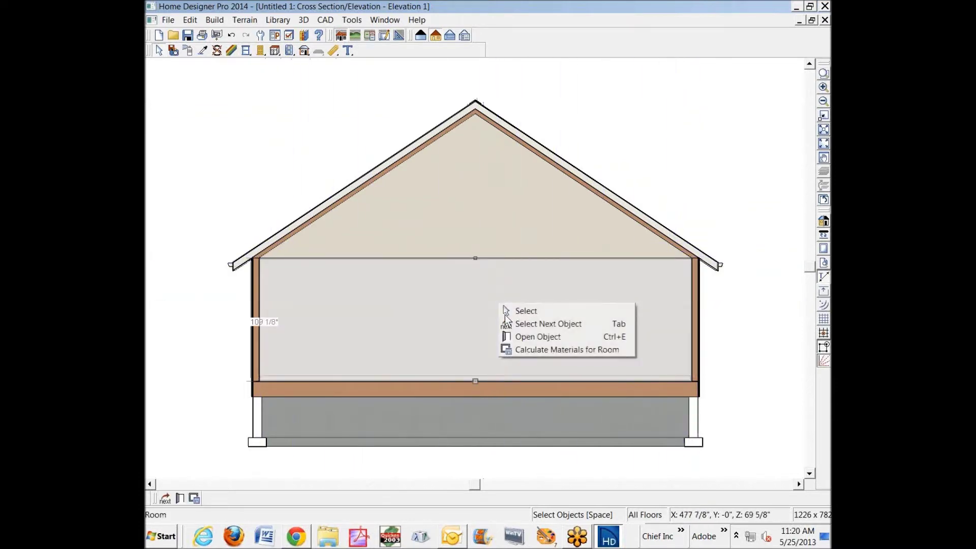
{"action": "left_click", "coordinate": [532, 336]}
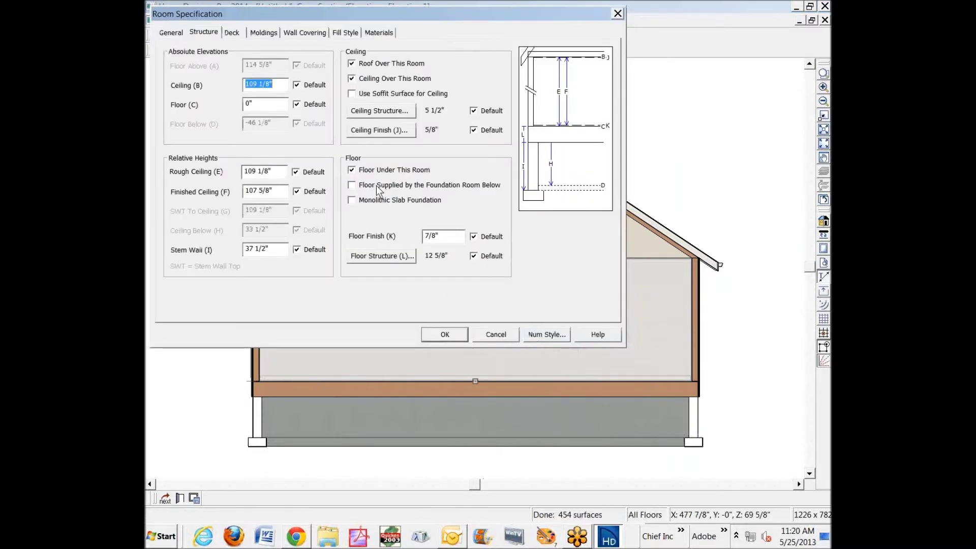
{"action": "left_click", "coordinate": [351, 79]}
{"action": "left_click", "coordinate": [359, 79]}
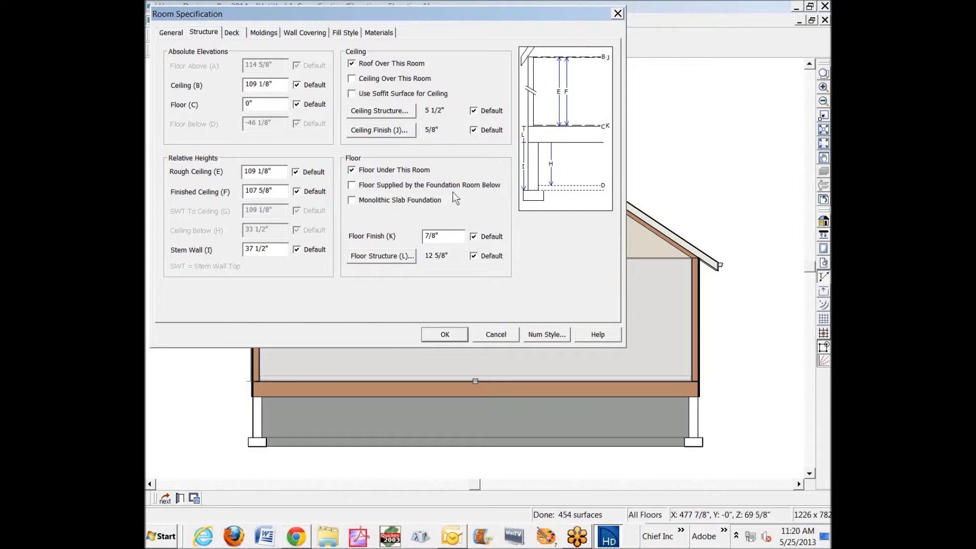
{"action": "left_click", "coordinate": [443, 337]}
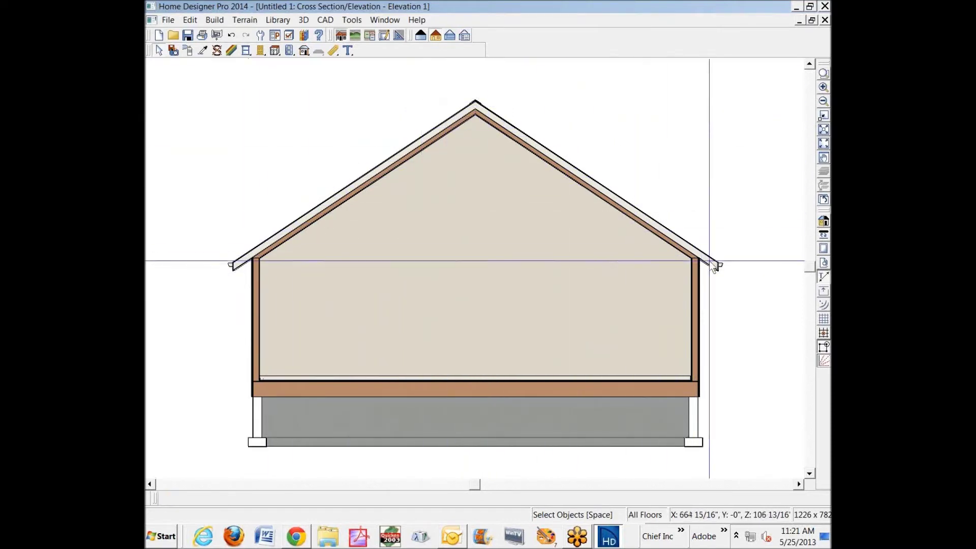
Step: Inspect the roof plane settings without changes, then close the section view
{"action": "left_click", "coordinate": [611, 200]}
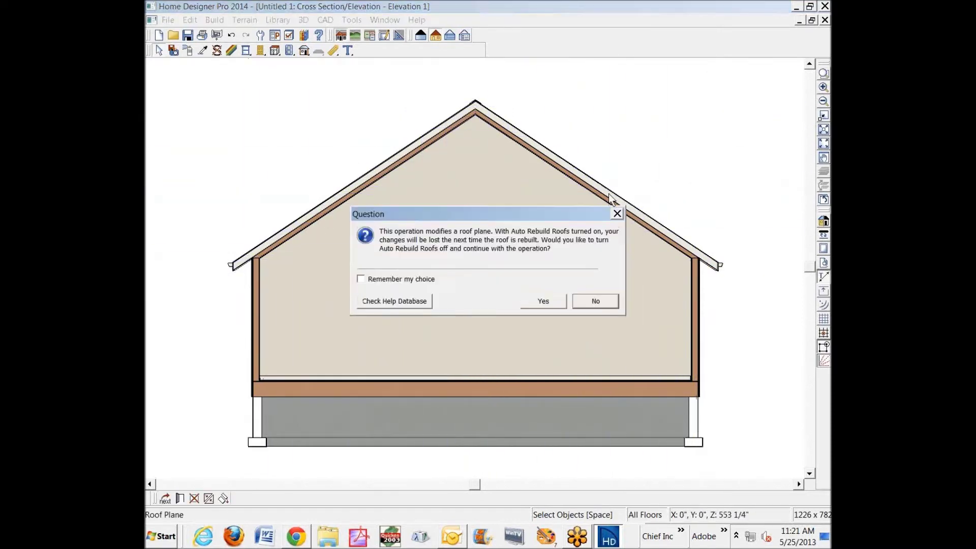
{"action": "left_click", "coordinate": [543, 301]}
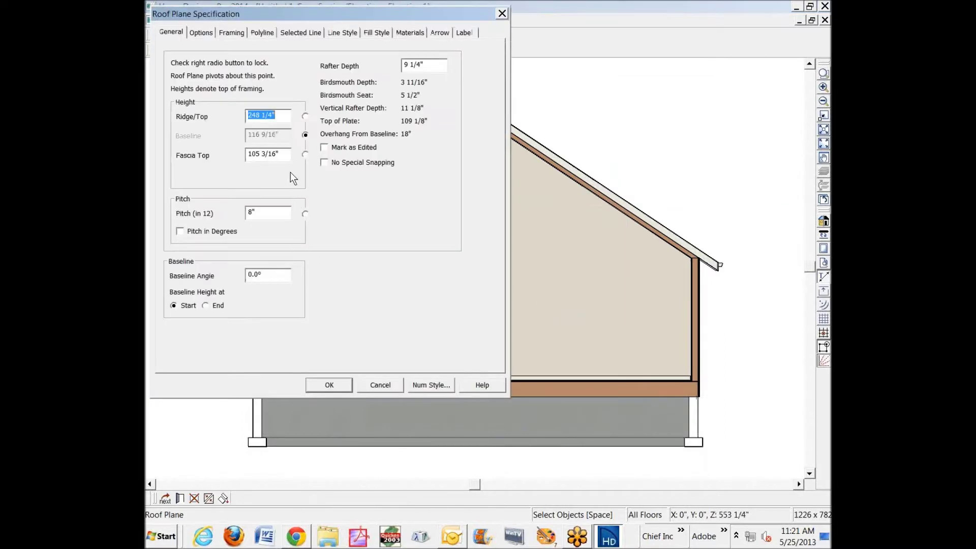
{"action": "left_click", "coordinate": [394, 384]}
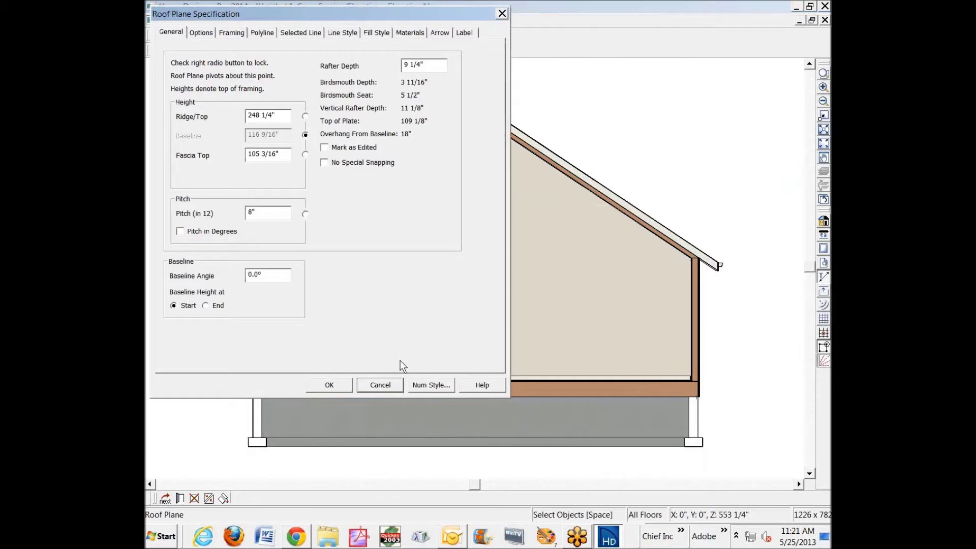
{"action": "left_click", "coordinate": [385, 387]}
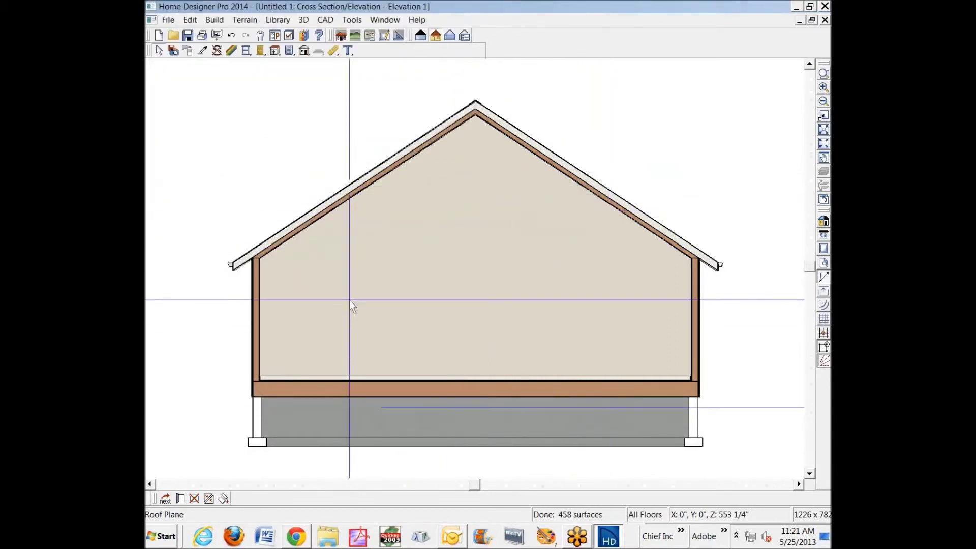
{"action": "key", "text": "ctrl+w"}
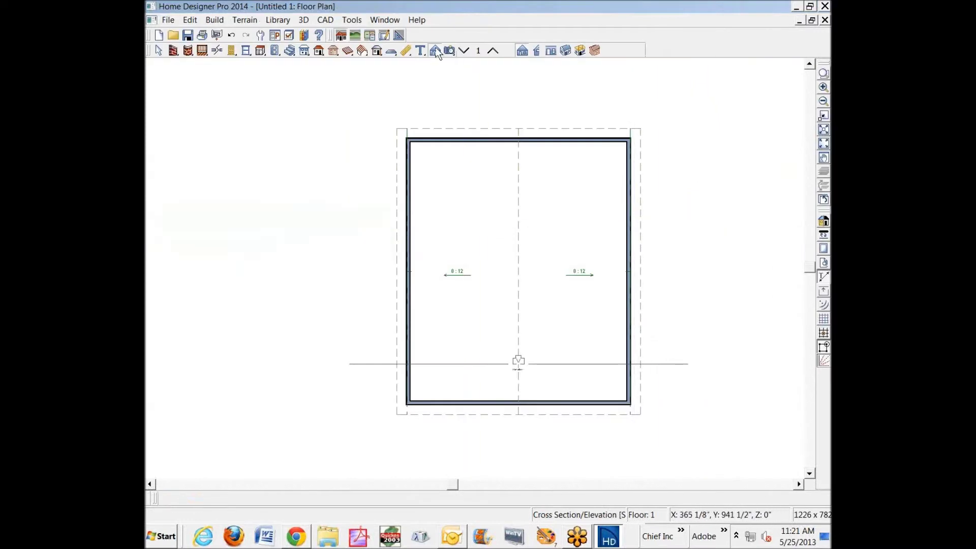
Step: Place a full camera in the room to view its vaulted ceiling in 3D
{"action": "left_click", "coordinate": [449, 51]}
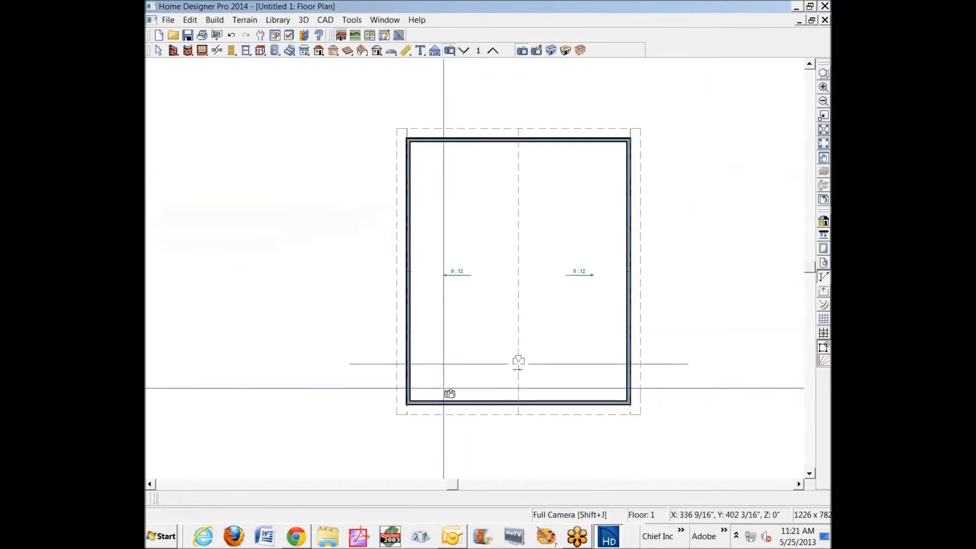
{"action": "left_click_drag", "start_coordinate": [444, 388], "coordinate": [517, 217]}
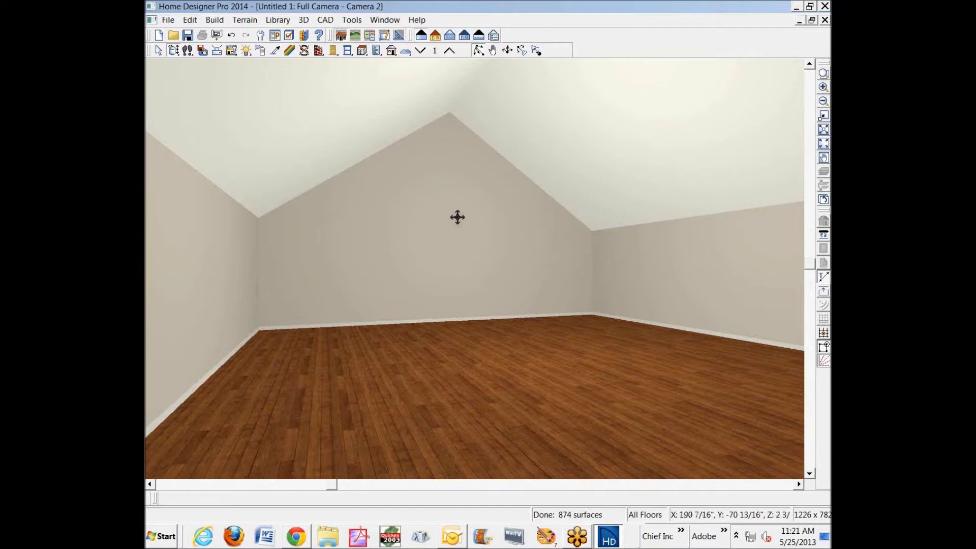
Step: Close the 3D view and review the room's Room Specification without changes
{"action": "left_click", "coordinate": [823, 21]}
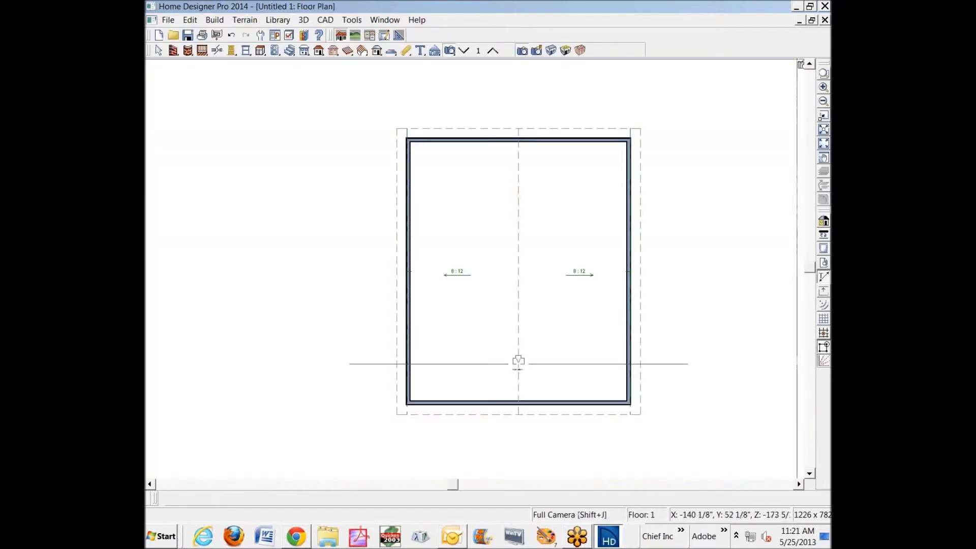
{"action": "scroll", "coordinate": [547, 252], "scroll_direction": "up", "scroll_amount": 1}
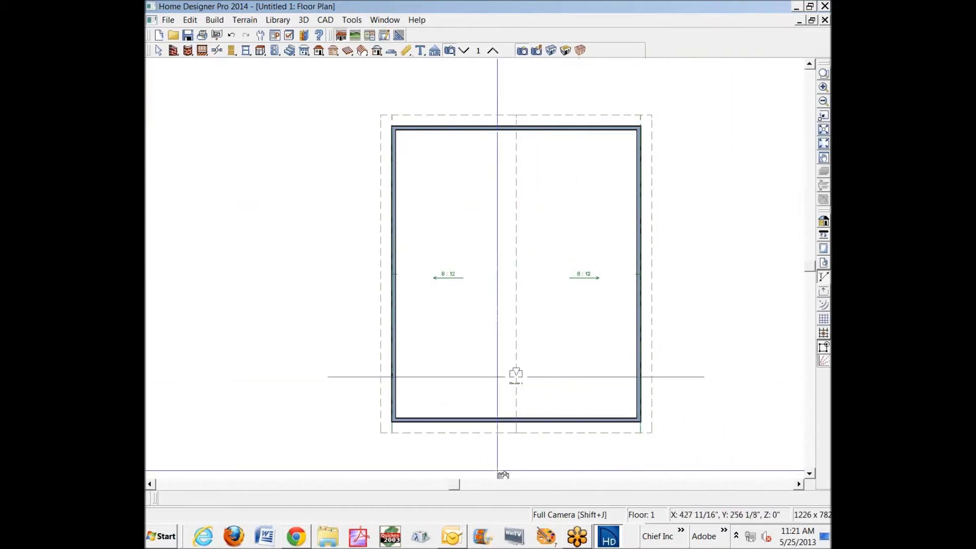
{"action": "left_click", "coordinate": [535, 185]}
{"action": "right_click", "coordinate": [538, 187]}
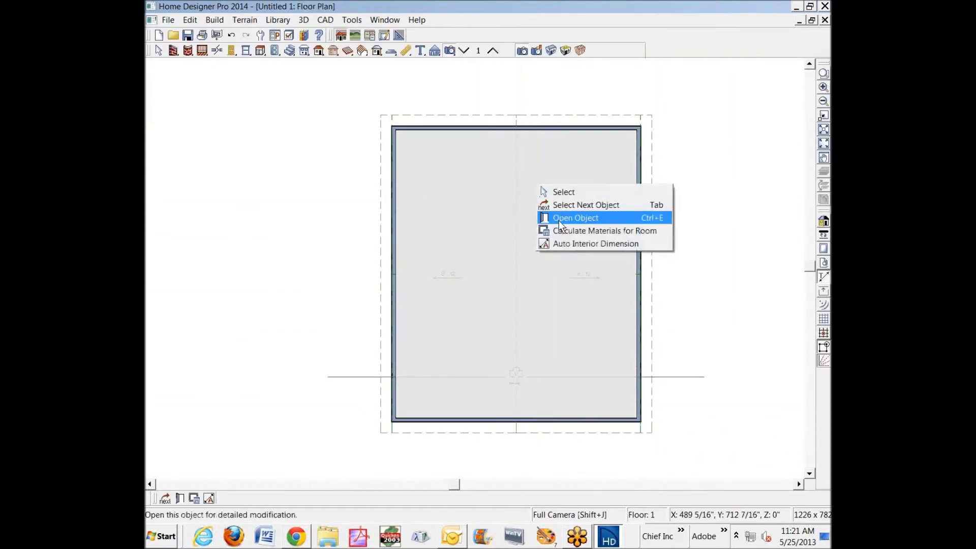
{"action": "left_click", "coordinate": [560, 220]}
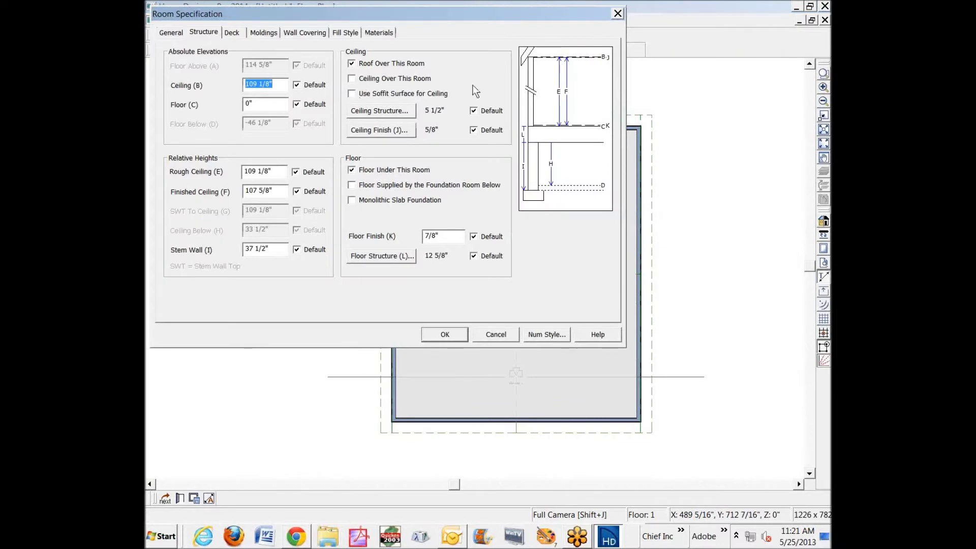
{"action": "left_click", "coordinate": [495, 334]}
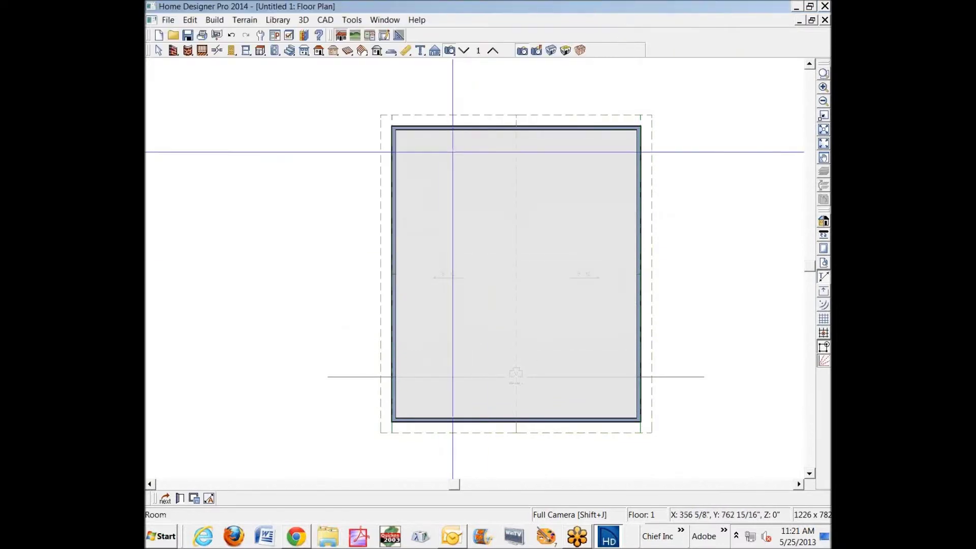
Step: Review the Build Framing wall and roof options, with 24" rafter spacing
{"action": "double_click", "coordinate": [334, 51]}
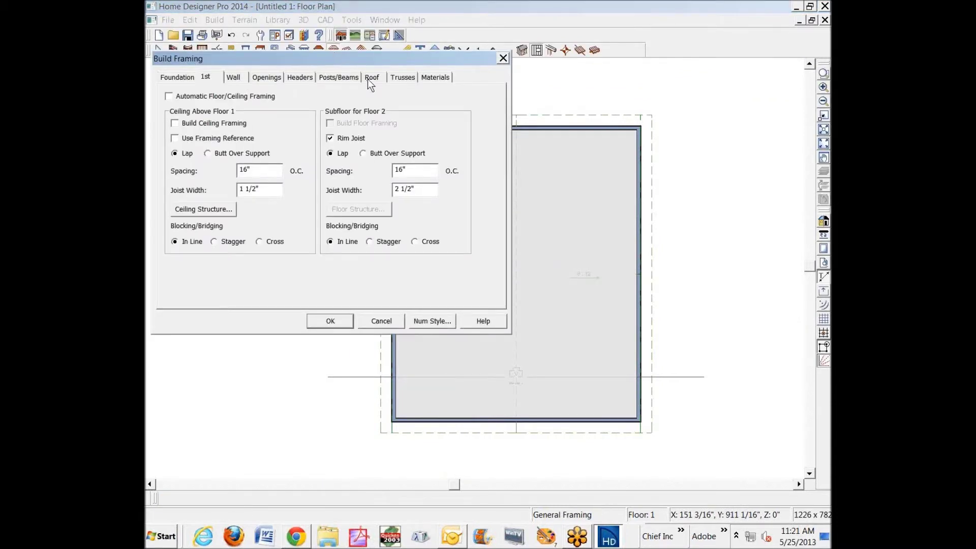
{"action": "left_click", "coordinate": [240, 78]}
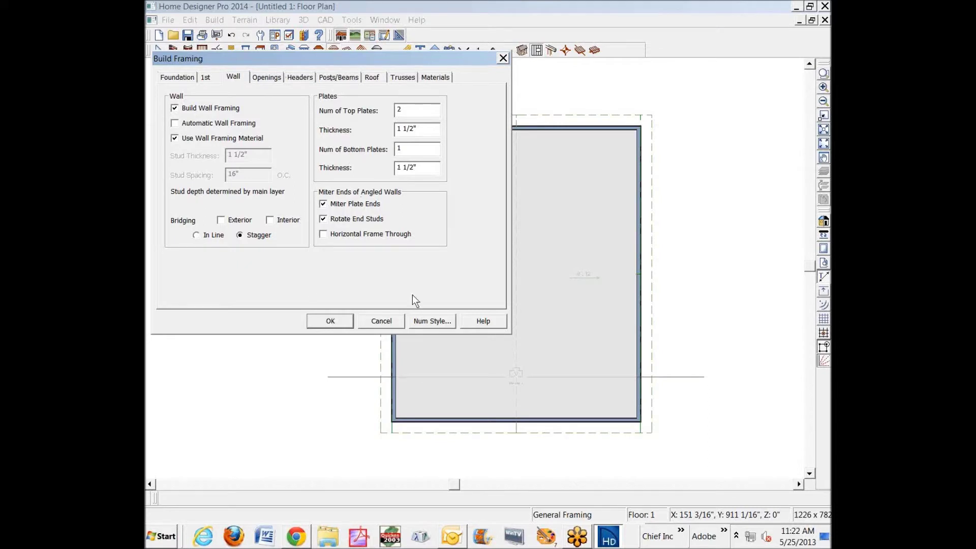
{"action": "left_click", "coordinate": [375, 78]}
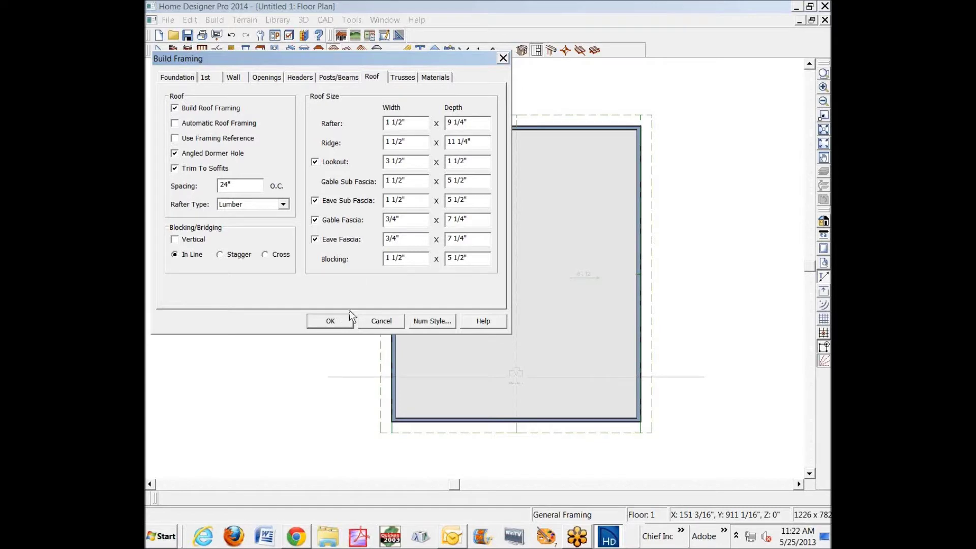
Step: Build the wall and roof framing, accepting display of the wall framing and roof truss layers
{"action": "left_click", "coordinate": [325, 322]}
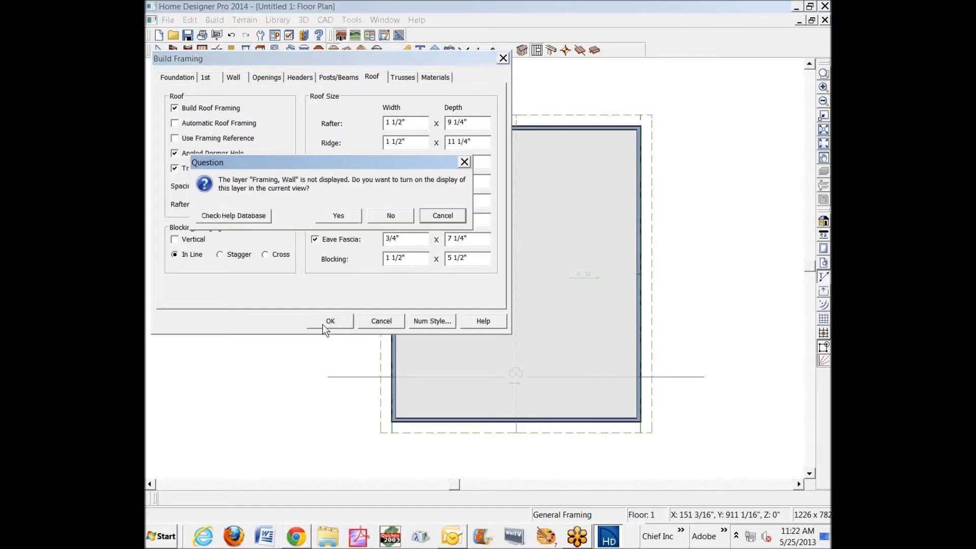
{"action": "left_click", "coordinate": [340, 221]}
{"action": "left_click", "coordinate": [339, 222]}
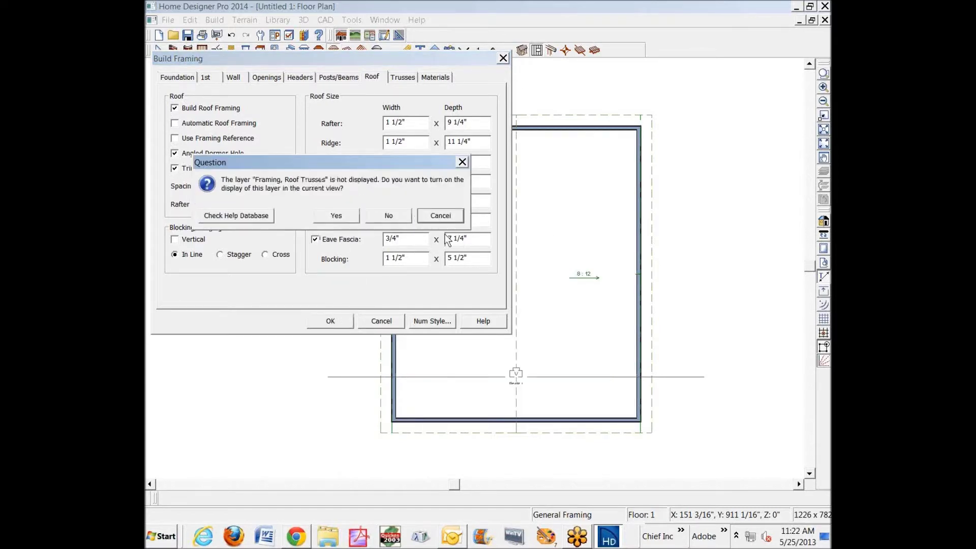
{"action": "left_click", "coordinate": [336, 215]}
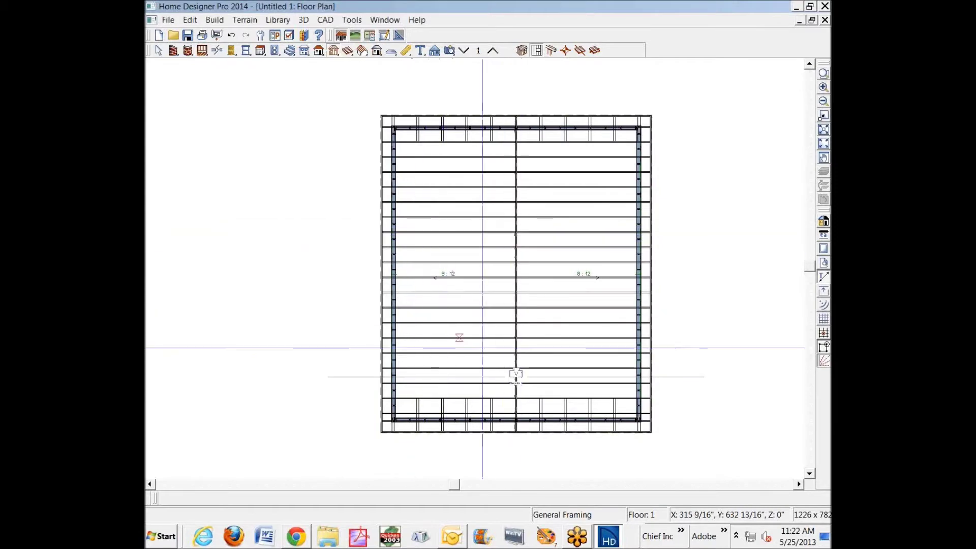
{"action": "scroll", "coordinate": [482, 348], "scroll_direction": "up", "scroll_amount": 3}
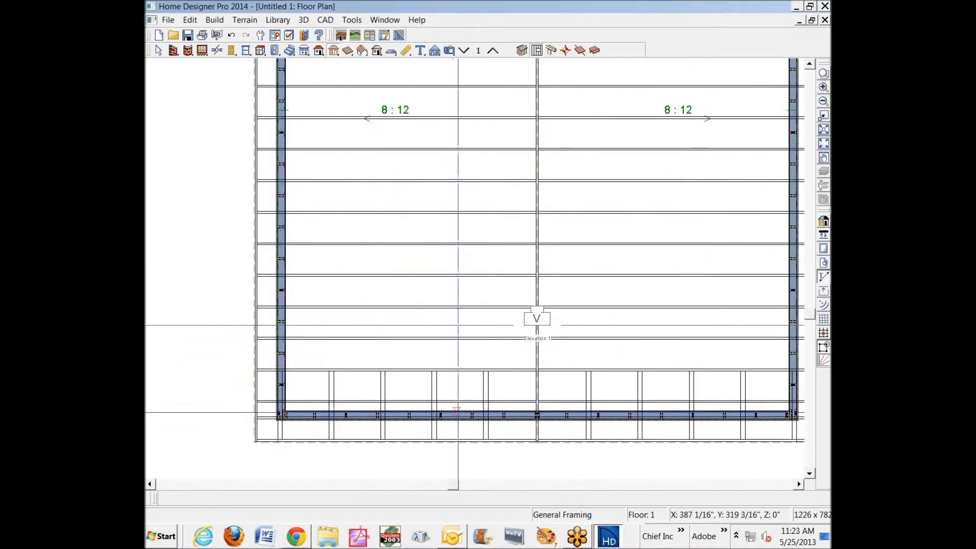
{"action": "scroll", "coordinate": [458, 412], "scroll_direction": "down", "scroll_amount": 3}
{"action": "key", "text": "ctrl+Tab"}
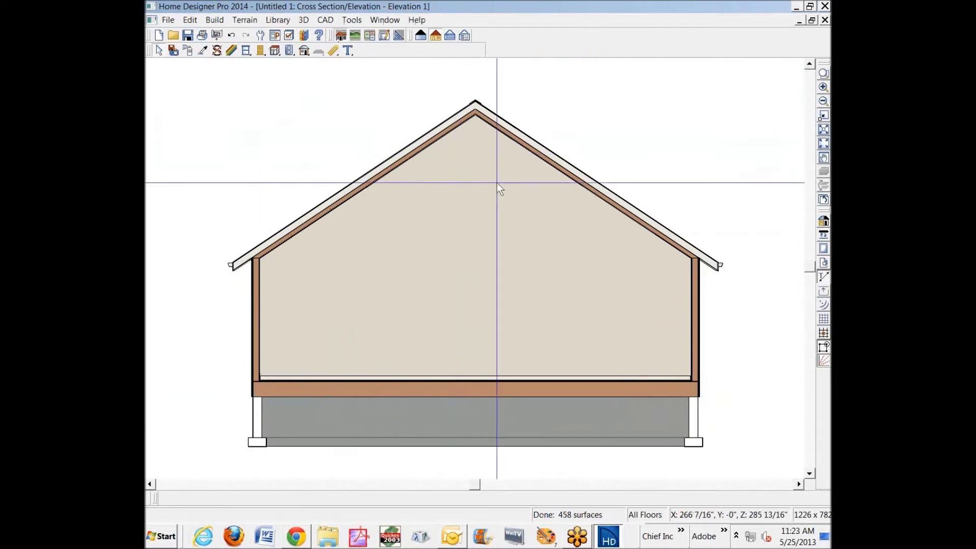
Step: Turn on the Framing, Roof; Framing, Roof Trusses; and Framing, Wall layers for the section
{"action": "left_click", "coordinate": [288, 35]}
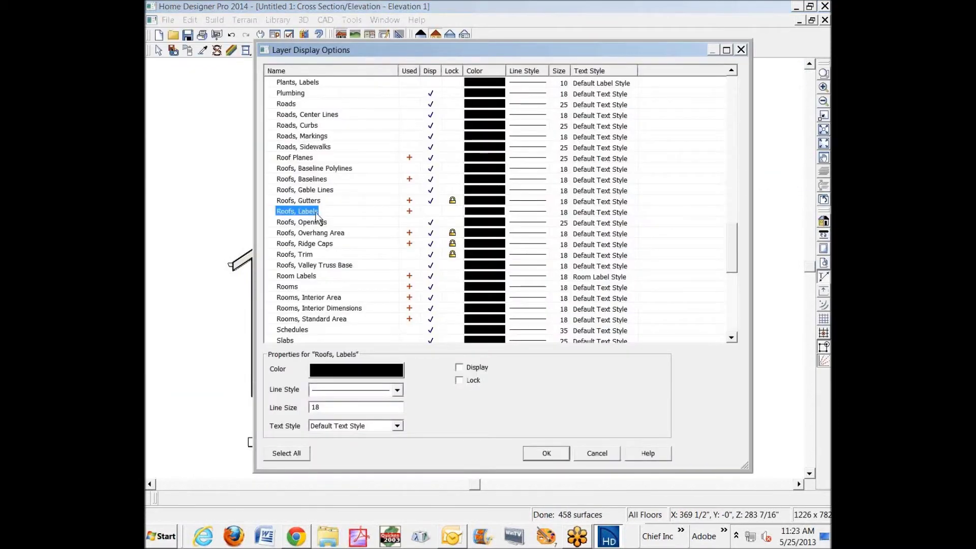
{"action": "scroll", "coordinate": [369, 206], "scroll_direction": "up", "scroll_amount": 7}
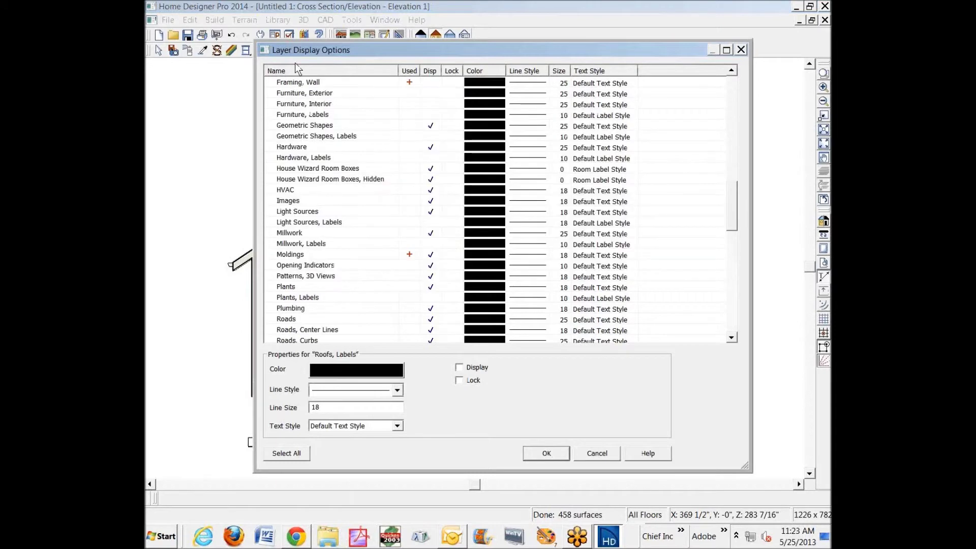
{"action": "scroll", "coordinate": [394, 145], "scroll_direction": "up", "scroll_amount": 7}
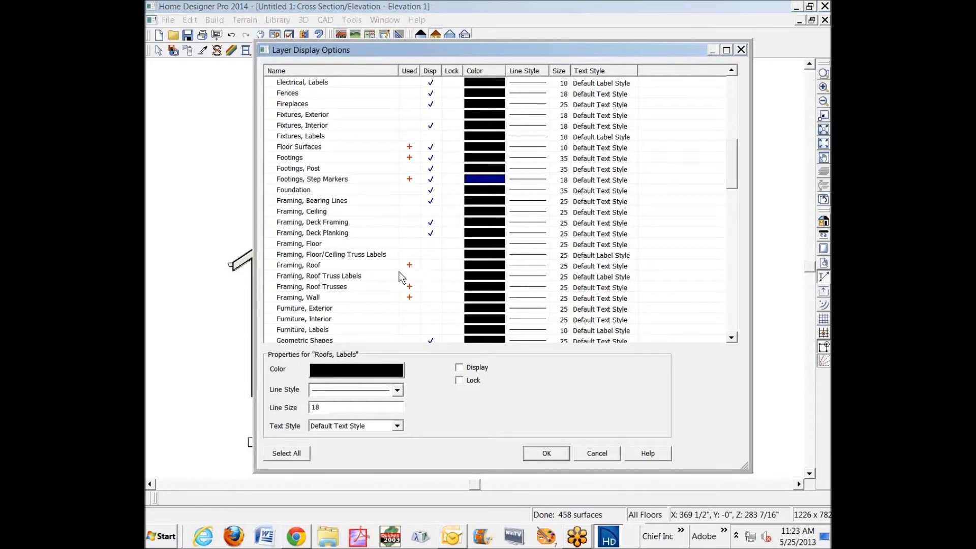
{"action": "left_click", "coordinate": [431, 265]}
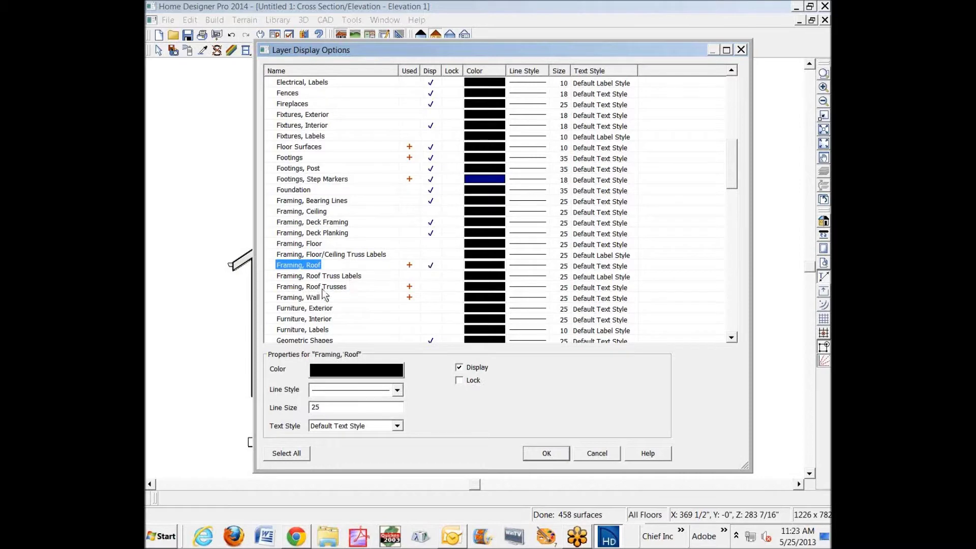
{"action": "left_click", "coordinate": [431, 287]}
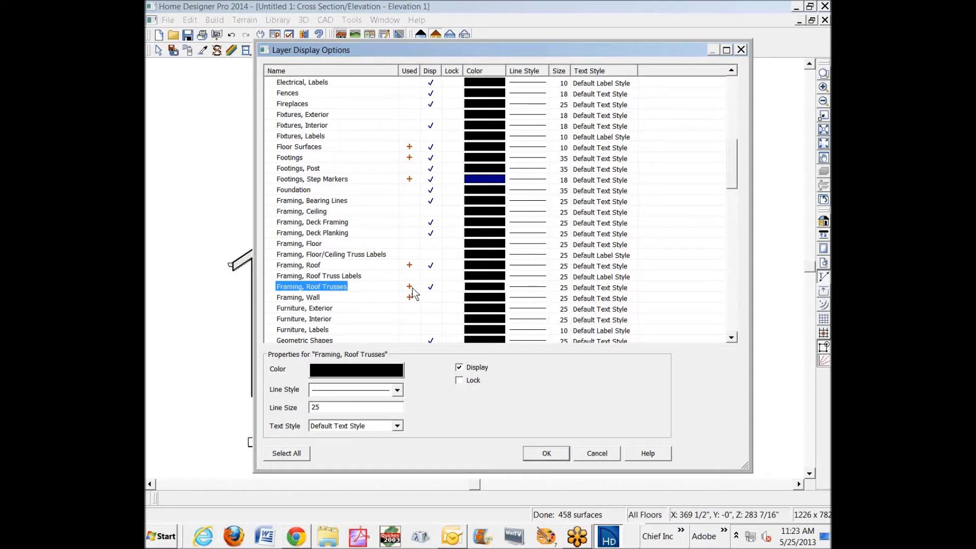
{"action": "left_click", "coordinate": [429, 299]}
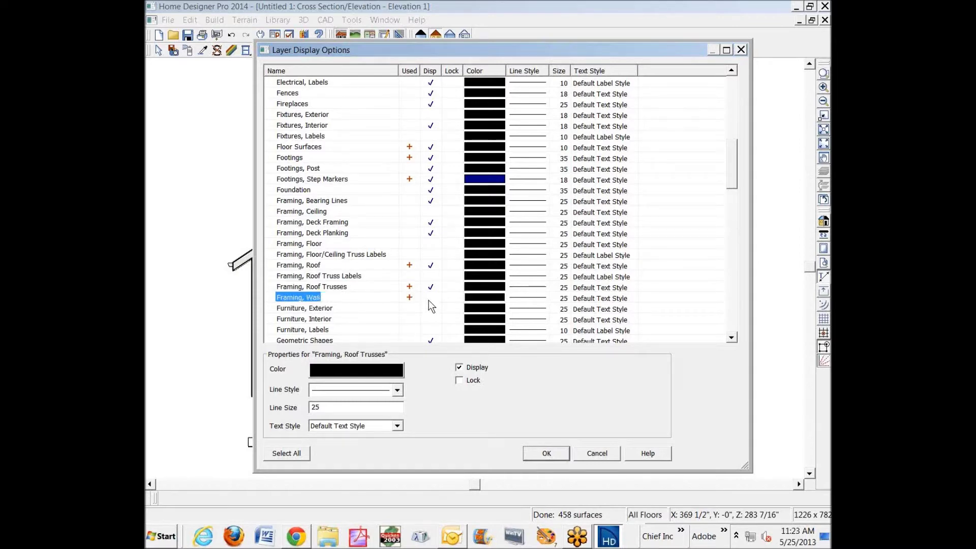
Step: Apply the layer changes and zoom in to inspect the eave and ridge framing
{"action": "left_click", "coordinate": [553, 454]}
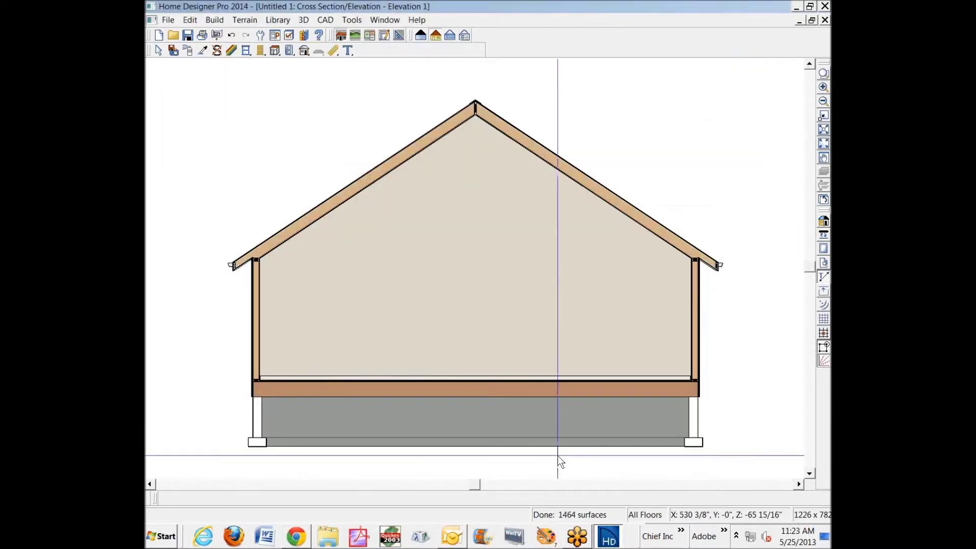
{"action": "scroll", "coordinate": [674, 310], "scroll_direction": "up", "scroll_amount": 6}
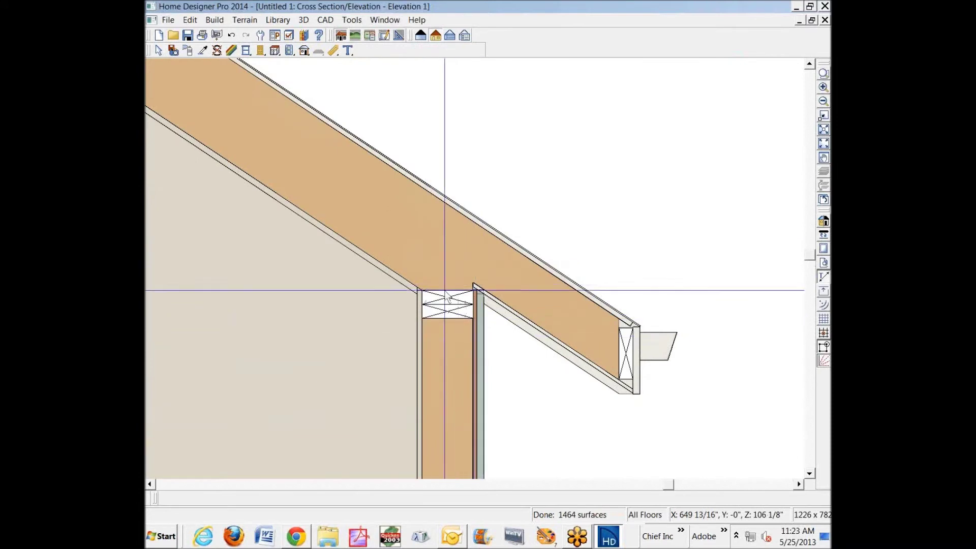
{"action": "scroll", "coordinate": [448, 301], "scroll_direction": "down", "scroll_amount": 6}
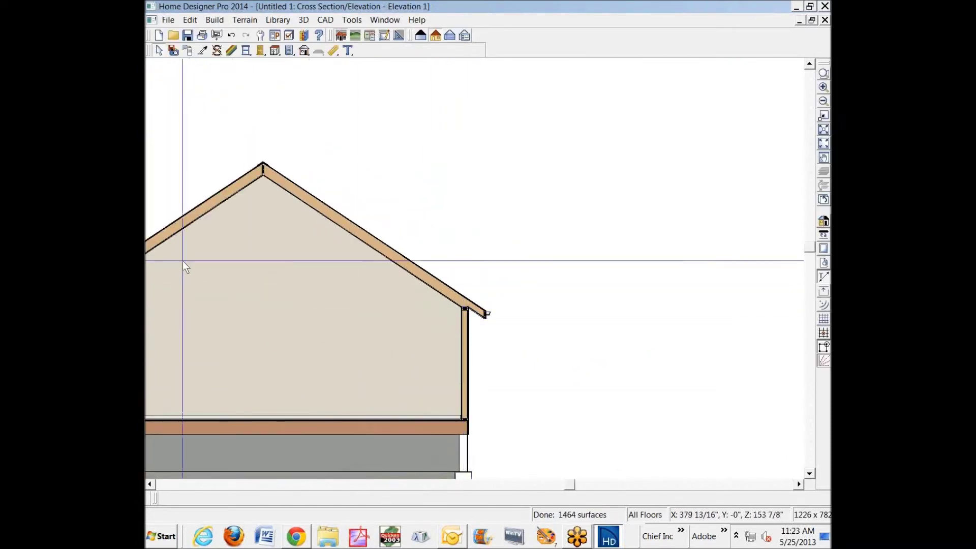
{"action": "scroll", "coordinate": [256, 163], "scroll_direction": "up", "scroll_amount": 1}
{"action": "scroll", "coordinate": [256, 164], "scroll_direction": "up", "scroll_amount": 2}
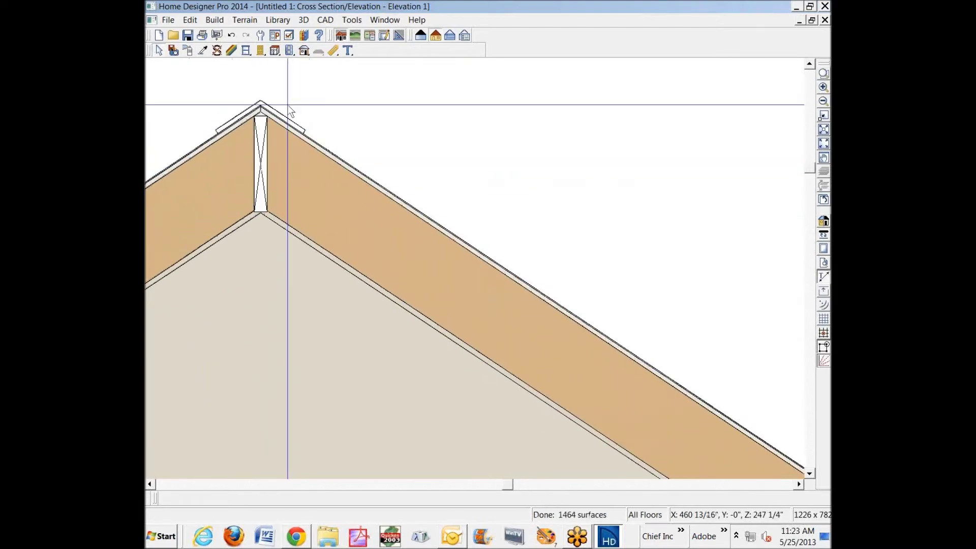
{"action": "scroll", "coordinate": [320, 247], "scroll_direction": "down", "scroll_amount": 3}
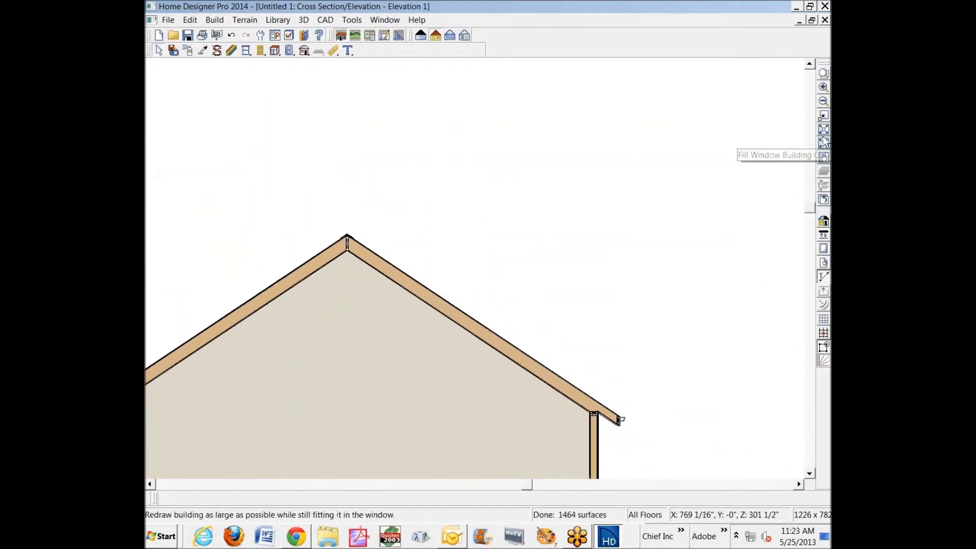
Step: Fit the whole building in the window and return to the floor plan
{"action": "left_click", "coordinate": [823, 144]}
{"action": "key", "text": "ctrl+F4"}
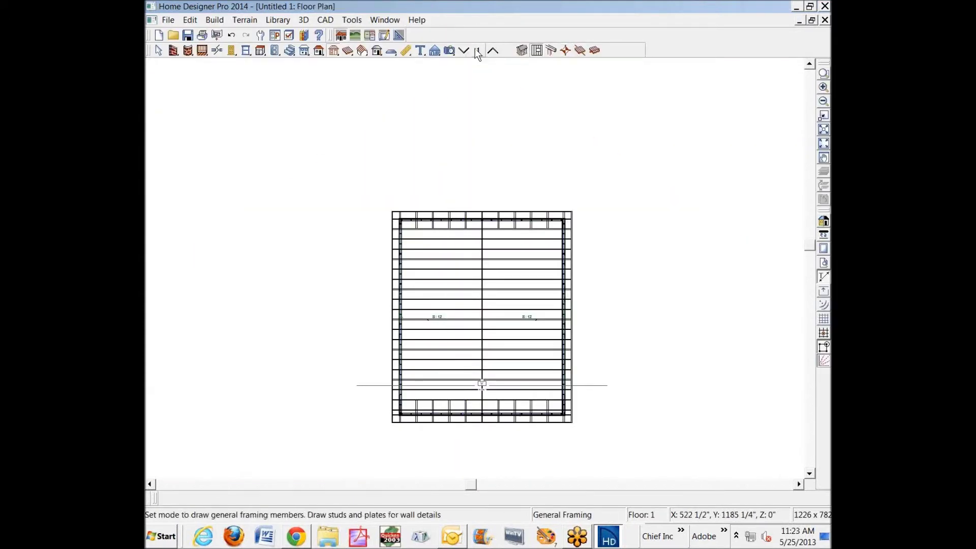
{"action": "left_click", "coordinate": [449, 51]}
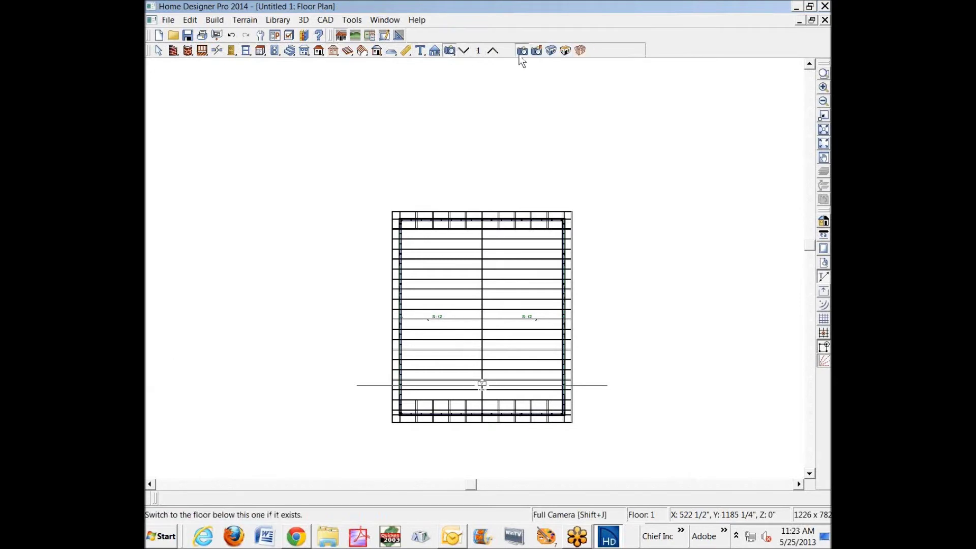
{"action": "left_click", "coordinate": [582, 51]}
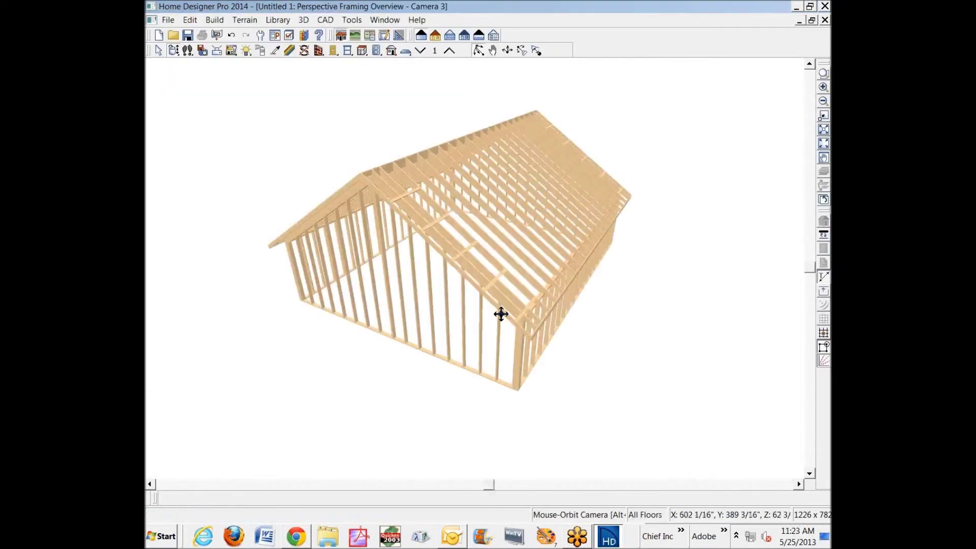
{"action": "left_click_drag", "start_coordinate": [498, 313], "coordinate": [534, 275]}
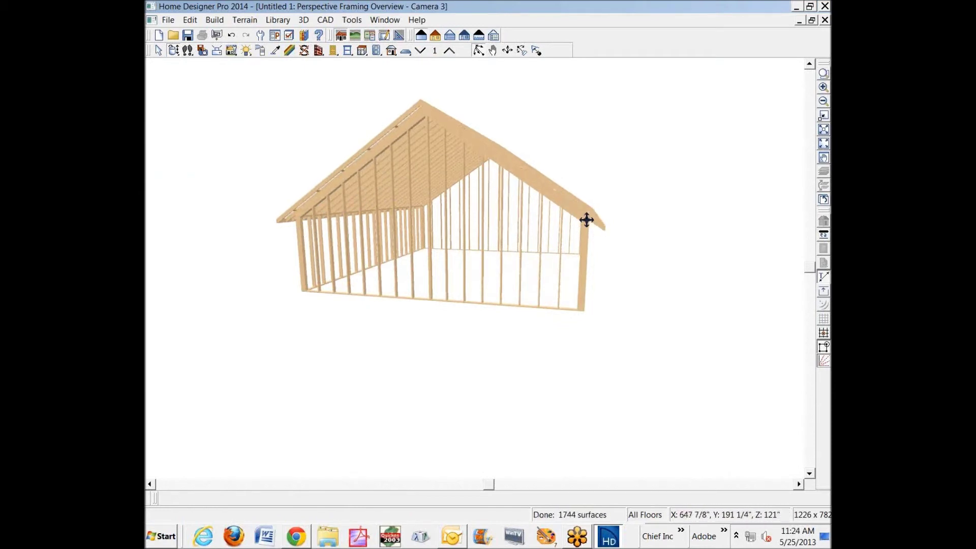
{"action": "left_click", "coordinate": [825, 20]}
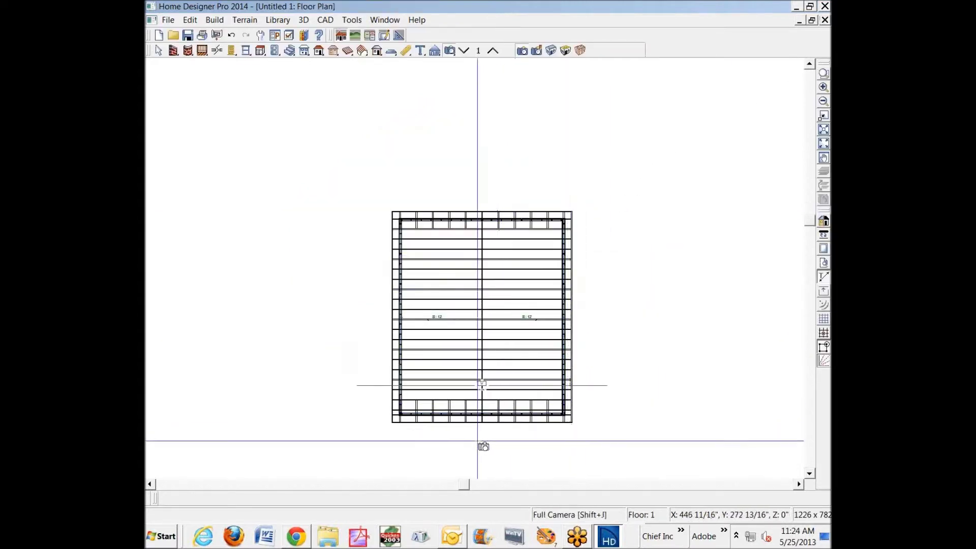
Step: Zoom the plan and browse the Tools menu's Display Settings and Reference Floors, then dismiss it
{"action": "scroll", "coordinate": [479, 357], "scroll_direction": "up", "scroll_amount": 3}
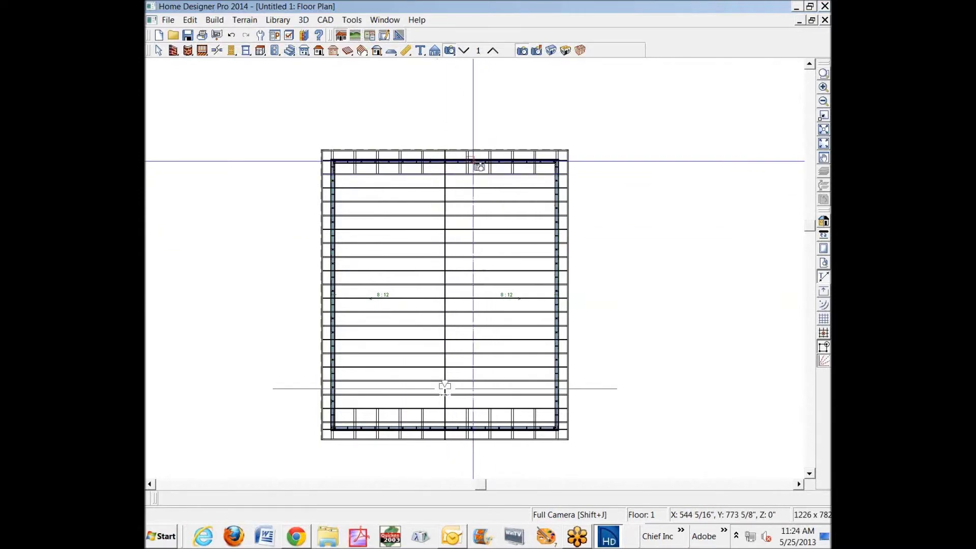
{"action": "left_click", "coordinate": [352, 21]}
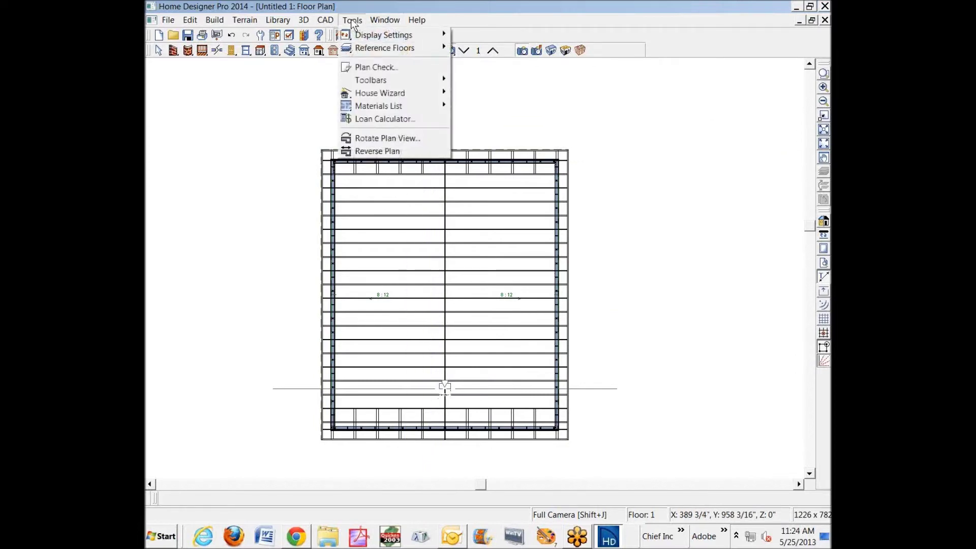
{"action": "mouse_move", "coordinate": [367, 34]}
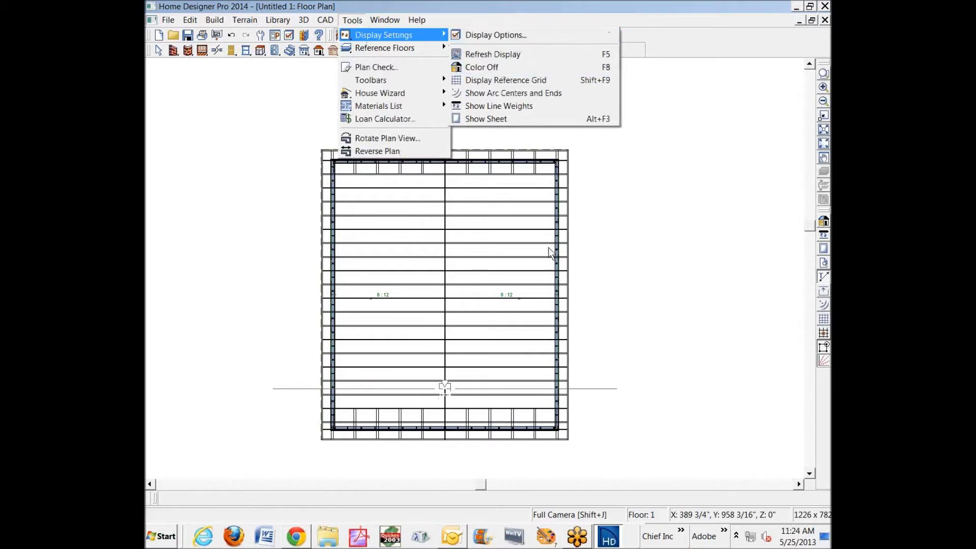
{"action": "mouse_move", "coordinate": [406, 55]}
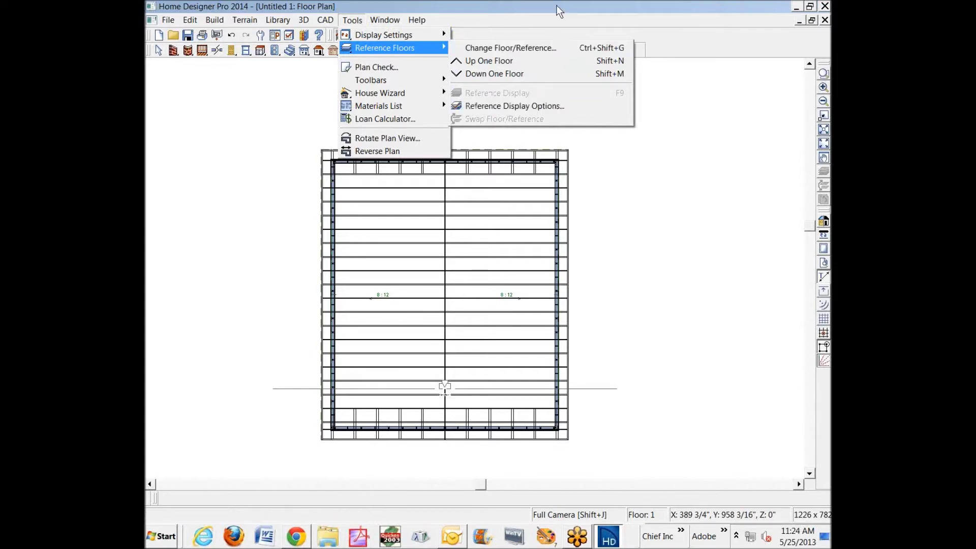
{"action": "key", "text": "Escape"}
{"action": "key", "text": "Escape"}
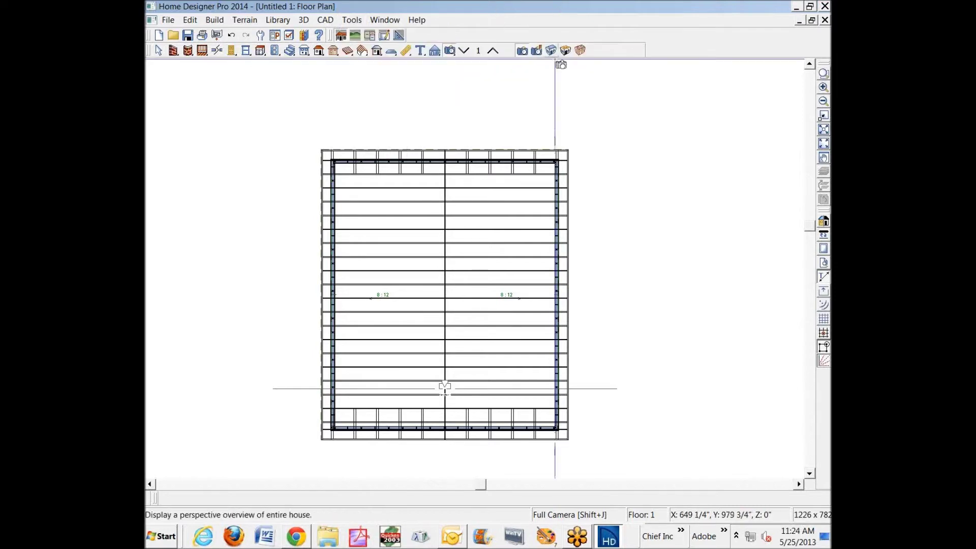
Step: Draw a cross section, review its layer display options without changes, and close it
{"action": "left_click_drag", "start_coordinate": [503, 70], "coordinate": [503, 101]}
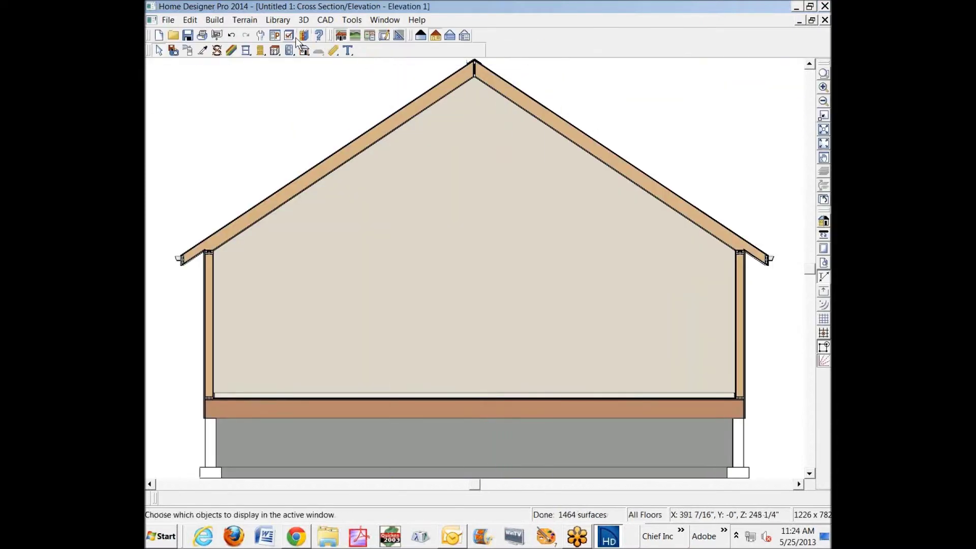
{"action": "left_click", "coordinate": [289, 36]}
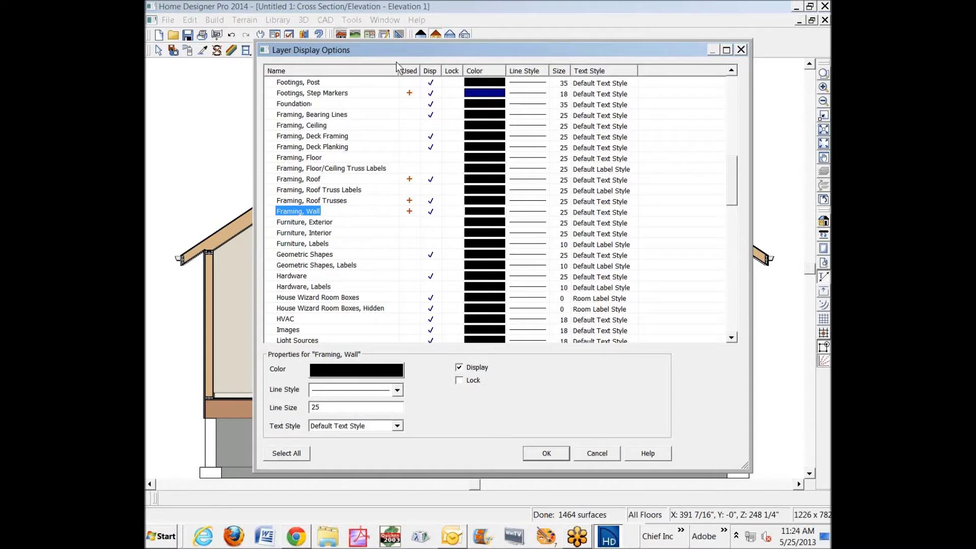
{"action": "left_click", "coordinate": [610, 458]}
{"action": "key", "text": "ctrl+w"}
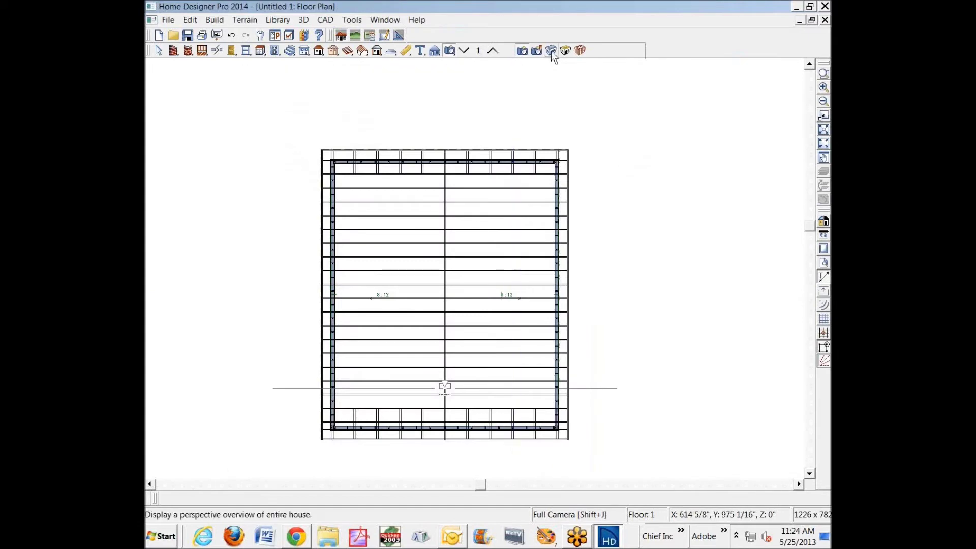
Step: Open a full 3D overview, review its layer display options unchanged, and close it
{"action": "left_click", "coordinate": [551, 50]}
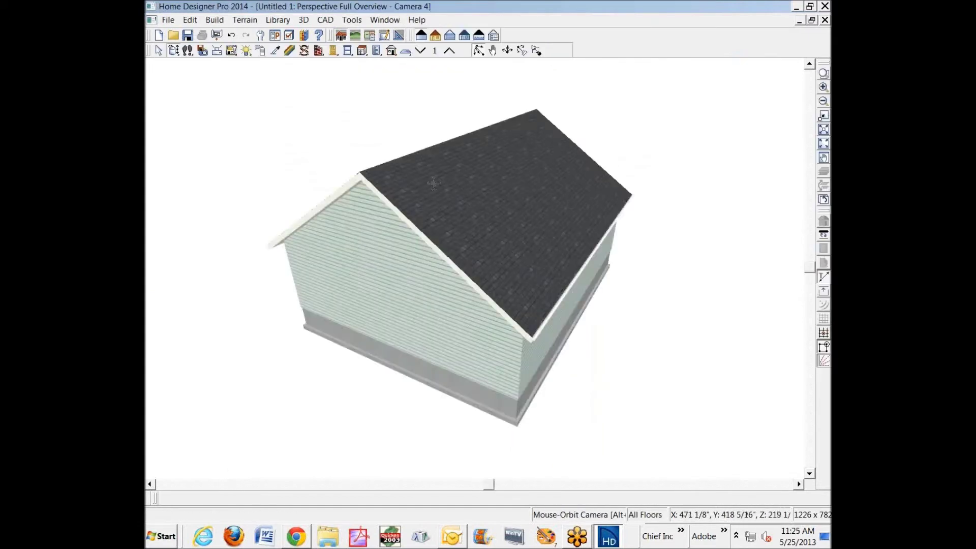
{"action": "left_click", "coordinate": [290, 35]}
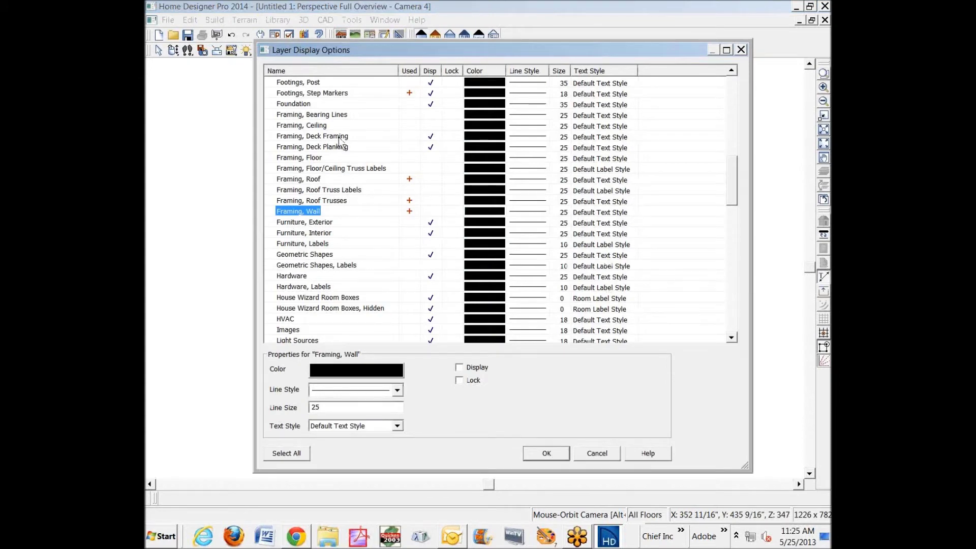
{"action": "left_click", "coordinate": [604, 455]}
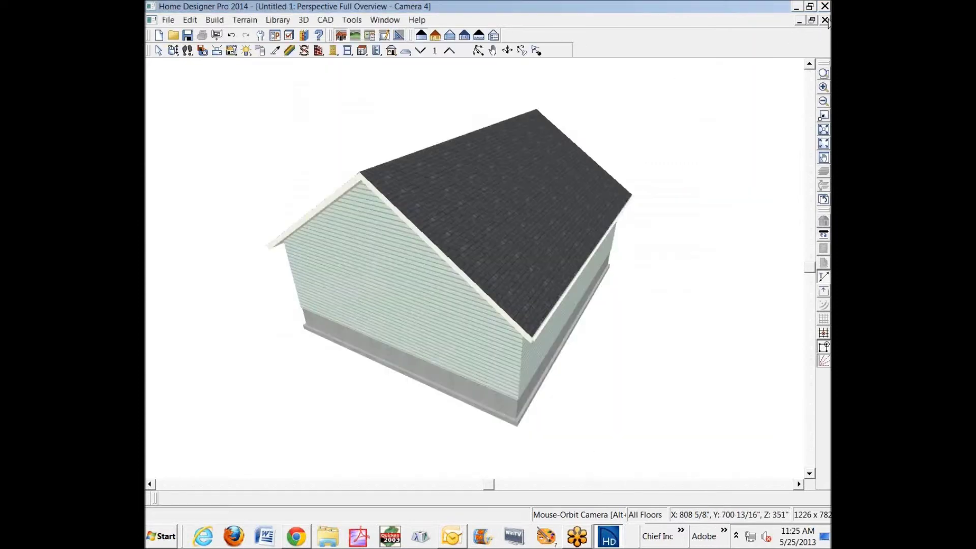
{"action": "left_click", "coordinate": [825, 20]}
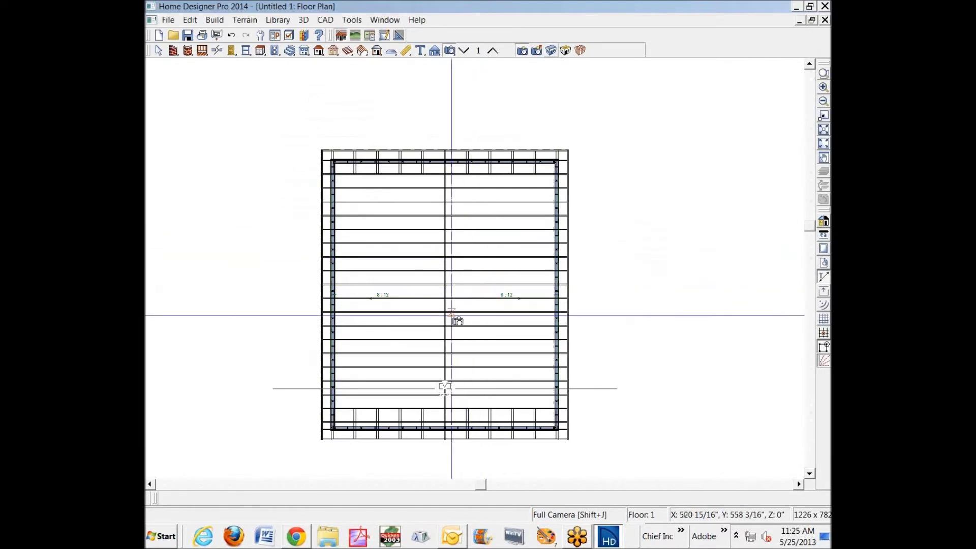
Step: Hide the Framing Wall, Framing Roof Trusses and Framing Roof layers in Layer Display Options
{"action": "left_click", "coordinate": [290, 35]}
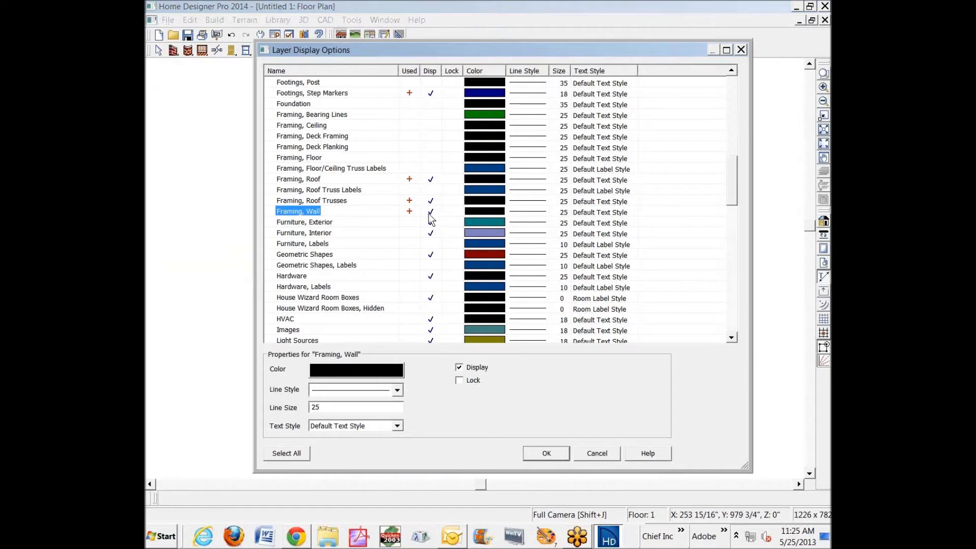
{"action": "left_click", "coordinate": [430, 201]}
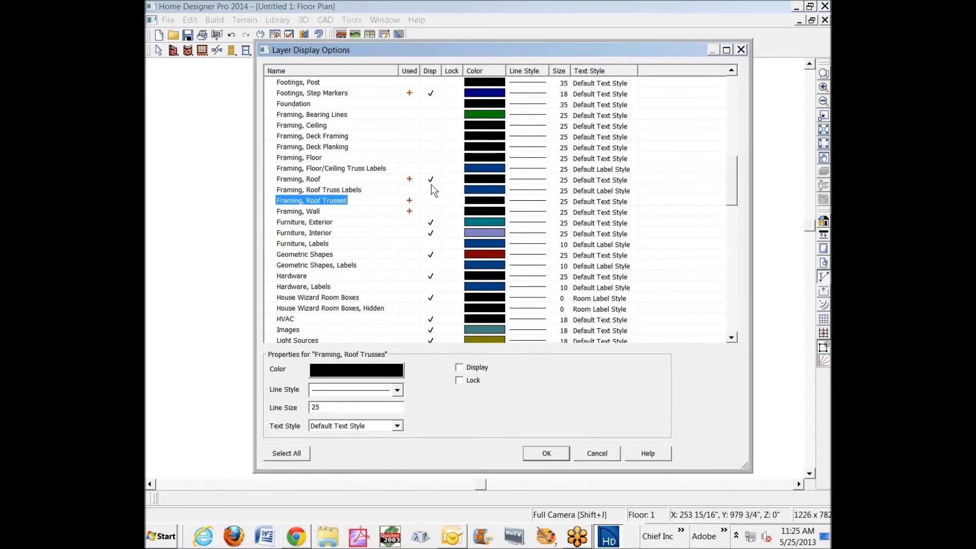
{"action": "left_click", "coordinate": [430, 179]}
{"action": "left_click", "coordinate": [547, 454]}
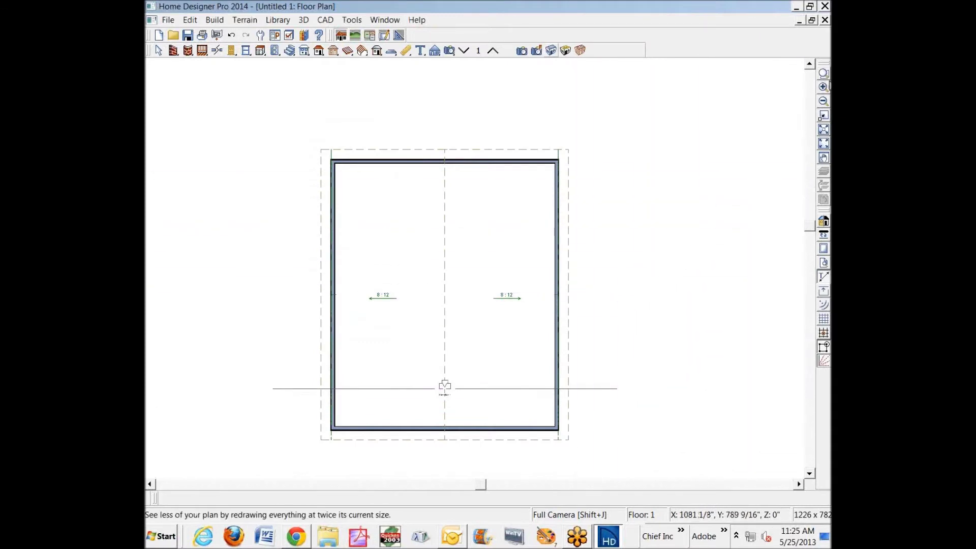
{"action": "left_click", "coordinate": [824, 87]}
{"action": "left_click_drag", "start_coordinate": [319, 125], "coordinate": [620, 478]}
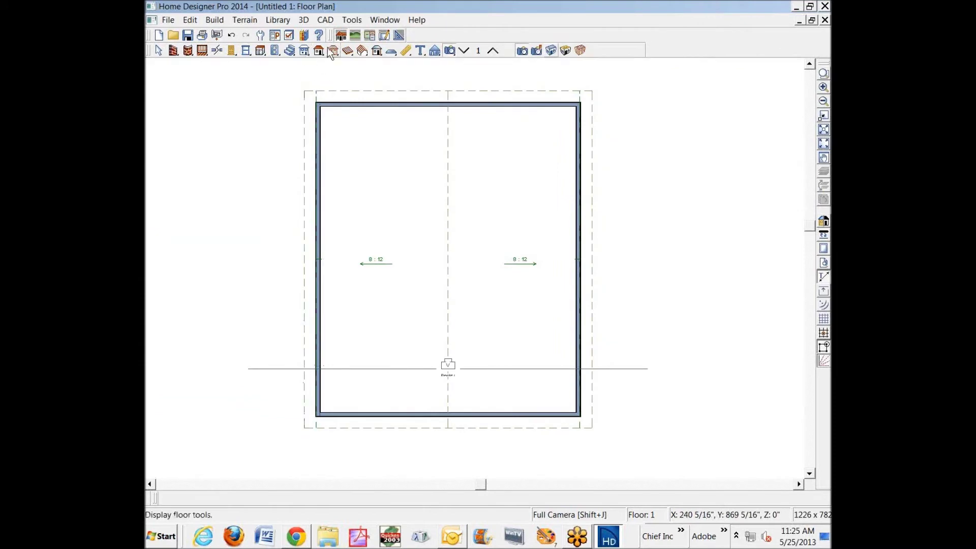
{"action": "left_click", "coordinate": [319, 49]}
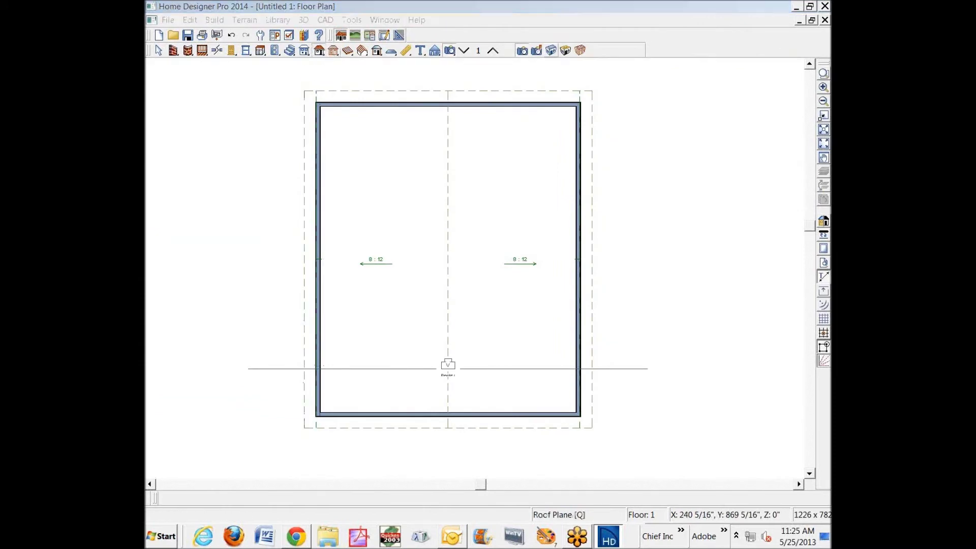
{"action": "left_click", "coordinate": [319, 50]}
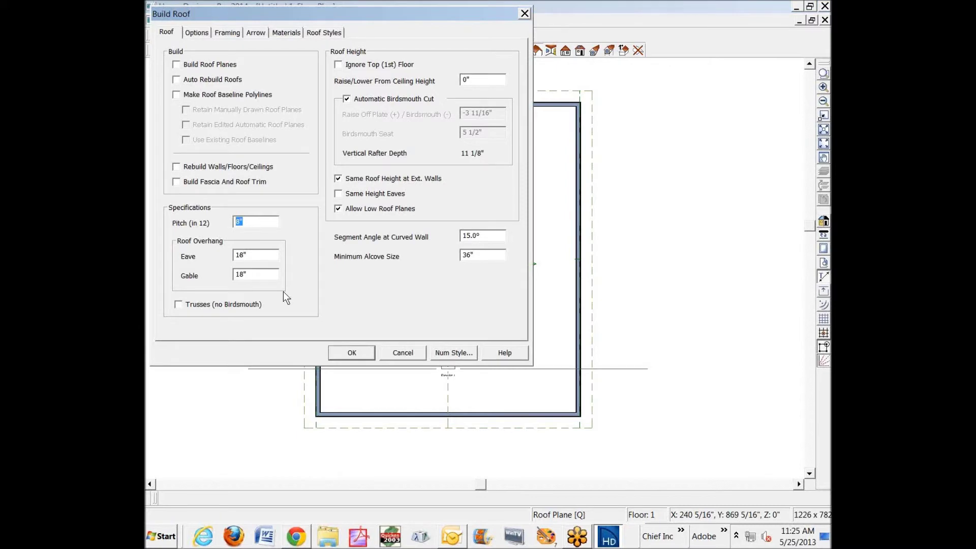
{"action": "type", "text": "4"}
{"action": "left_click", "coordinate": [370, 352]}
Step: Draw a ceiling plane from the right exterior wall, stretching it leftward into the room
{"action": "key", "text": "space"}
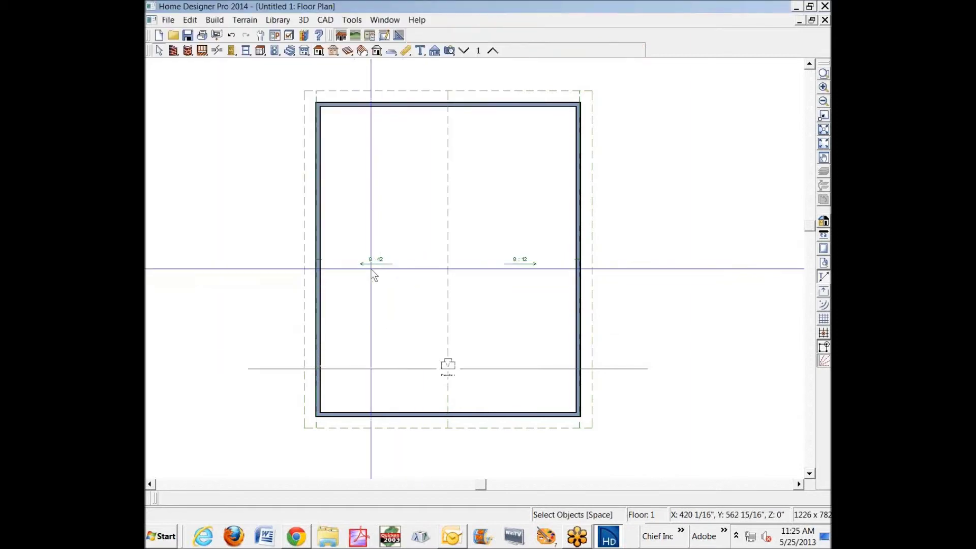
{"action": "scroll", "coordinate": [372, 285], "scroll_direction": "up", "scroll_amount": 1}
{"action": "scroll", "coordinate": [372, 285], "scroll_direction": "up", "scroll_amount": 1}
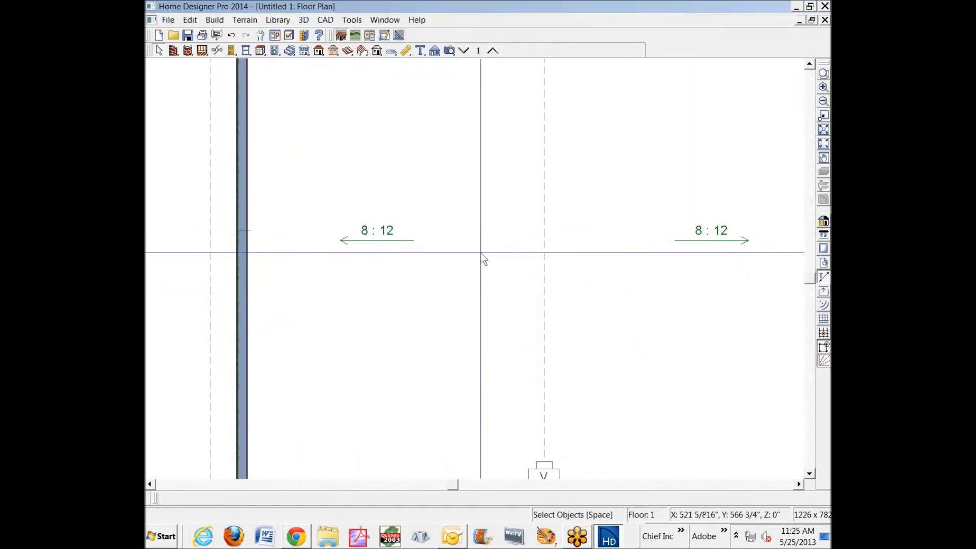
{"action": "scroll", "coordinate": [452, 272], "scroll_direction": "down", "scroll_amount": 3}
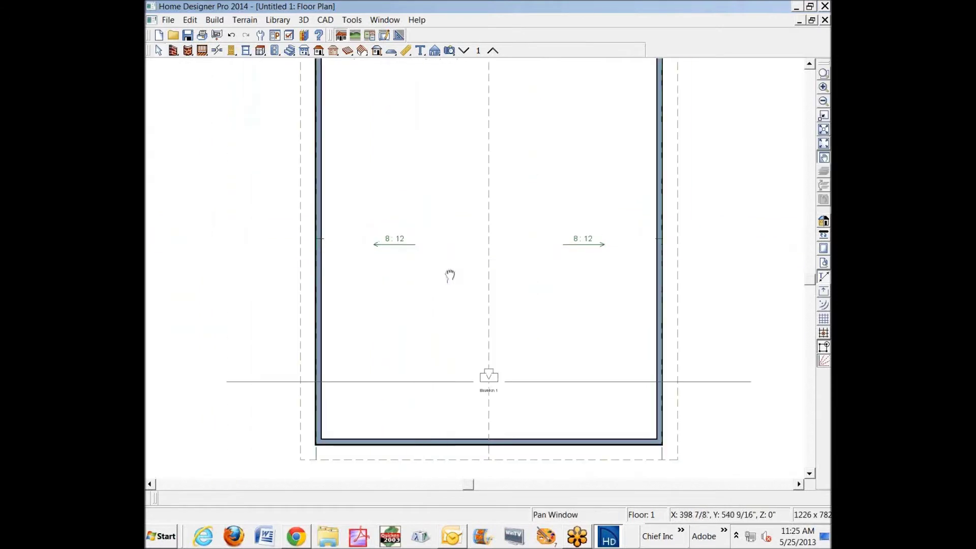
{"action": "left_click", "coordinate": [215, 20]}
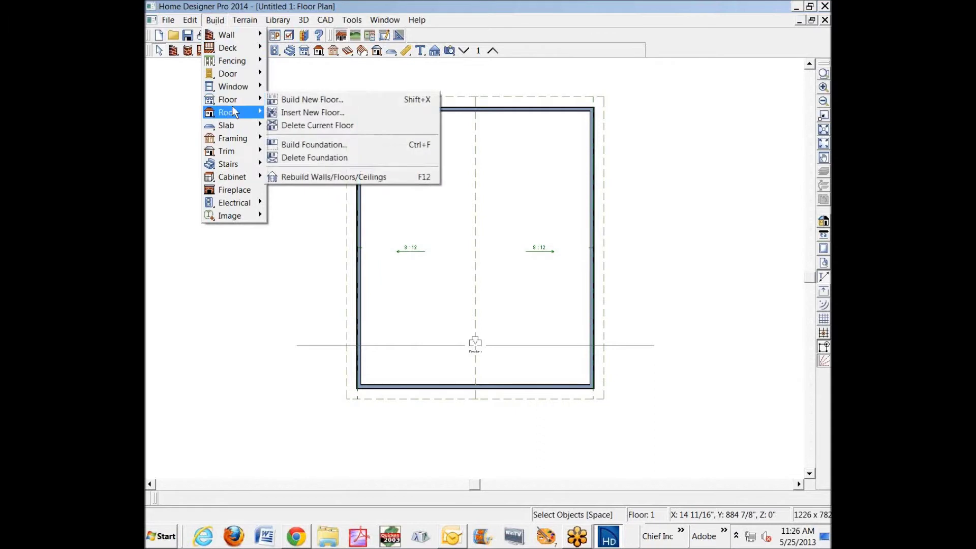
{"action": "mouse_move", "coordinate": [232, 108]}
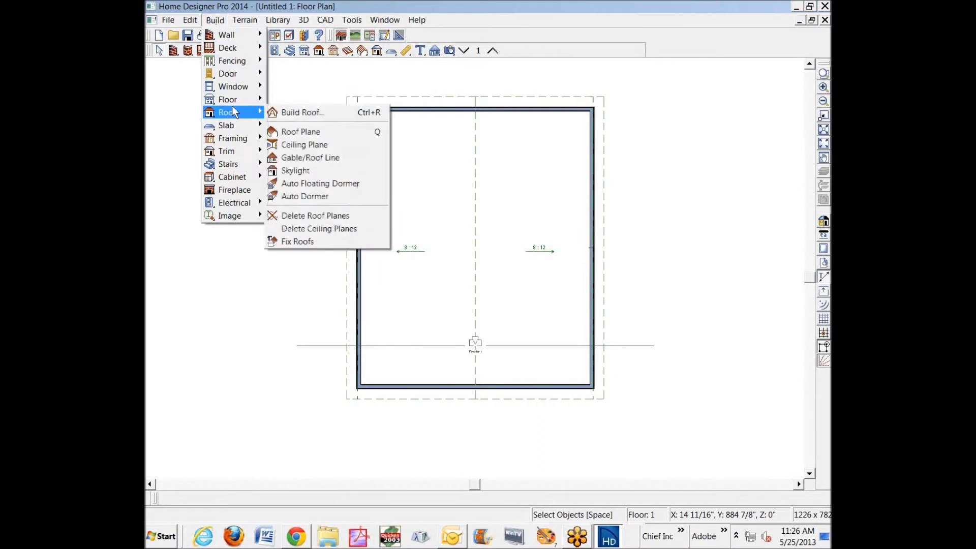
{"action": "left_click", "coordinate": [307, 145]}
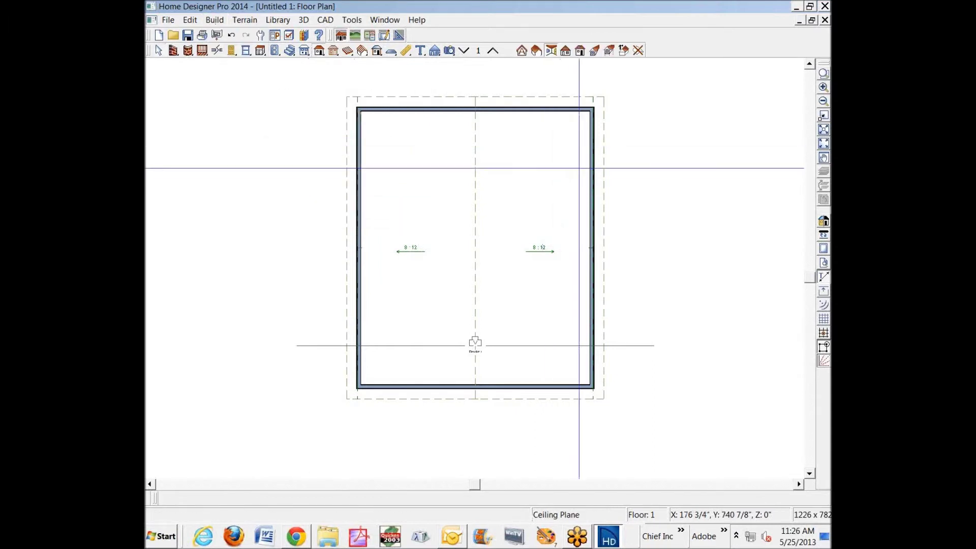
{"action": "scroll", "coordinate": [611, 139], "scroll_direction": "up", "scroll_amount": 5}
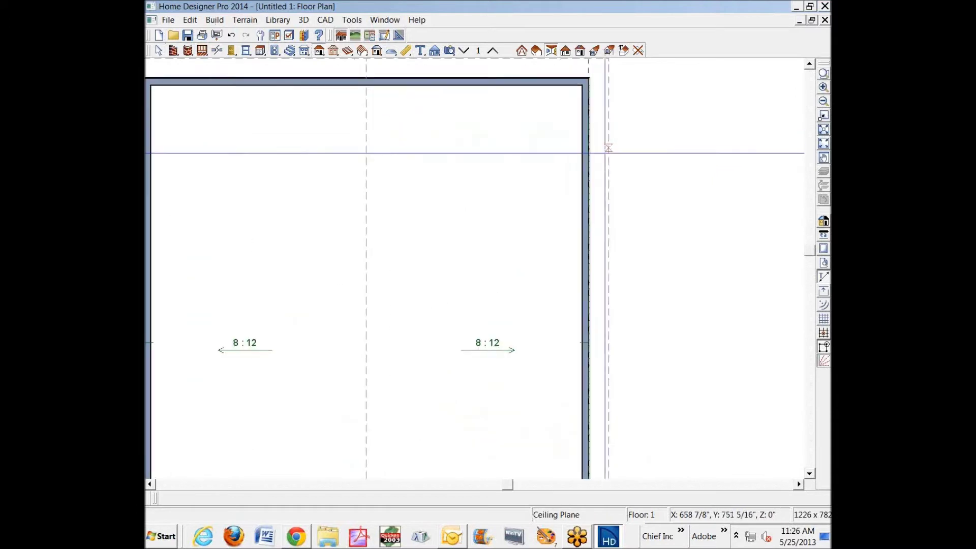
{"action": "scroll", "coordinate": [579, 182], "scroll_direction": "up", "scroll_amount": 2}
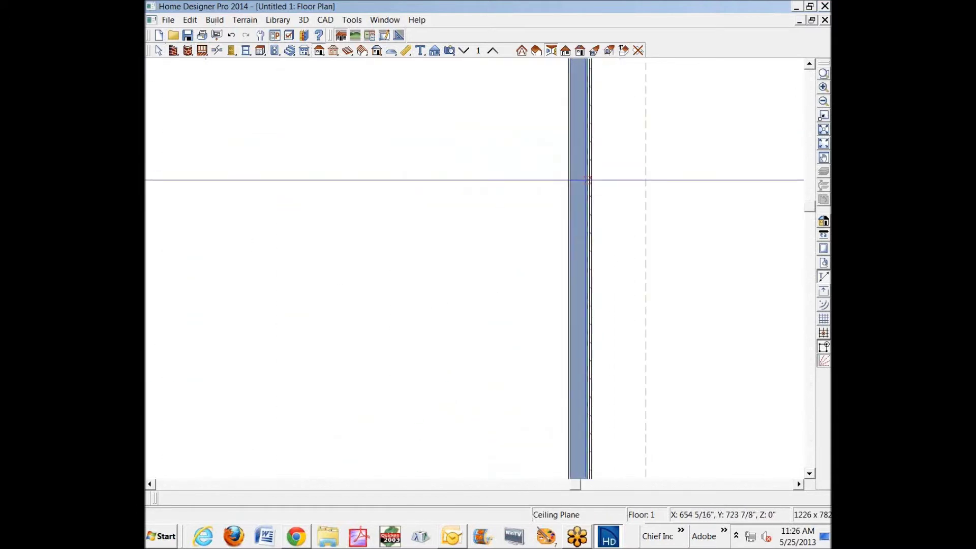
{"action": "left_click_drag", "start_coordinate": [588, 180], "coordinate": [594, 304]}
{"action": "left_click_drag", "start_coordinate": [538, 255], "coordinate": [192, 235]}
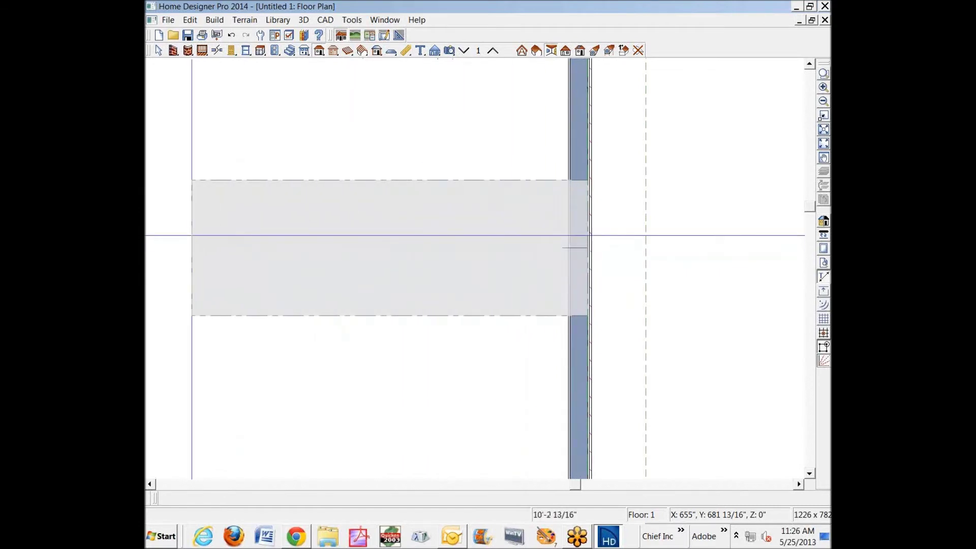
{"action": "left_click_drag", "start_coordinate": [191, 235], "coordinate": [192, 236]}
Step: Select the new sloped ceiling plane against the right wall to check its size
{"action": "key", "text": "space"}
{"action": "scroll", "coordinate": [569, 277], "scroll_direction": "down", "scroll_amount": 2}
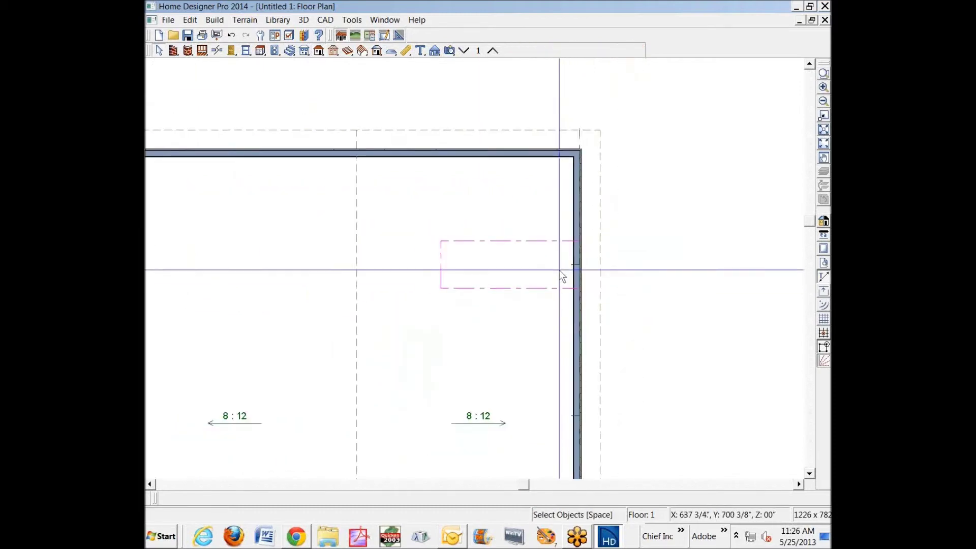
{"action": "scroll", "coordinate": [559, 269], "scroll_direction": "down", "scroll_amount": 2}
{"action": "scroll", "coordinate": [257, 277], "scroll_direction": "up", "scroll_amount": 2}
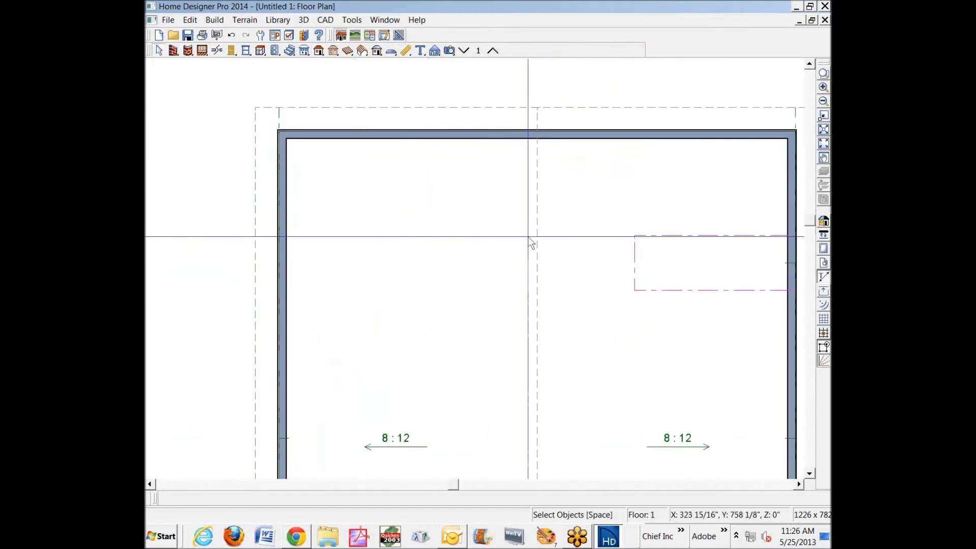
{"action": "scroll", "coordinate": [626, 277], "scroll_direction": "down", "scroll_amount": 2}
{"action": "scroll", "coordinate": [714, 280], "scroll_direction": "up", "scroll_amount": 1}
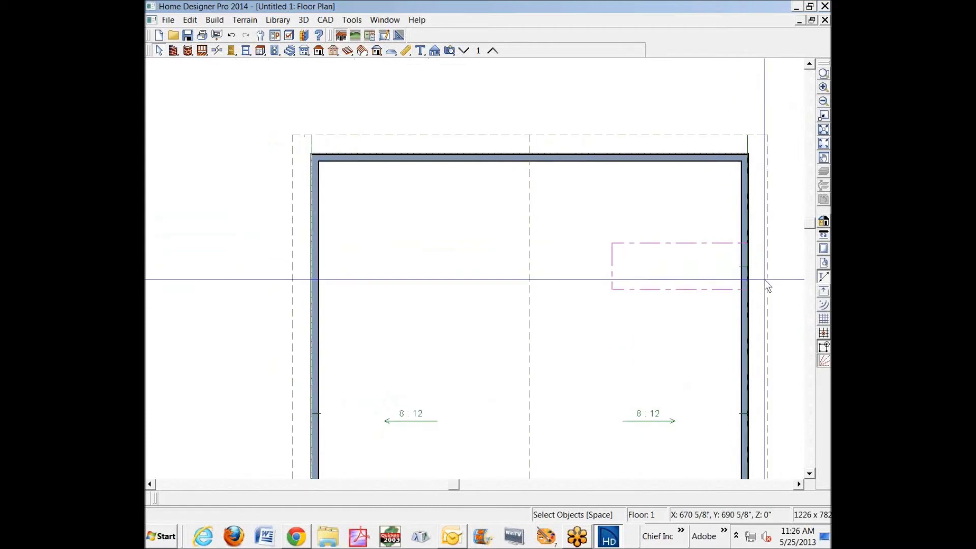
{"action": "scroll", "coordinate": [764, 280], "scroll_direction": "up", "scroll_amount": 1}
{"action": "left_click", "coordinate": [737, 282]}
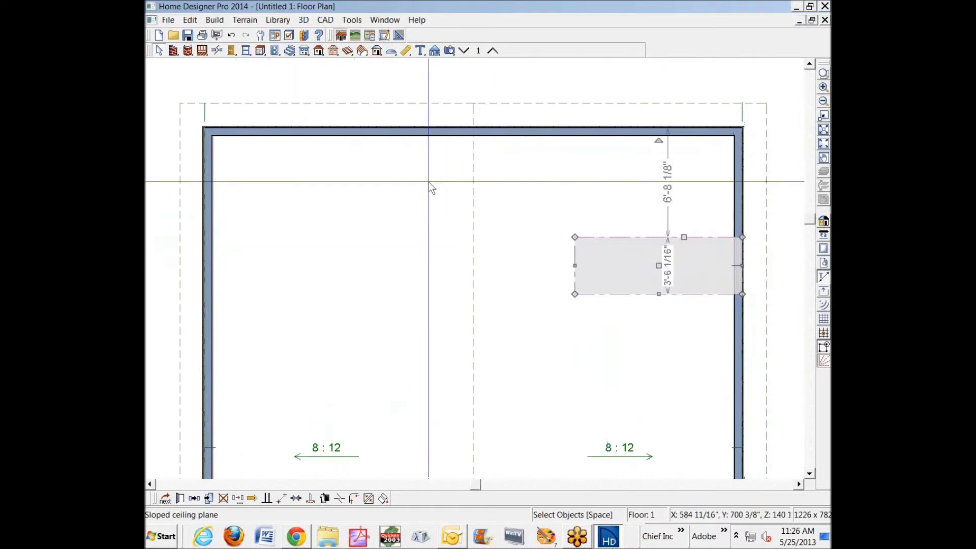
Step: Start a second ceiling plane dragged down along the left wall
{"action": "left_click", "coordinate": [215, 20]}
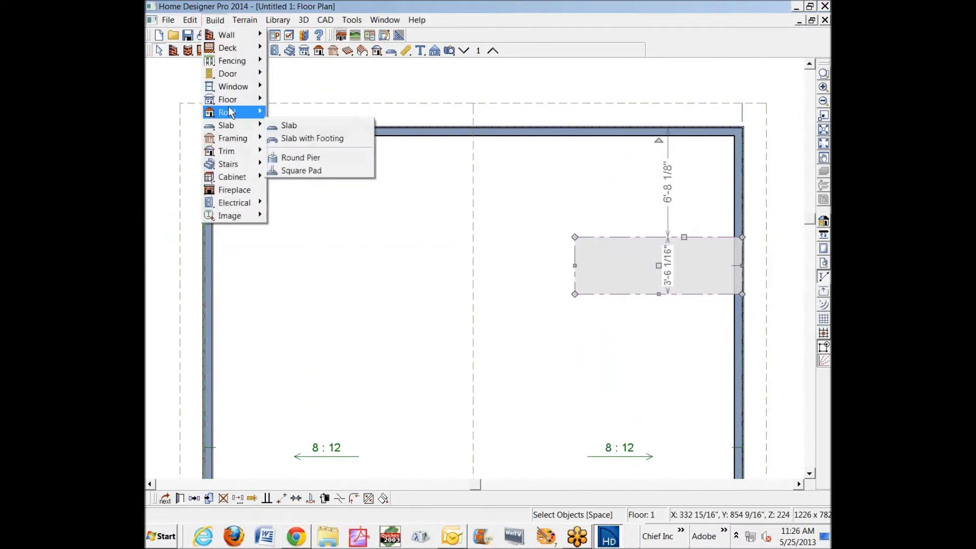
{"action": "mouse_move", "coordinate": [231, 112]}
{"action": "left_click", "coordinate": [312, 147]}
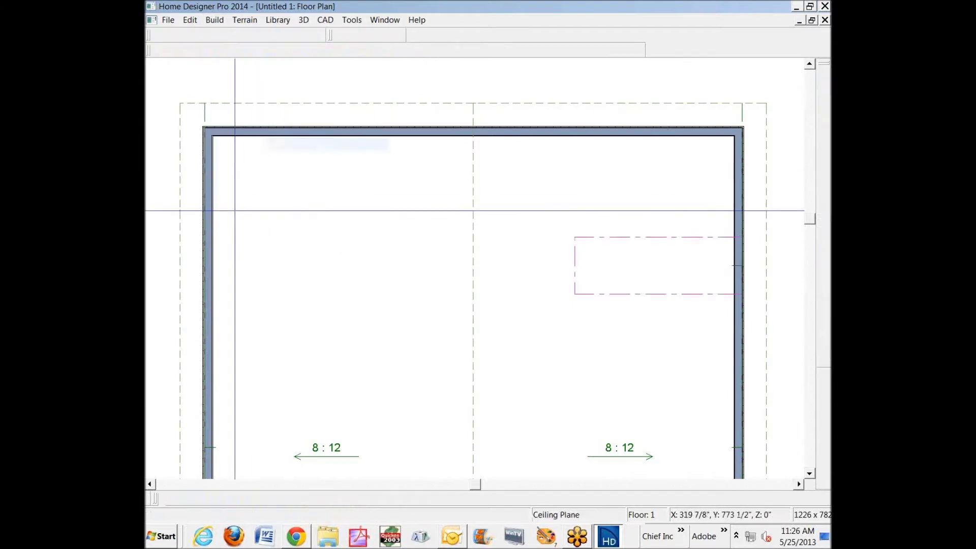
{"action": "mouse_move", "coordinate": [207, 220]}
{"action": "left_mouse_down"}
{"action": "mouse_move", "coordinate": [210, 323]}
{"action": "mouse_move", "coordinate": [179, 326]}
{"action": "mouse_move", "coordinate": [191, 305]}
{"action": "mouse_move", "coordinate": [181, 320]}
{"action": "mouse_move", "coordinate": [268, 327]}
{"action": "mouse_move", "coordinate": [152, 305]}
{"action": "mouse_move", "coordinate": [239, 327]}
{"action": "mouse_move", "coordinate": [147, 278]}
{"action": "mouse_move", "coordinate": [286, 322]}
{"action": "left_mouse_up"}
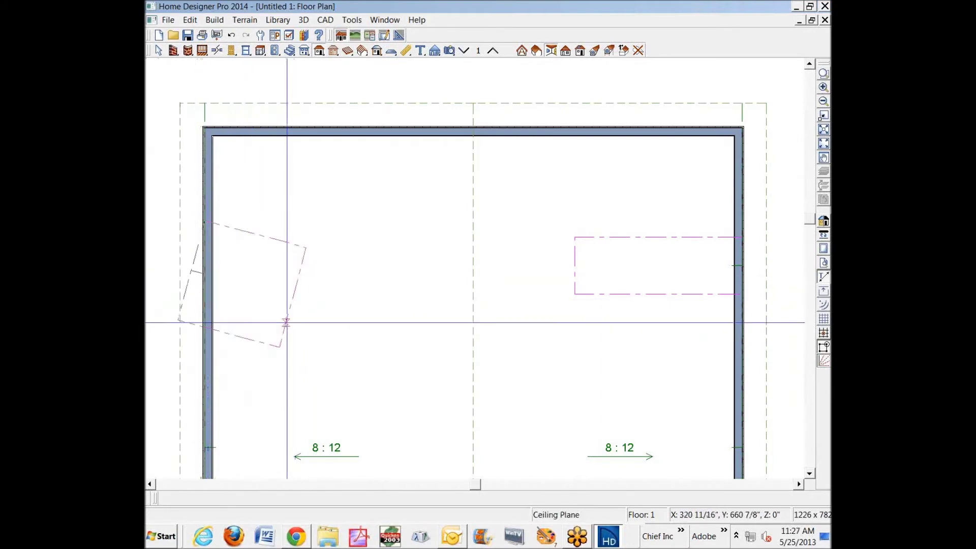
Step: Replace the crooked ceiling plane with a new one drawn from the left wall
{"action": "left_click", "coordinate": [283, 321]}
{"action": "key", "text": "Delete"}
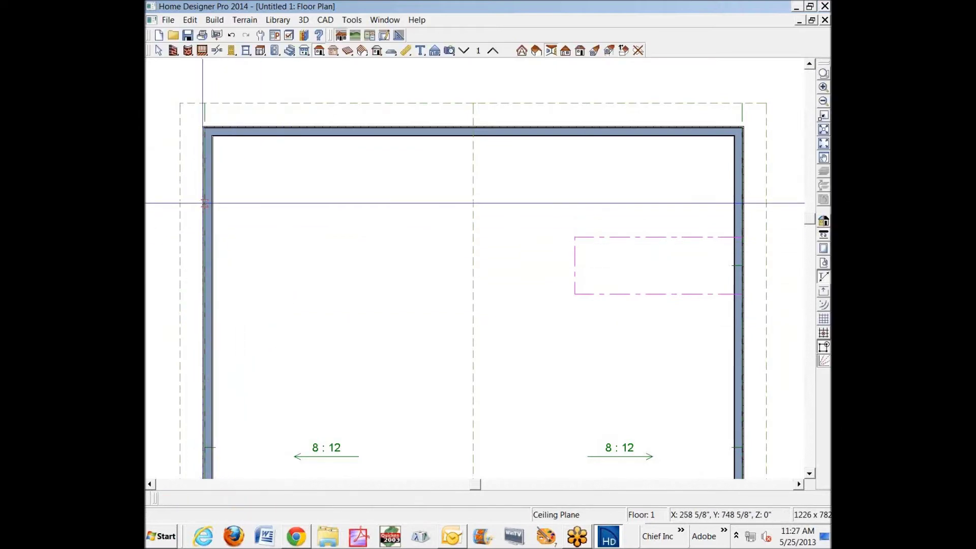
{"action": "left_click_drag", "start_coordinate": [206, 203], "coordinate": [215, 420]}
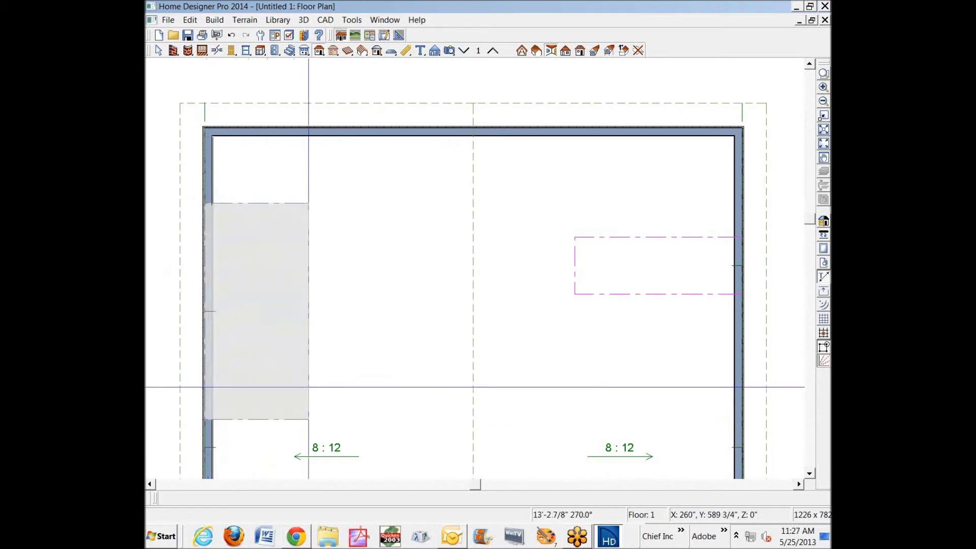
{"action": "left_click", "coordinate": [440, 361]}
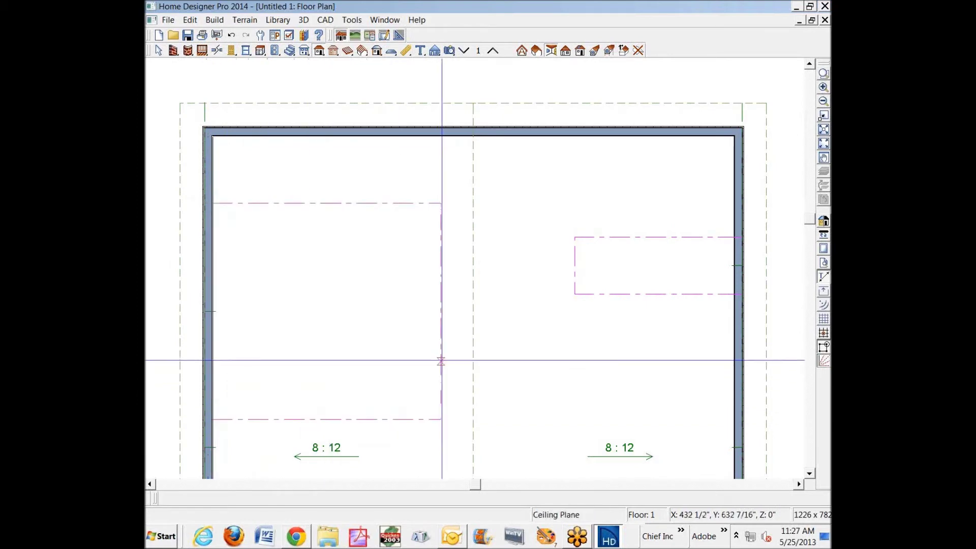
Step: Join the left ceiling plane's edge to the right plane and stretch it to the top wall
{"action": "left_click", "coordinate": [446, 351]}
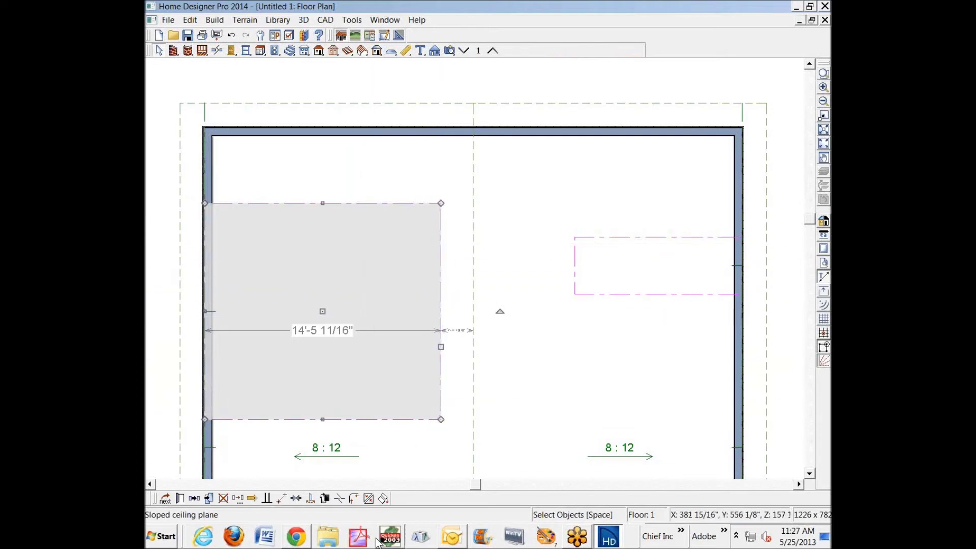
{"action": "left_click", "coordinate": [379, 499]}
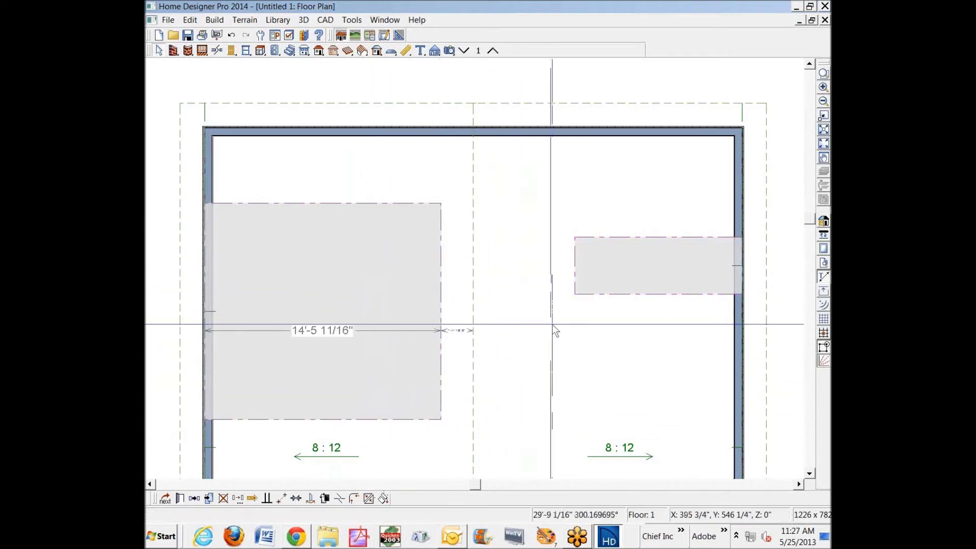
{"action": "left_click", "coordinate": [575, 268]}
{"action": "scroll", "coordinate": [559, 392], "scroll_direction": "down", "scroll_amount": 4}
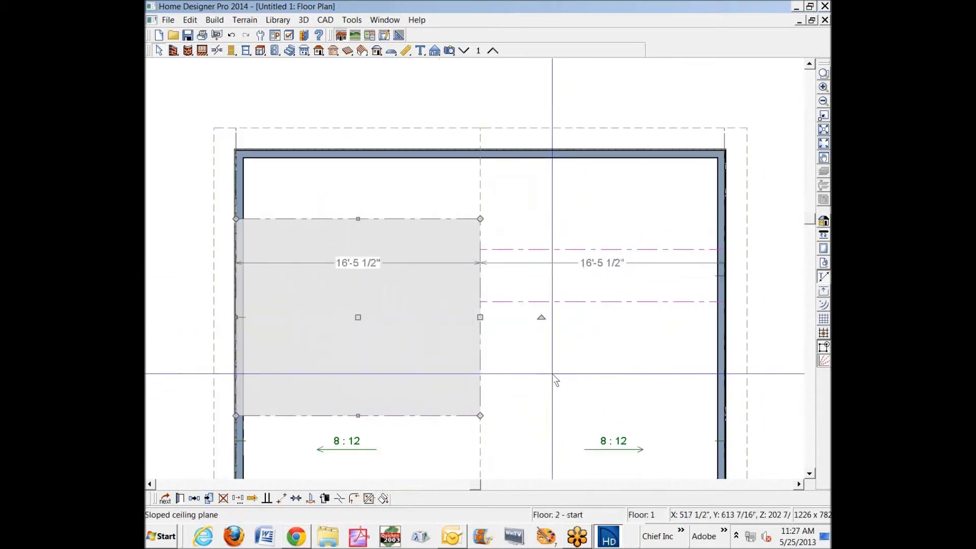
{"action": "left_click", "coordinate": [822, 146]}
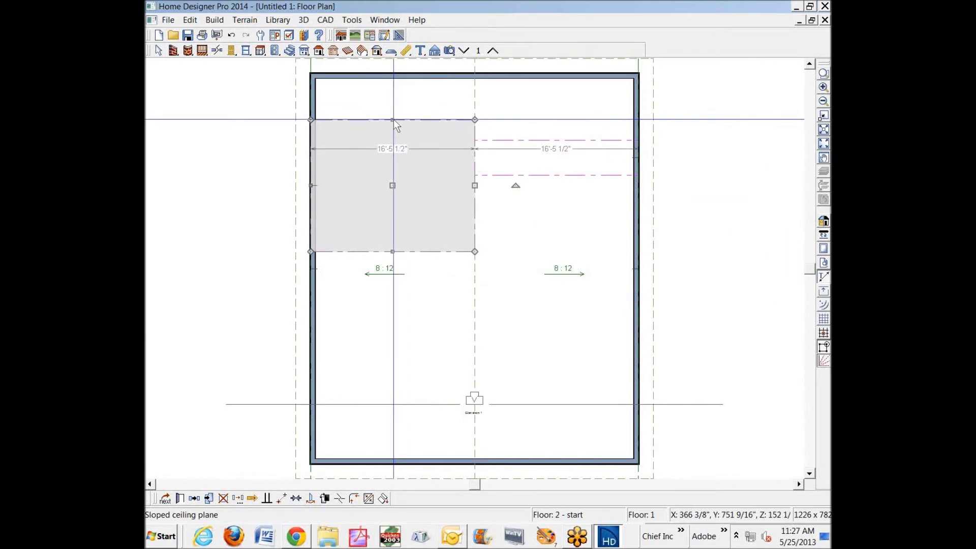
{"action": "left_click", "coordinate": [810, 63]}
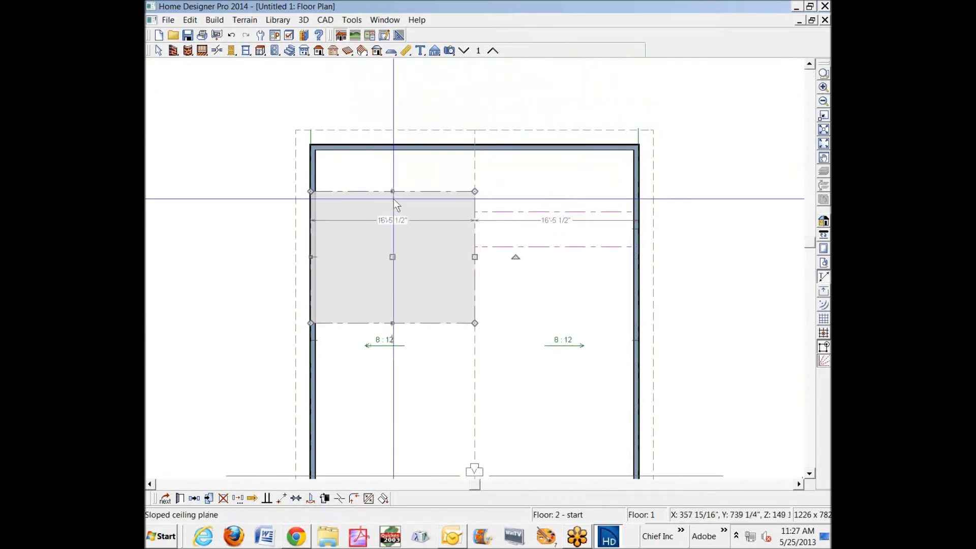
{"action": "left_click_drag", "start_coordinate": [392, 192], "coordinate": [394, 147]}
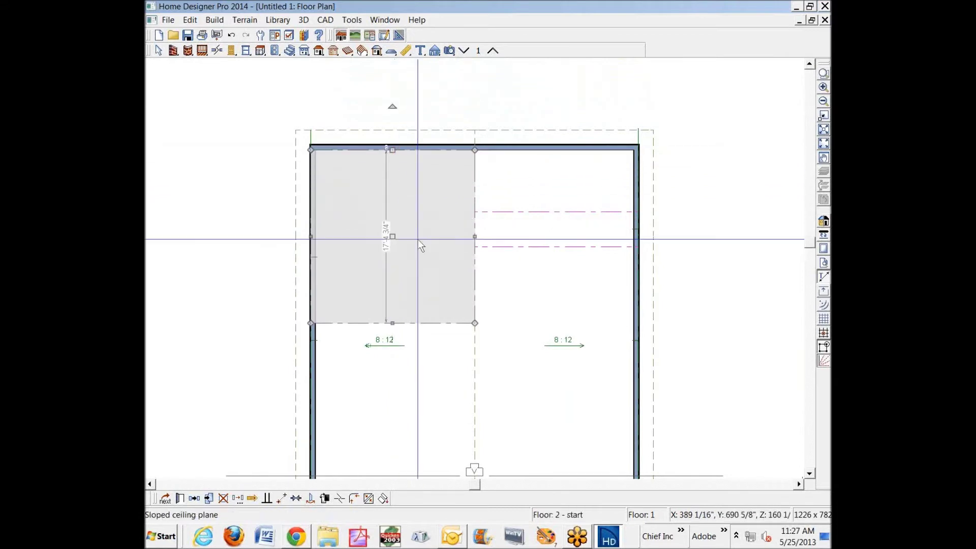
Step: Stretch the right plane to the top and bottom walls and the left plane to the bottom wall
{"action": "left_click", "coordinate": [567, 216]}
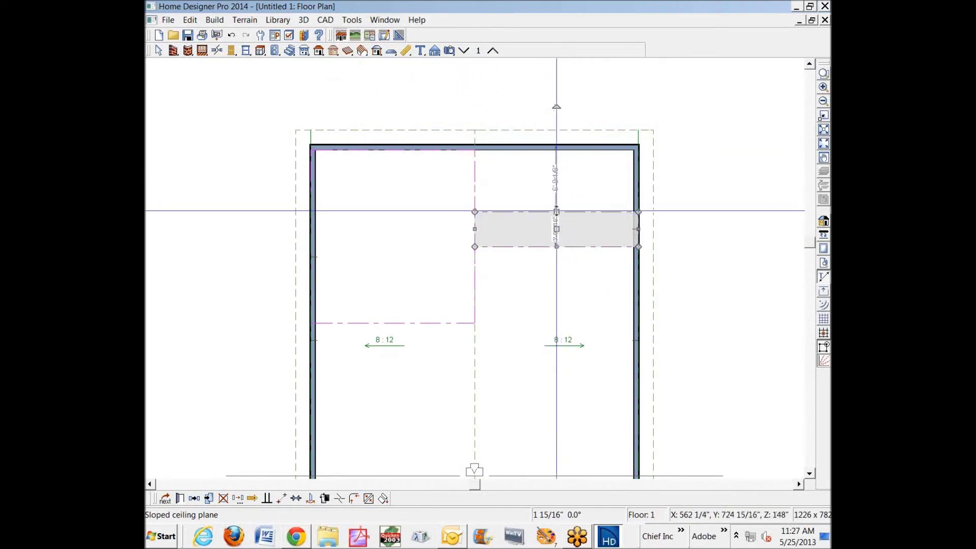
{"action": "left_click_drag", "start_coordinate": [556, 211], "coordinate": [475, 151]}
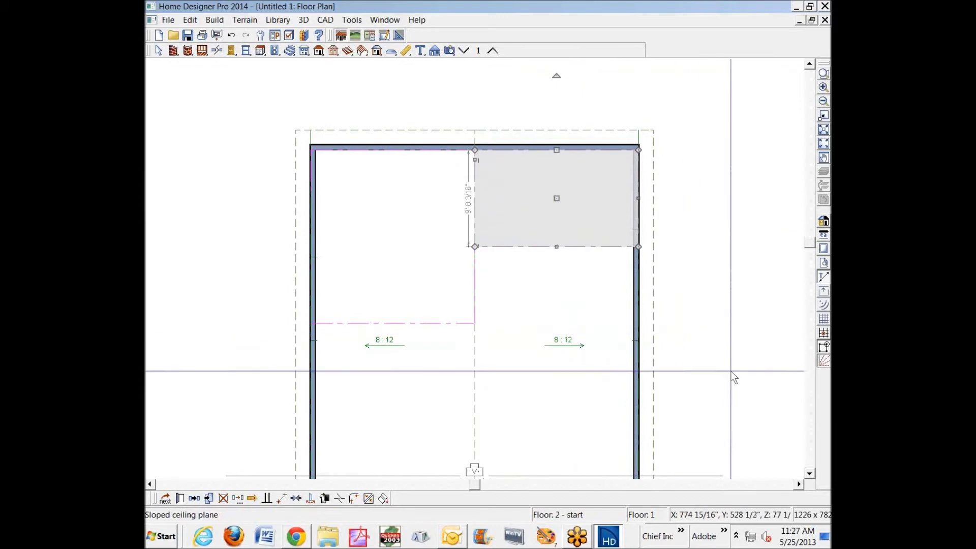
{"action": "left_click", "coordinate": [824, 146]}
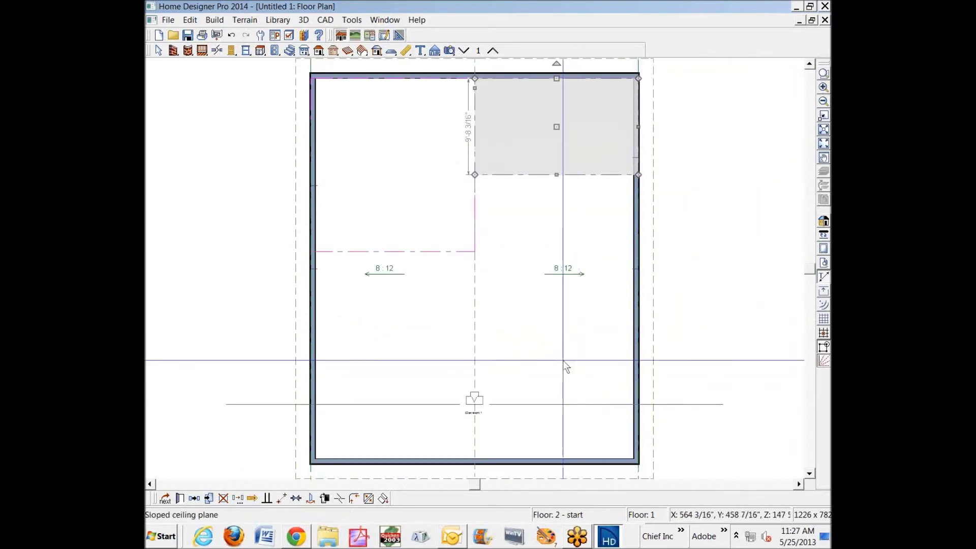
{"action": "left_click_drag", "start_coordinate": [560, 175], "coordinate": [567, 458]}
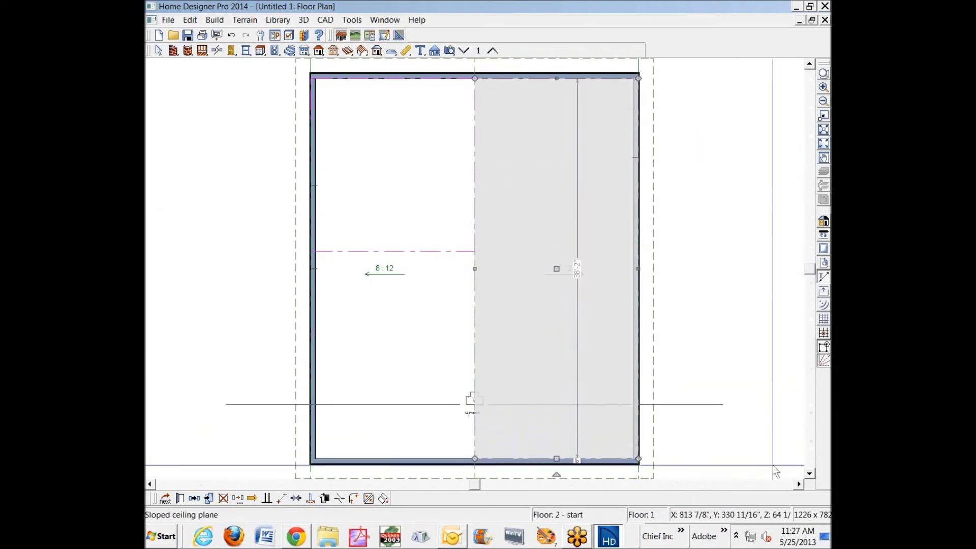
{"action": "left_click", "coordinate": [413, 252]}
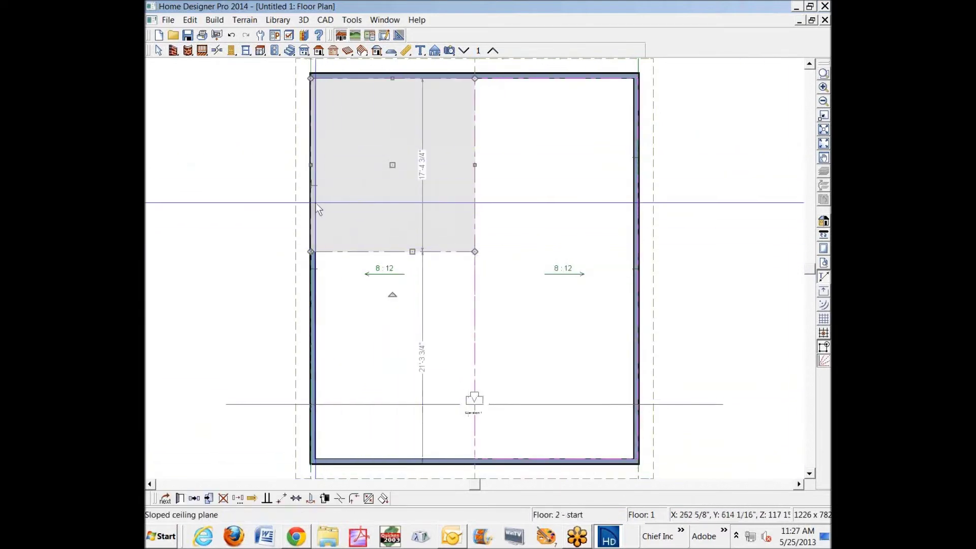
{"action": "left_click_drag", "start_coordinate": [413, 253], "coordinate": [472, 455]}
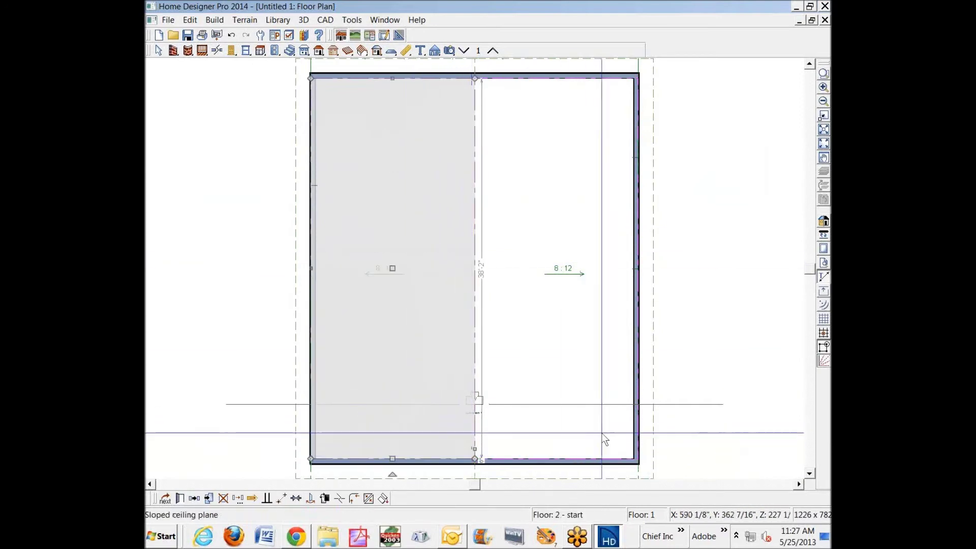
{"action": "key", "text": "Escape"}
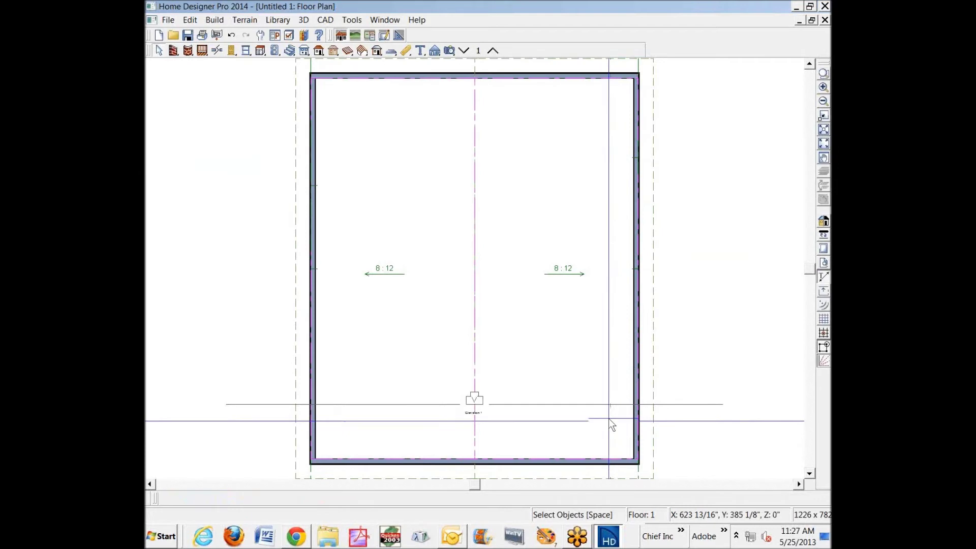
{"action": "left_click", "coordinate": [599, 411]}
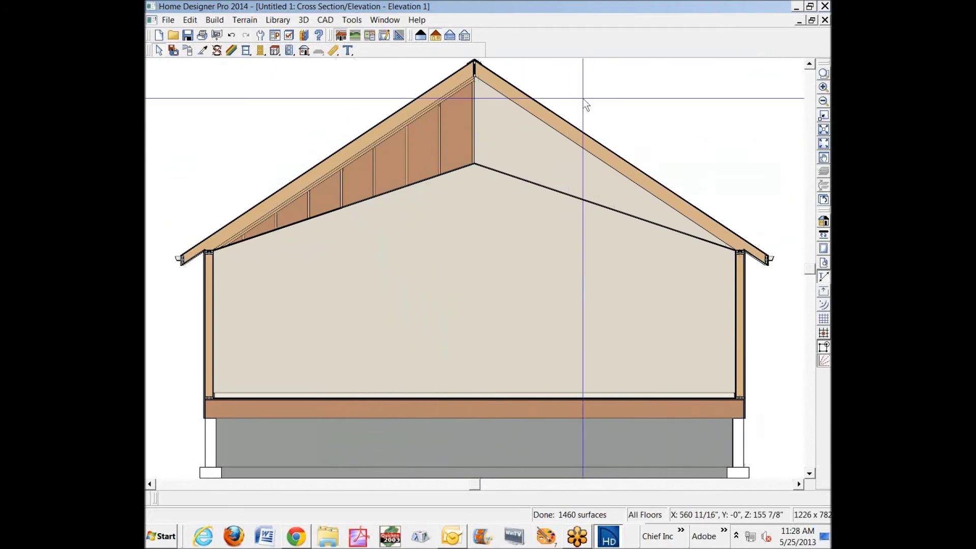
{"action": "left_click", "coordinate": [824, 21]}
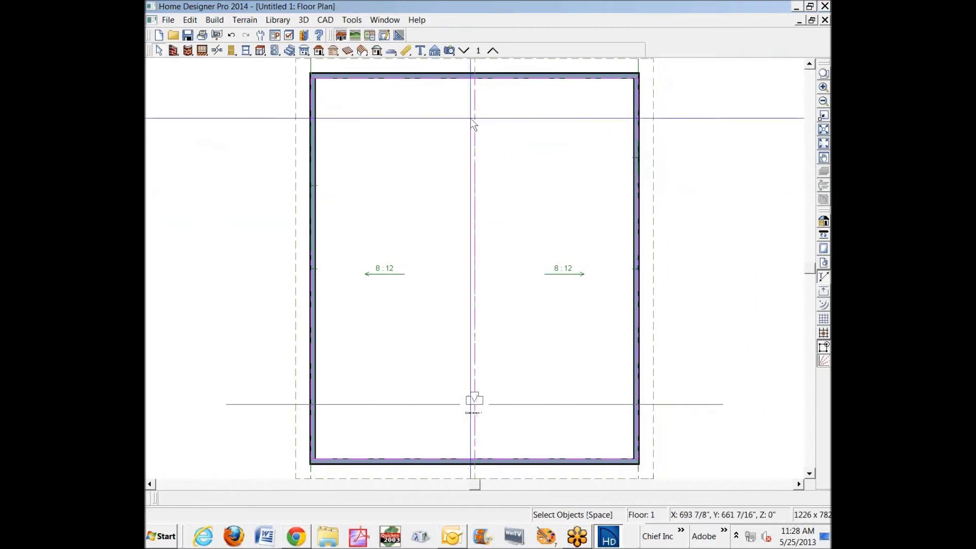
Step: Draw a roof truss straight across the building and allow the truss layer to display
{"action": "left_click", "coordinate": [215, 20]}
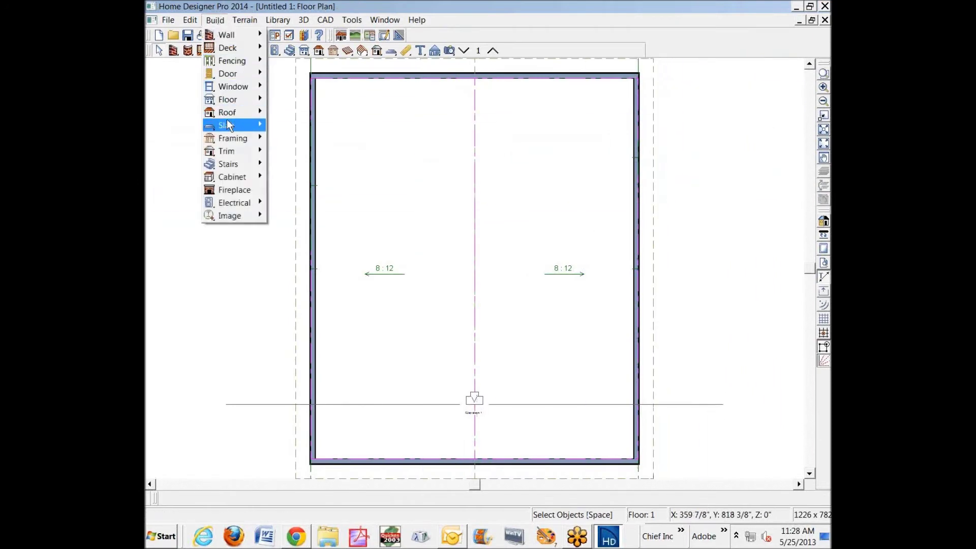
{"action": "mouse_move", "coordinate": [230, 136]}
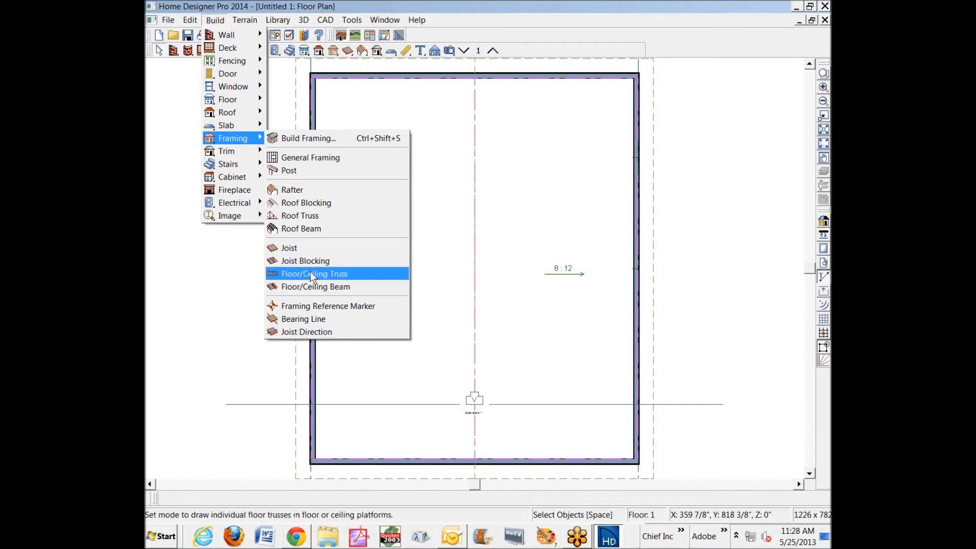
{"action": "left_click", "coordinate": [294, 216]}
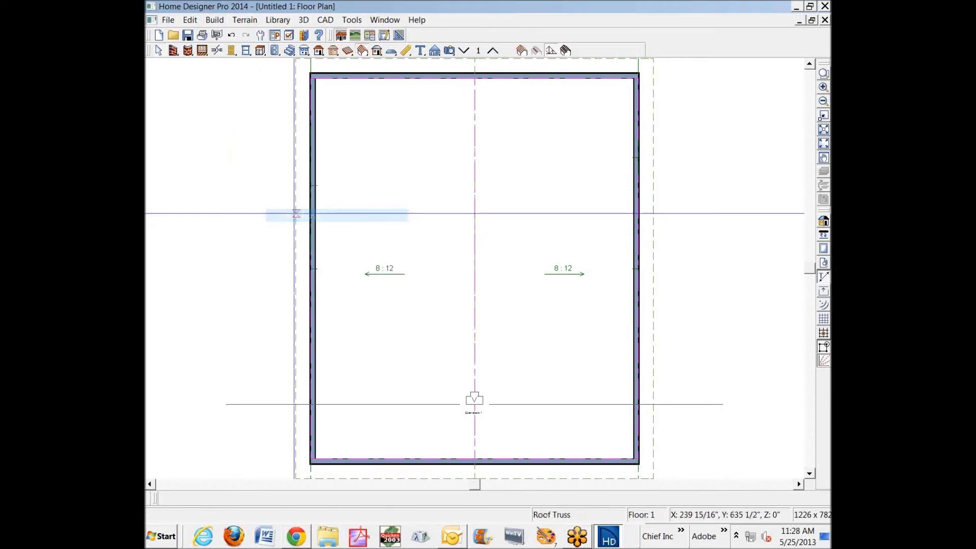
{"action": "left_click_drag", "start_coordinate": [310, 196], "coordinate": [652, 196]}
{"action": "left_click", "coordinate": [500, 287]}
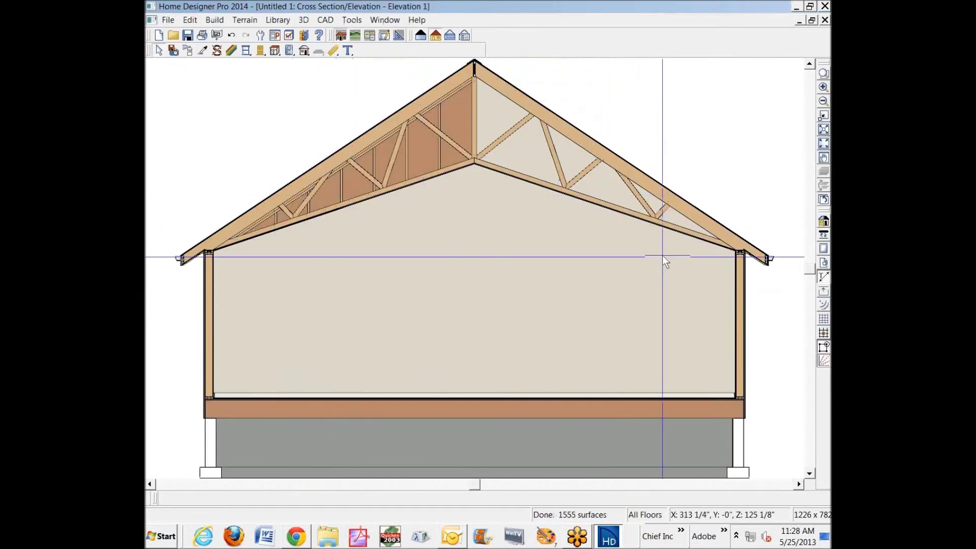
Step: Close the cross-section, move the roof truss down near the bottom wall, and zoom there
{"action": "key", "text": "ctrl+F4"}
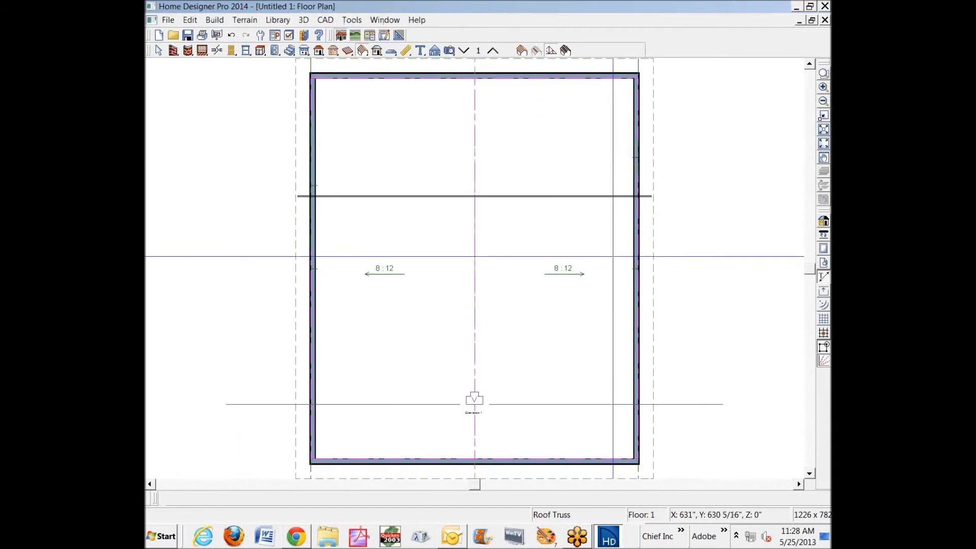
{"action": "key", "text": "space"}
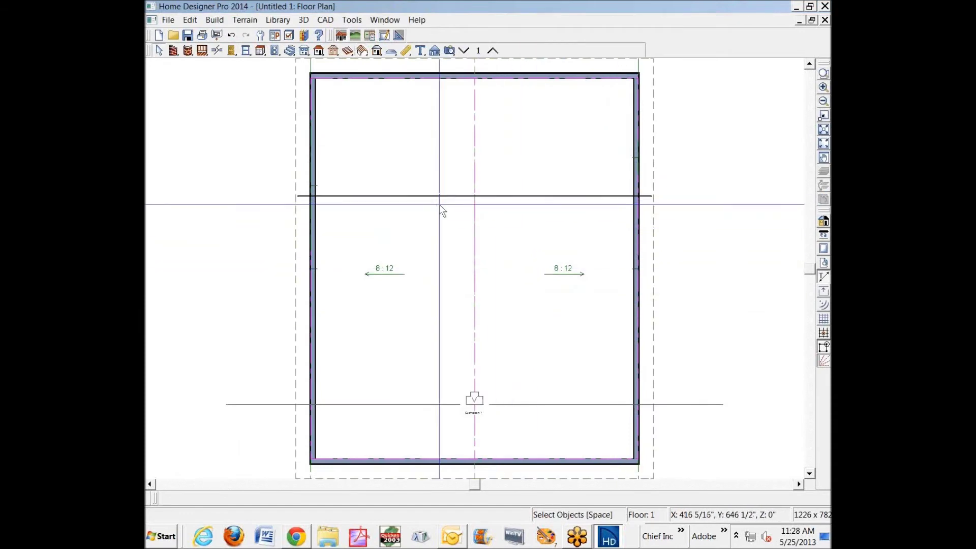
{"action": "left_click", "coordinate": [456, 197]}
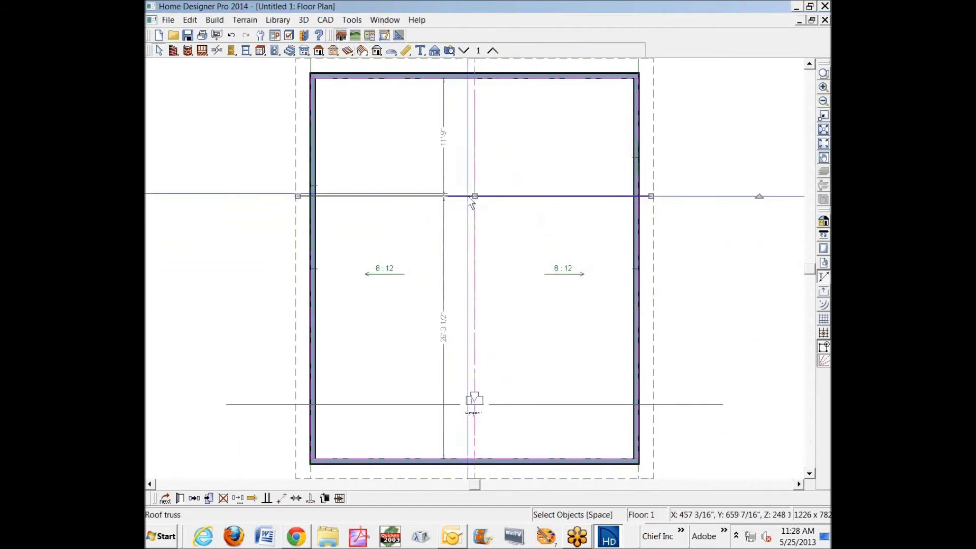
{"action": "left_click_drag", "start_coordinate": [473, 196], "coordinate": [475, 422]}
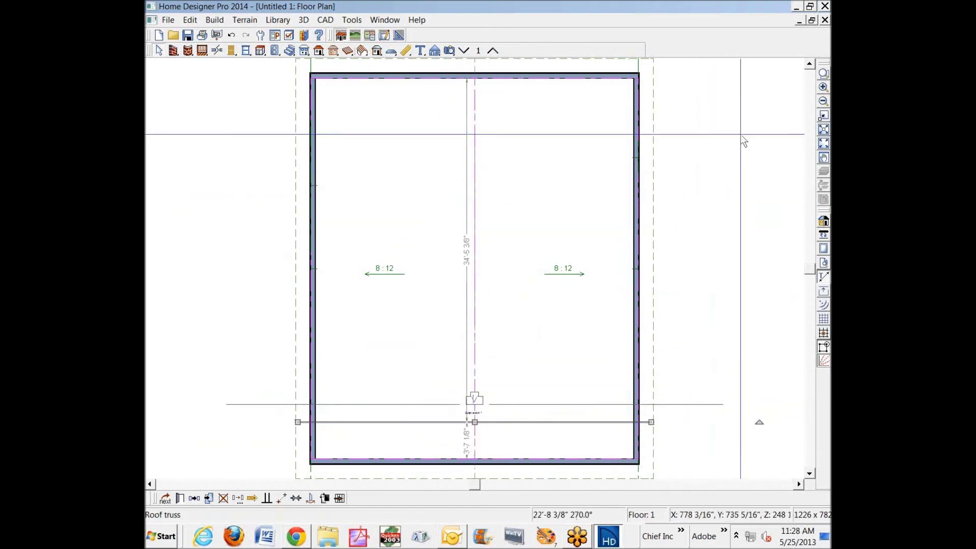
{"action": "left_click", "coordinate": [823, 73]}
{"action": "left_click_drag", "start_coordinate": [283, 370], "coordinate": [512, 479]}
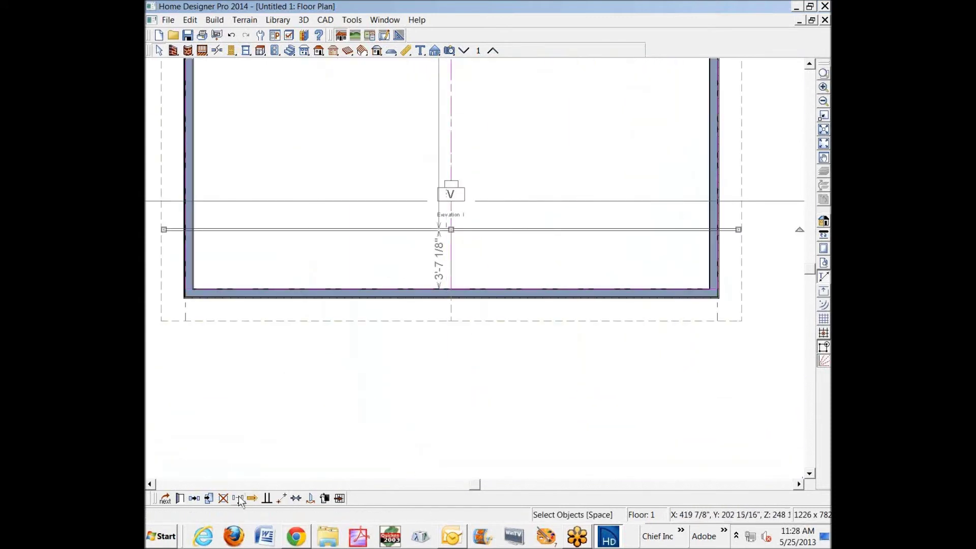
Step: Copy the truss and place the copy over the bottom wall
{"action": "left_click", "coordinate": [209, 499]}
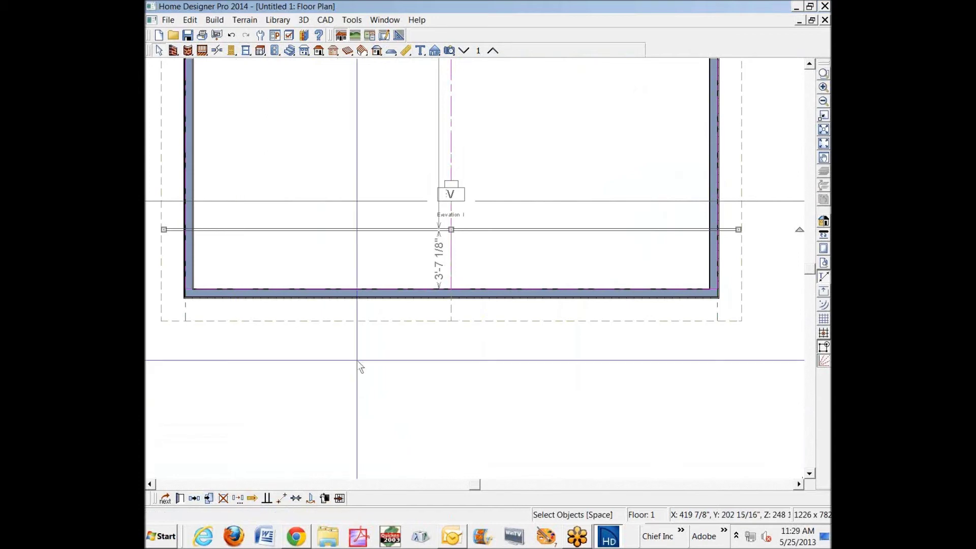
{"action": "left_click", "coordinate": [451, 228]}
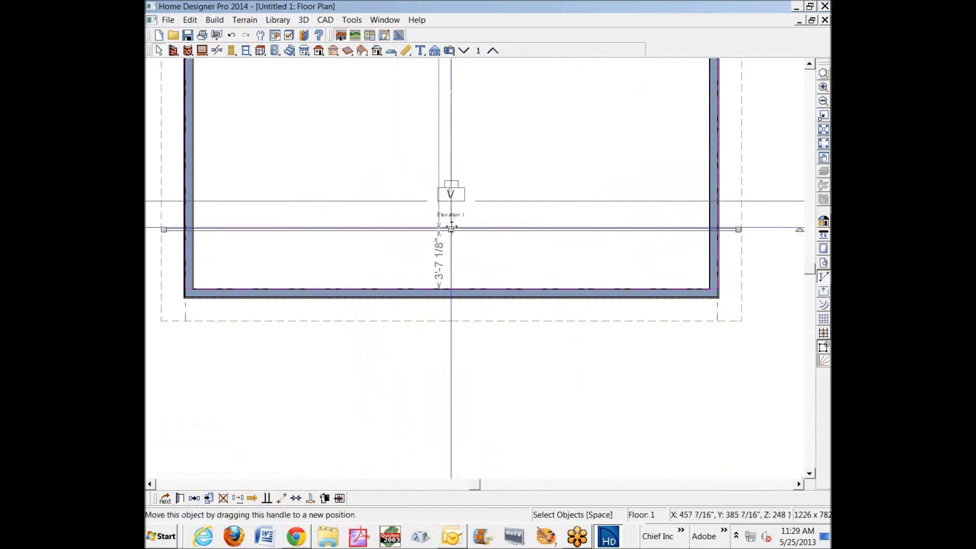
{"action": "left_click_drag", "start_coordinate": [450, 227], "coordinate": [453, 287]}
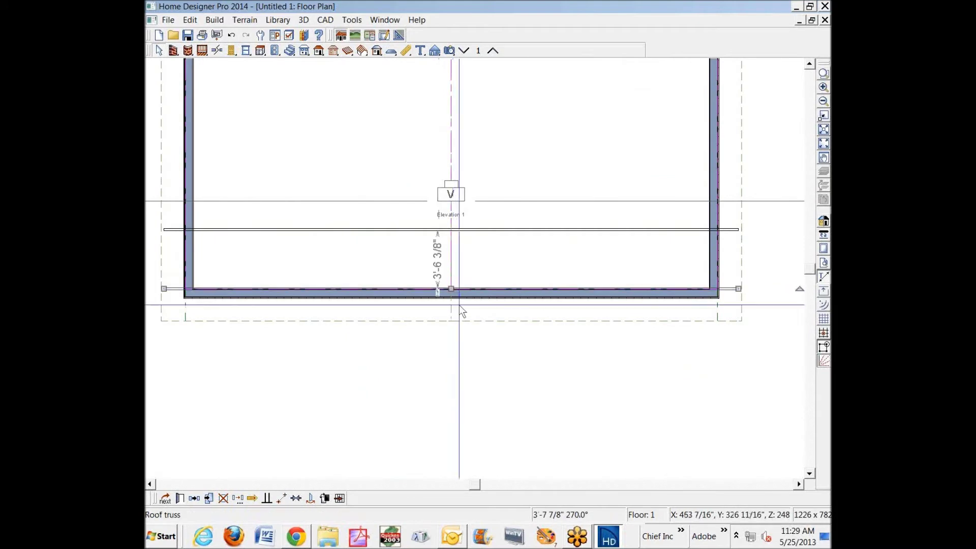
{"action": "scroll", "coordinate": [456, 295], "scroll_direction": "up", "scroll_amount": 4}
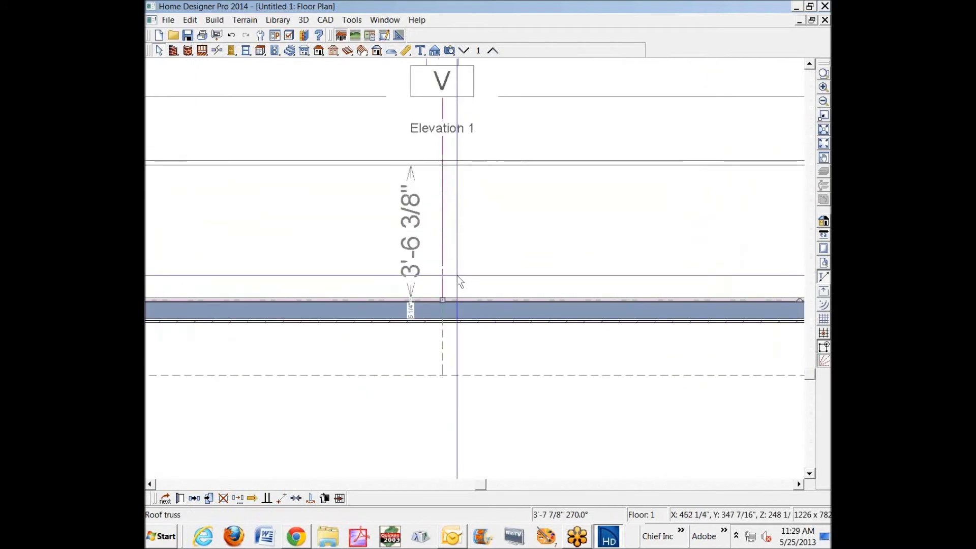
{"action": "scroll", "coordinate": [456, 275], "scroll_direction": "down", "scroll_amount": 2}
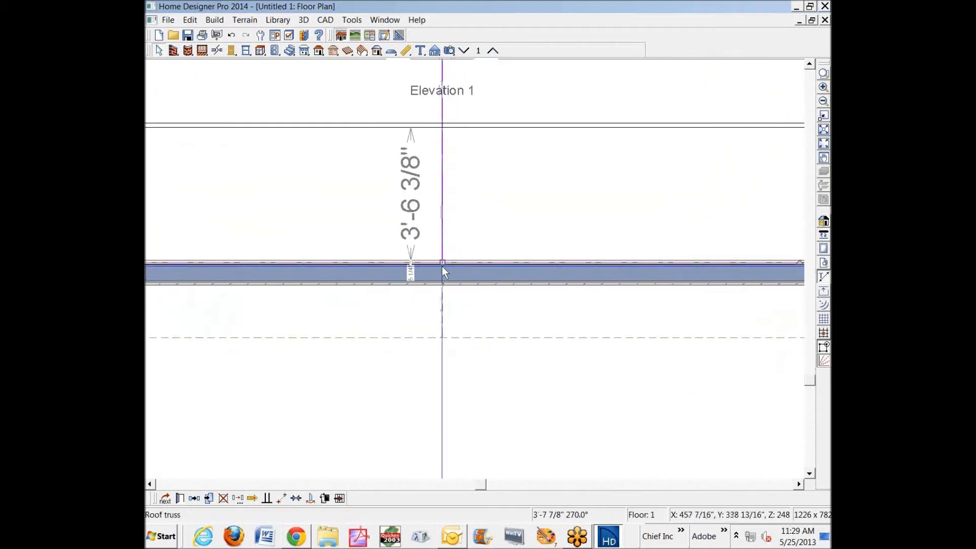
{"action": "left_click_drag", "start_coordinate": [443, 263], "coordinate": [443, 279]}
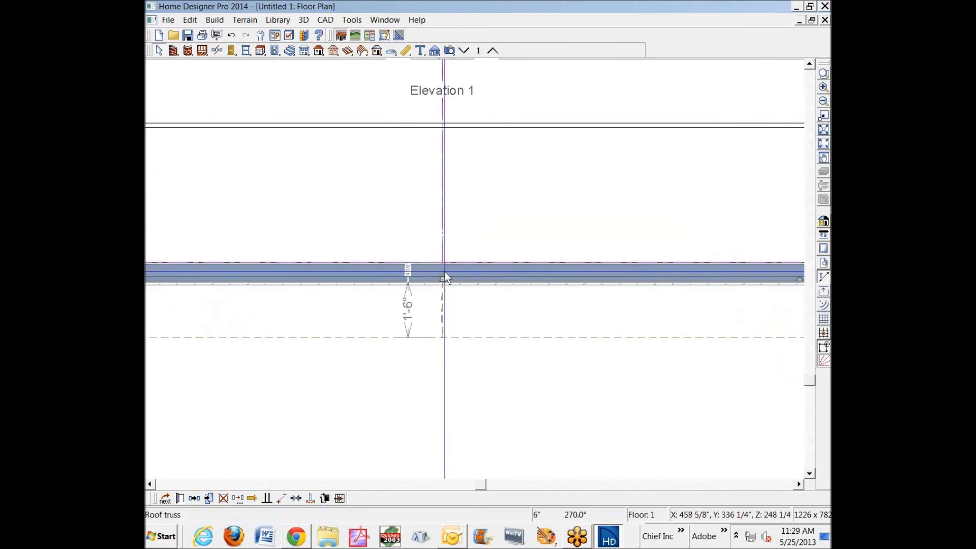
{"action": "scroll", "coordinate": [467, 288], "scroll_direction": "up", "scroll_amount": 3}
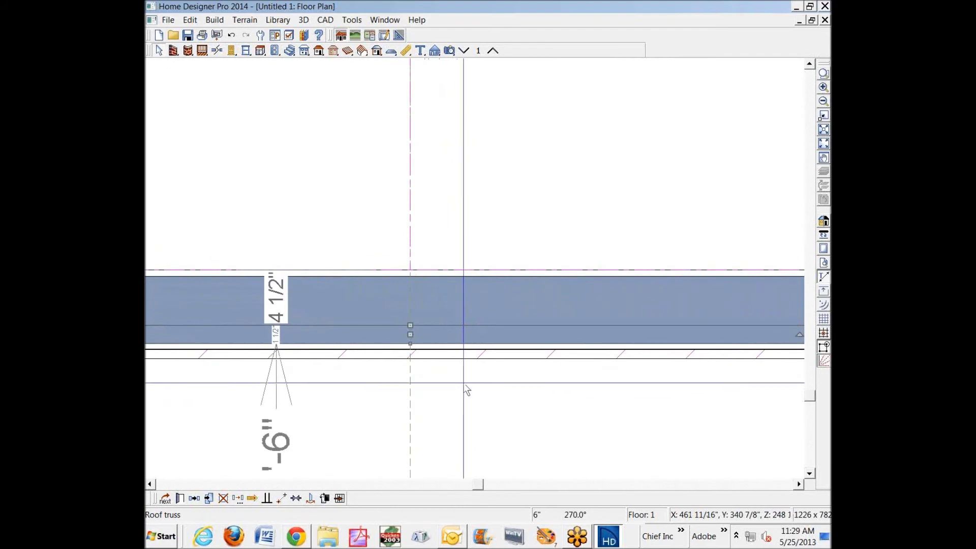
{"action": "scroll", "coordinate": [422, 352], "scroll_direction": "down", "scroll_amount": 3}
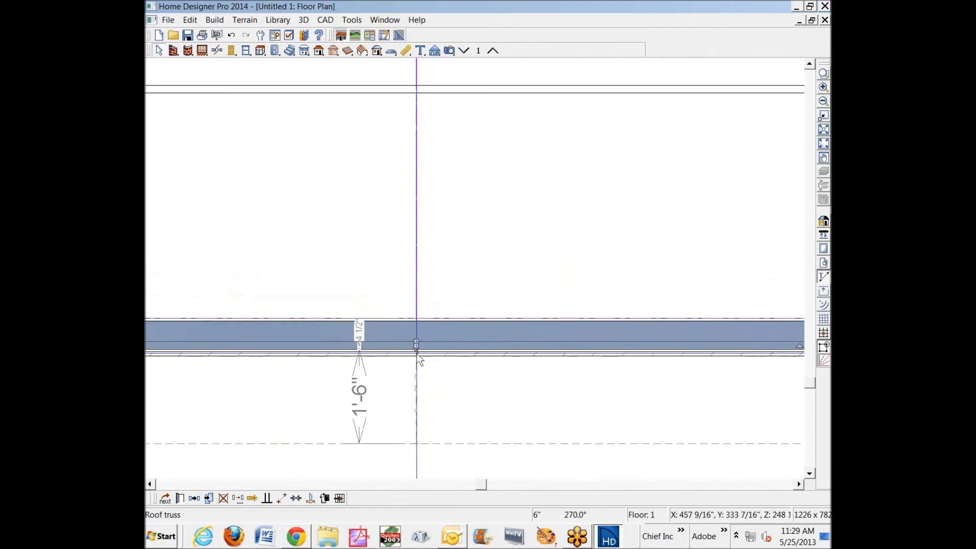
Step: Make the truss over the bottom wall an End Truss and move the inner truss down beside it
{"action": "left_click", "coordinate": [183, 499]}
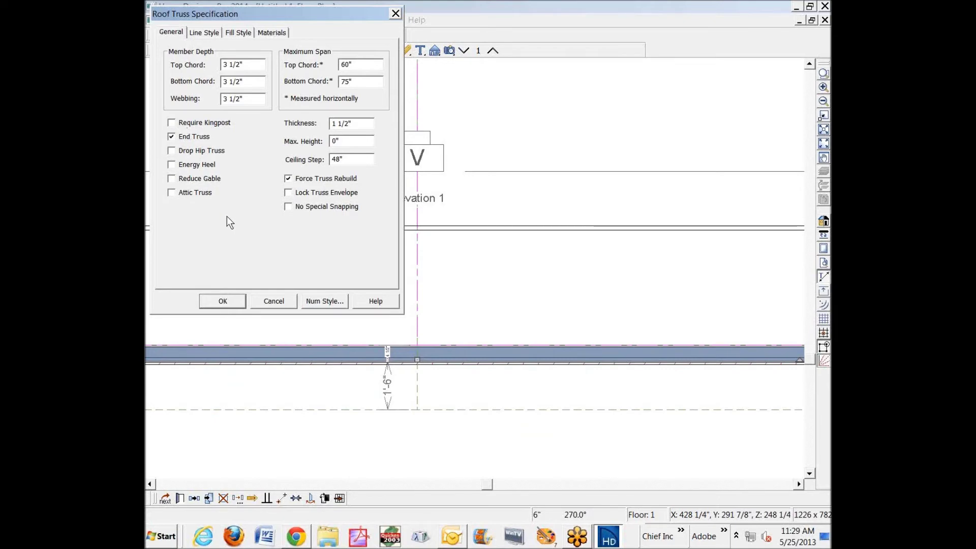
{"action": "left_click", "coordinate": [220, 301]}
{"action": "left_click_drag", "start_coordinate": [422, 364], "coordinate": [461, 233]}
{"action": "left_click", "coordinate": [493, 287]}
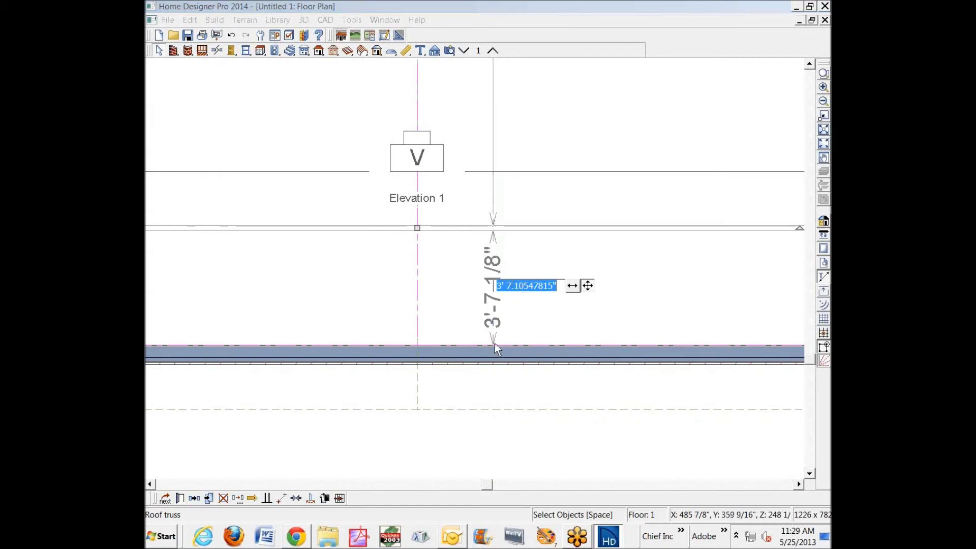
{"action": "key", "text": "Return"}
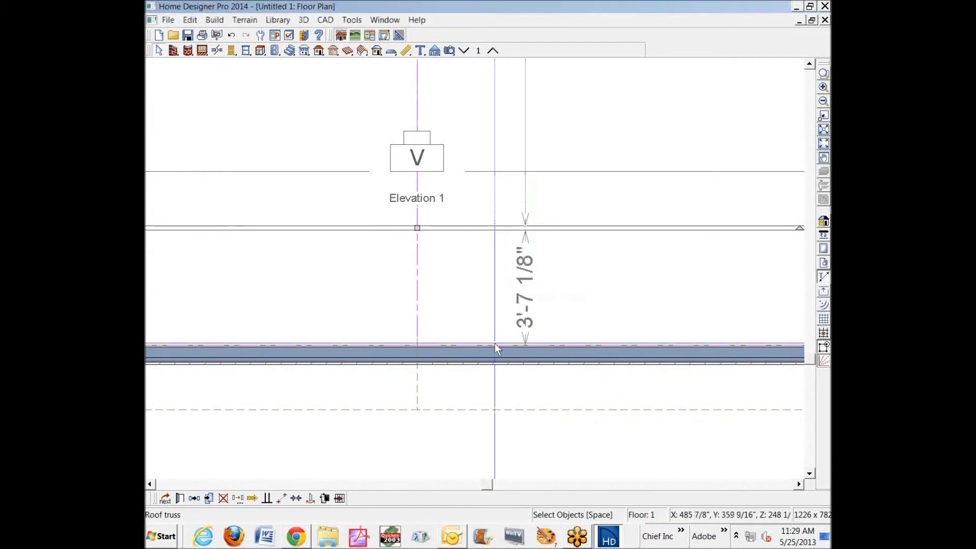
{"action": "mouse_move", "coordinate": [481, 266]}
{"action": "left_mouse_down"}
{"action": "mouse_move", "coordinate": [418, 226]}
{"action": "mouse_move", "coordinate": [417, 362]}
{"action": "left_mouse_up"}
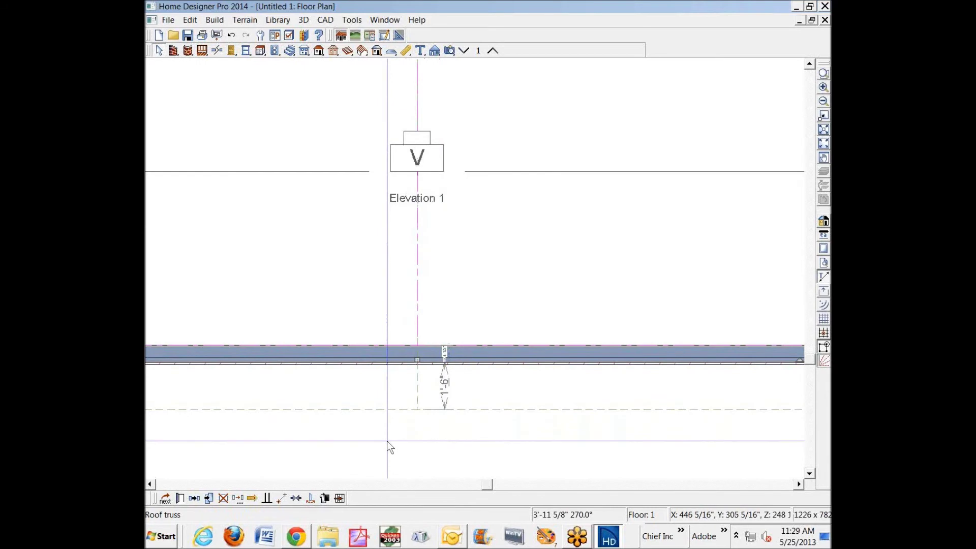
Step: Move the roof truss 24" up the plan using Transform/Replicate with Y Delta 24"
{"action": "left_click", "coordinate": [237, 499]}
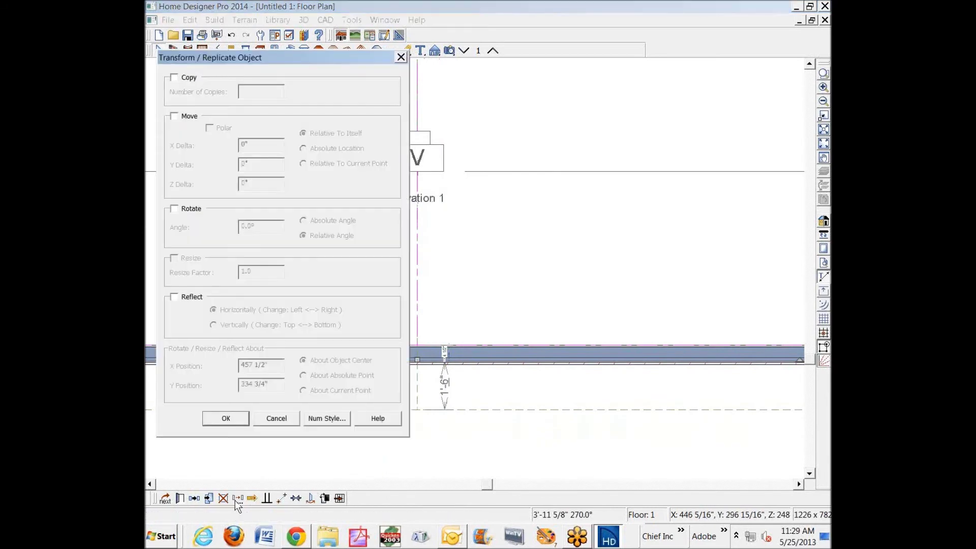
{"action": "left_click", "coordinate": [174, 117]}
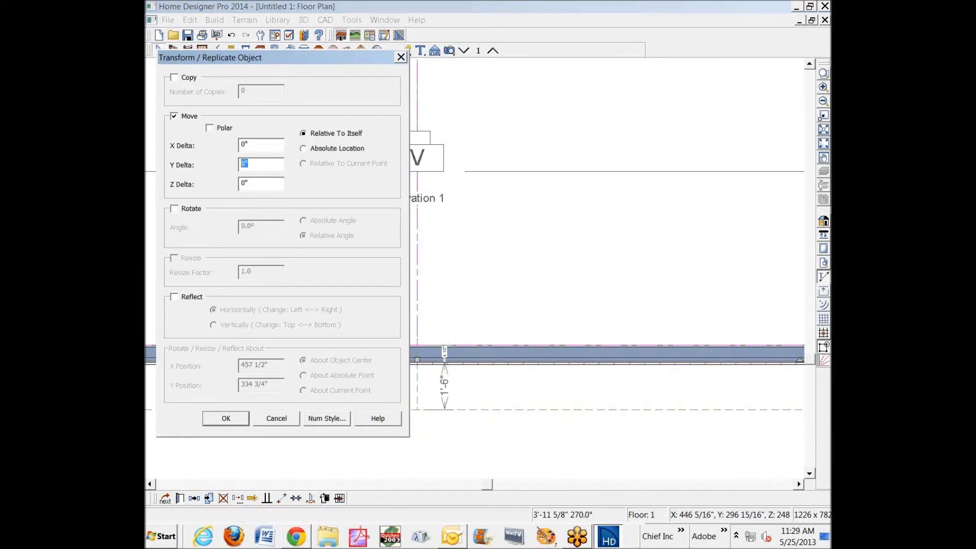
{"action": "type", "text": "24"}
{"action": "left_click", "coordinate": [237, 419]}
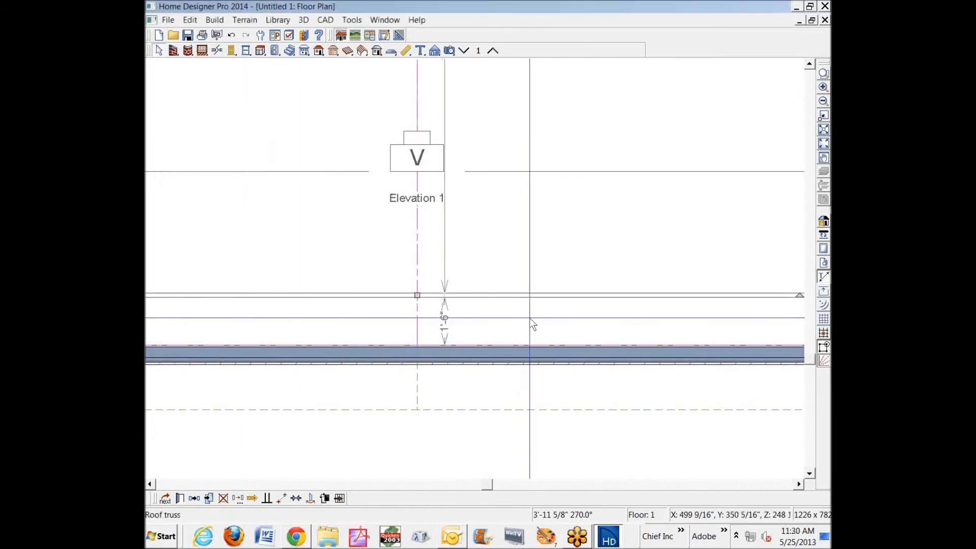
Step: Fit the whole building in view and reselect the moved roof truss
{"action": "scroll", "coordinate": [559, 315], "scroll_direction": "down", "scroll_amount": 1}
{"action": "scroll", "coordinate": [661, 267], "scroll_direction": "down", "scroll_amount": 1}
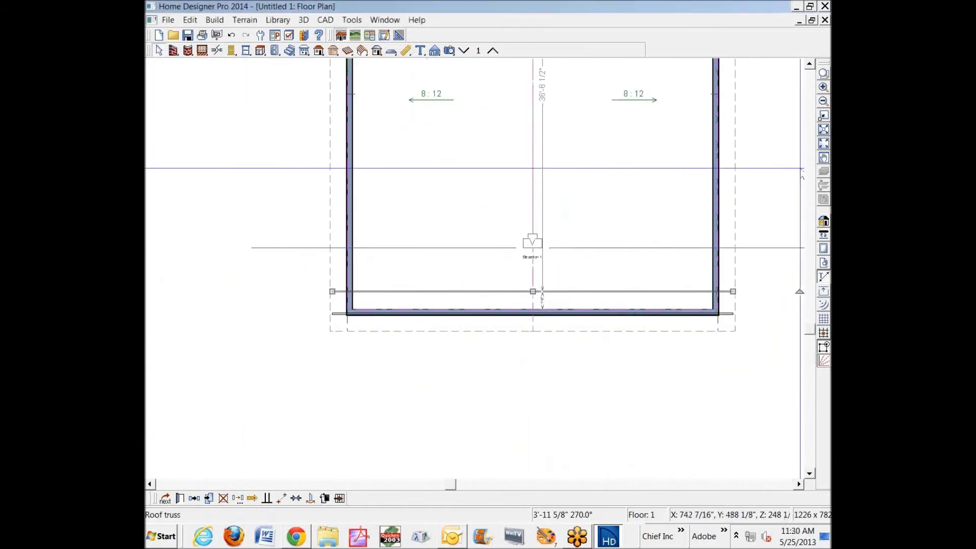
{"action": "left_click", "coordinate": [823, 143]}
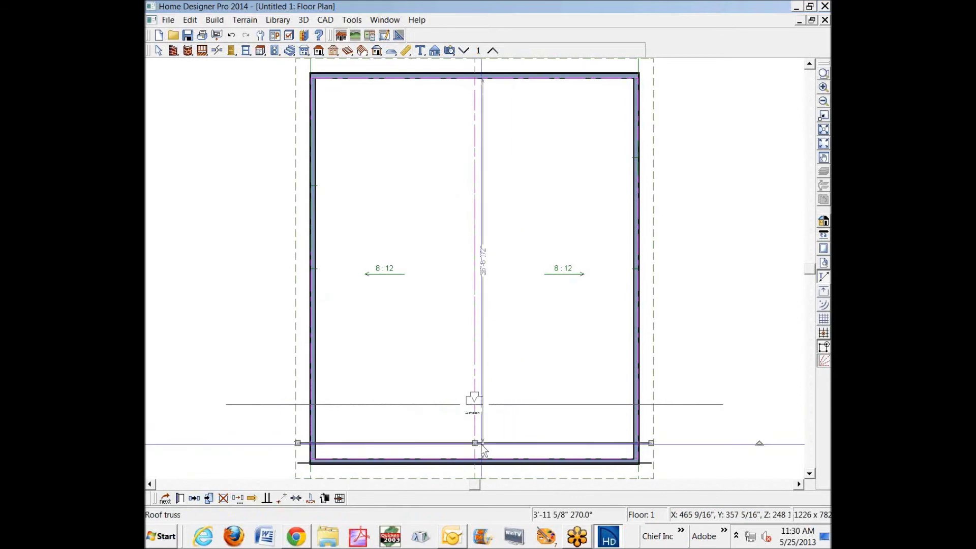
{"action": "left_click", "coordinate": [339, 462]}
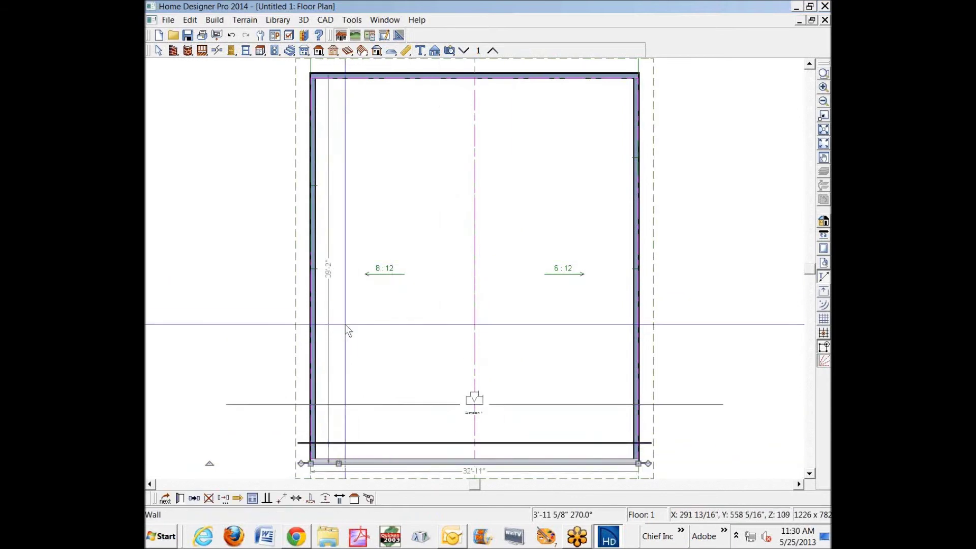
{"action": "left_click", "coordinate": [437, 443]}
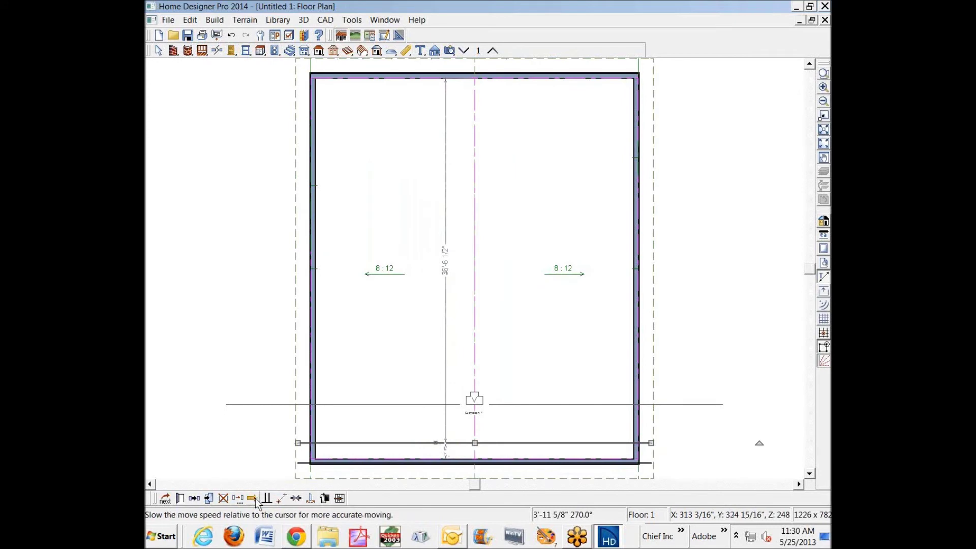
Step: Replicate the roof truss into 30 copies at 24" spacing and dismiss the truss warning
{"action": "left_click", "coordinate": [237, 497]}
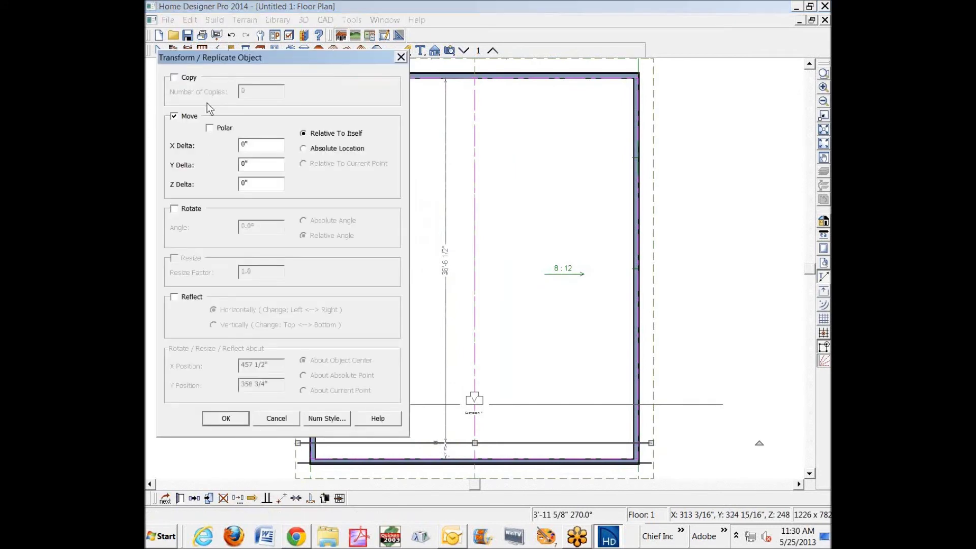
{"action": "left_click", "coordinate": [186, 79]}
{"action": "double_click", "coordinate": [252, 92]}
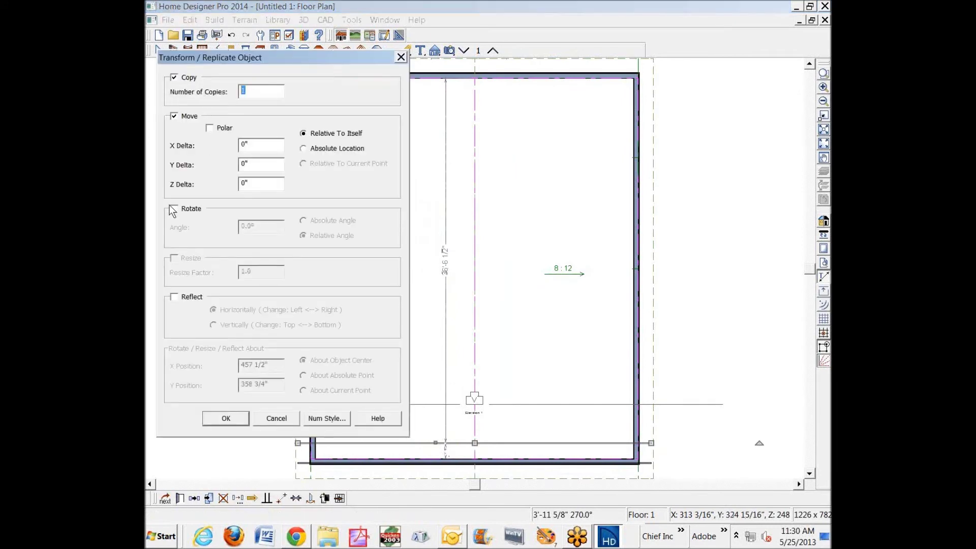
{"action": "type", "text": "3"}
{"action": "type", "text": "24"}
{"action": "left_click", "coordinate": [226, 418]}
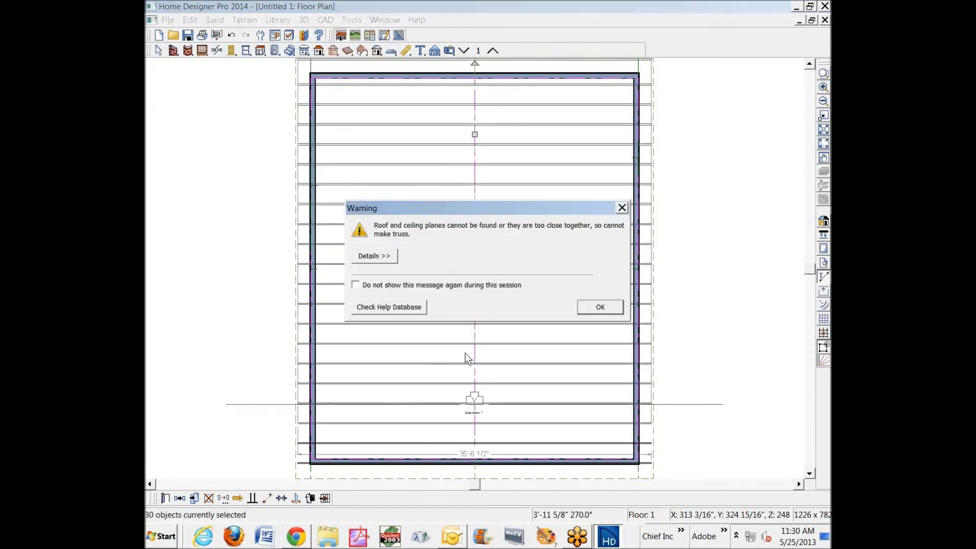
{"action": "left_click", "coordinate": [595, 307]}
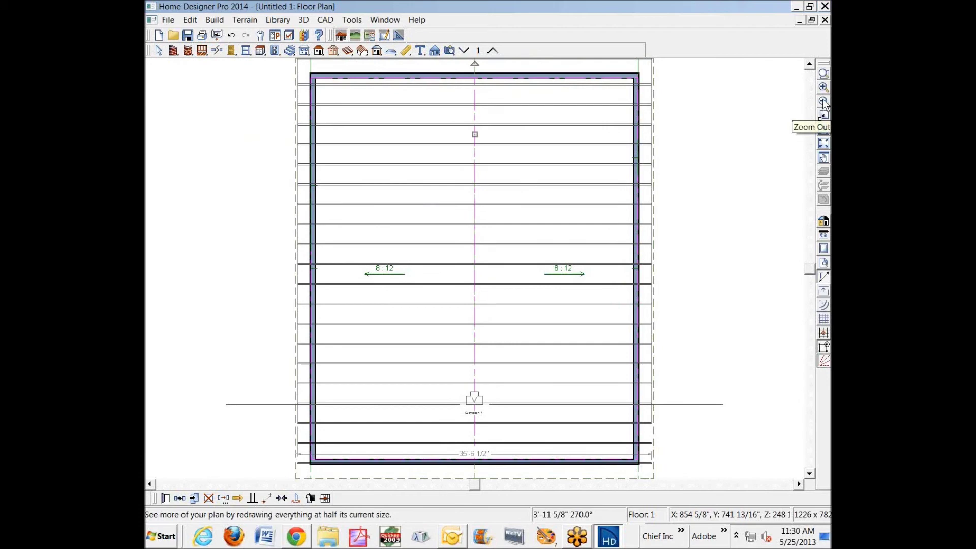
Step: Zoom in on the far wall and box-select the surplus trusses extending past it
{"action": "left_click", "coordinate": [823, 114]}
{"action": "left_click", "coordinate": [822, 115]}
{"action": "left_click", "coordinate": [571, 190]}
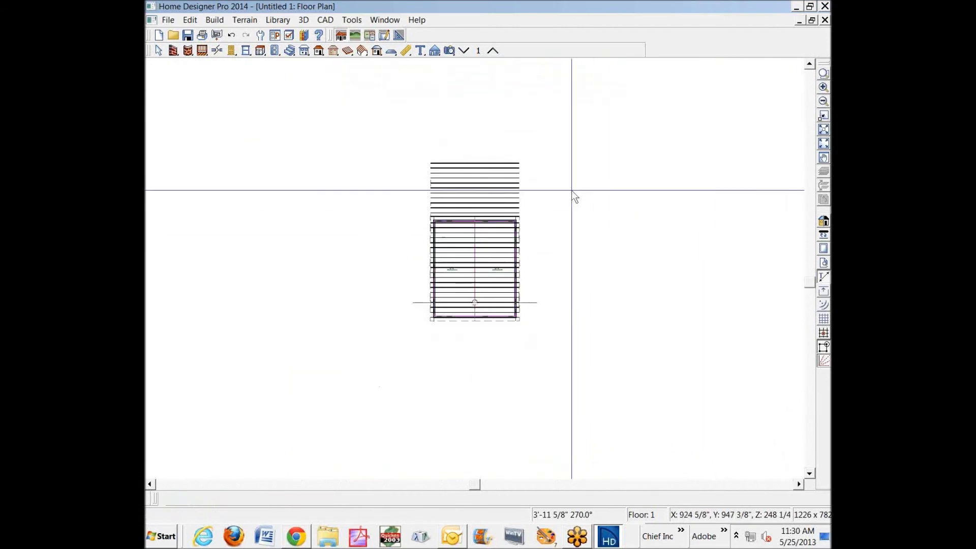
{"action": "left_click", "coordinate": [823, 72]}
{"action": "left_click_drag", "start_coordinate": [381, 148], "coordinate": [615, 225]}
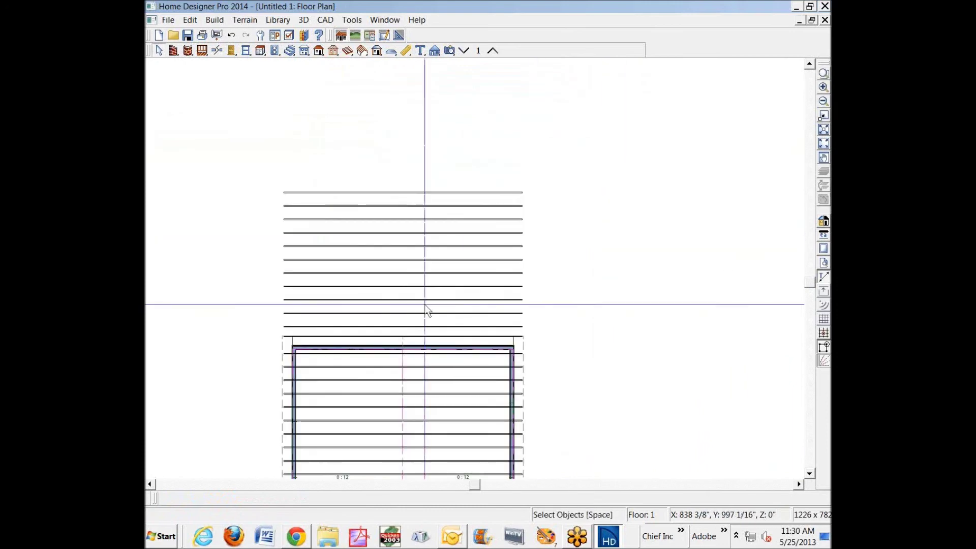
{"action": "left_click_drag", "start_coordinate": [252, 181], "coordinate": [623, 326]}
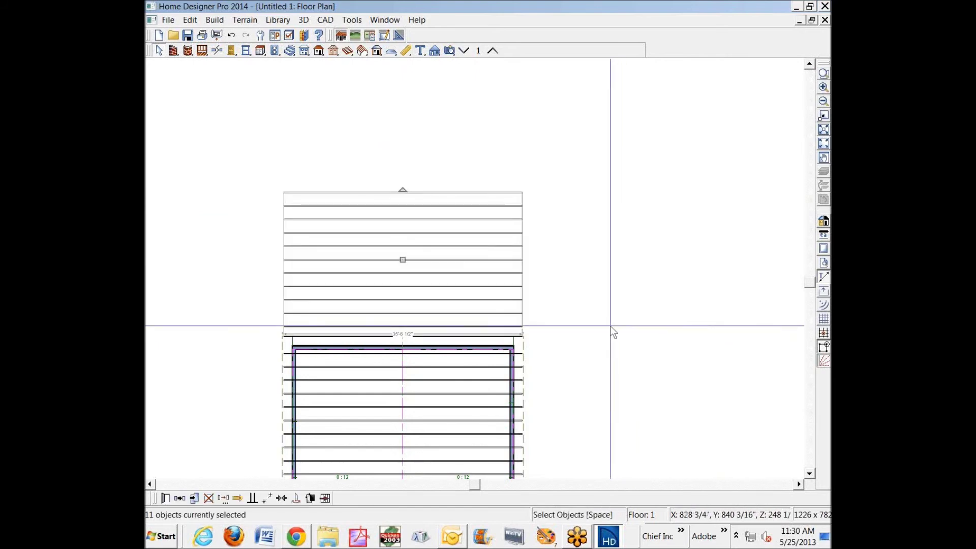
Step: Delete the surplus trusses past the far wall and zoom in on the last truss
{"action": "key", "text": "Delete"}
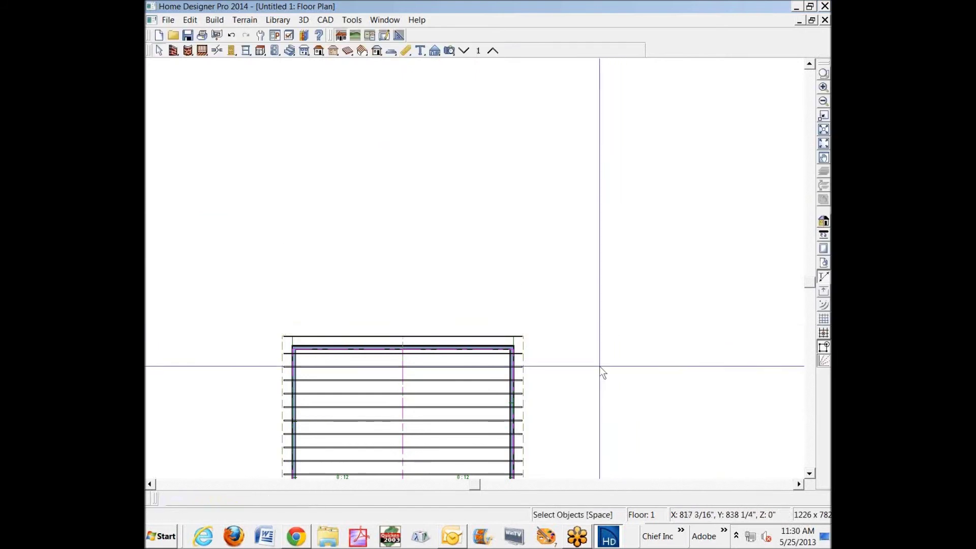
{"action": "left_click", "coordinate": [823, 73]}
{"action": "left_click_drag", "start_coordinate": [310, 327], "coordinate": [484, 386]}
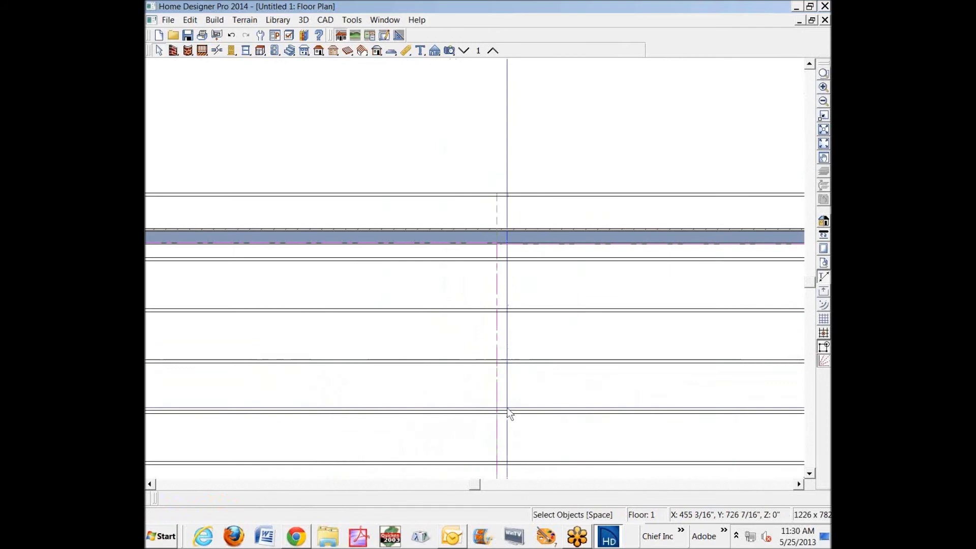
Step: Position the last truss 1'-6" from the roof edge and open its specification
{"action": "left_click", "coordinate": [523, 197]}
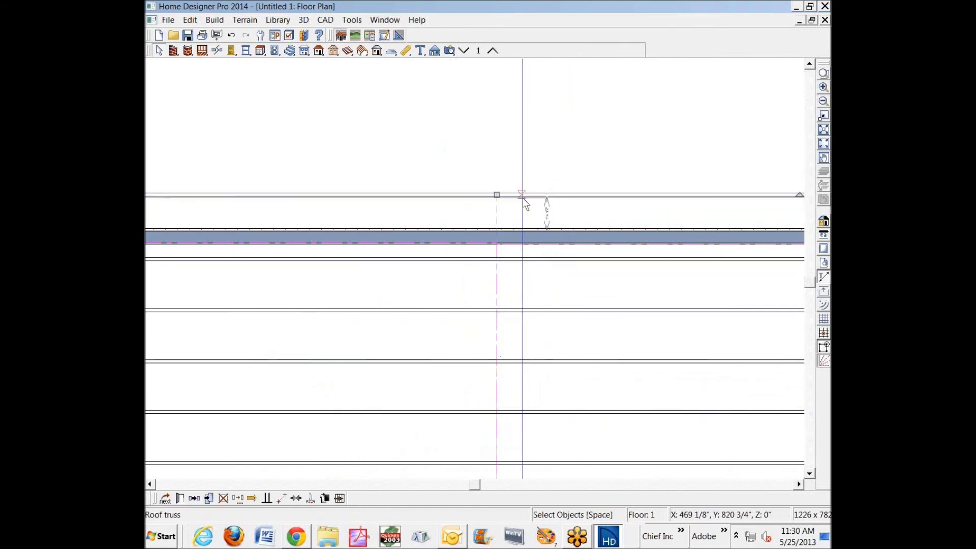
{"action": "scroll", "coordinate": [564, 218], "scroll_direction": "up", "scroll_amount": 3}
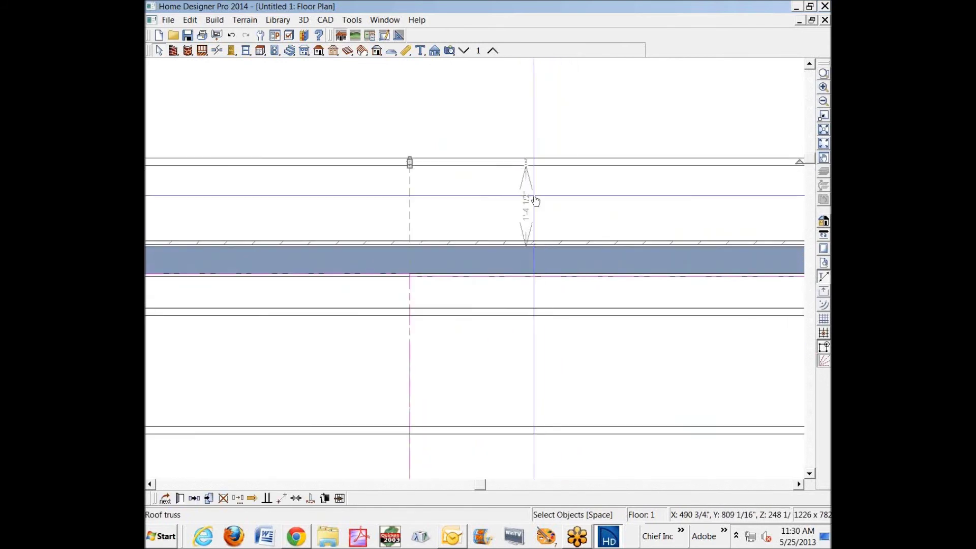
{"action": "left_click", "coordinate": [526, 197]}
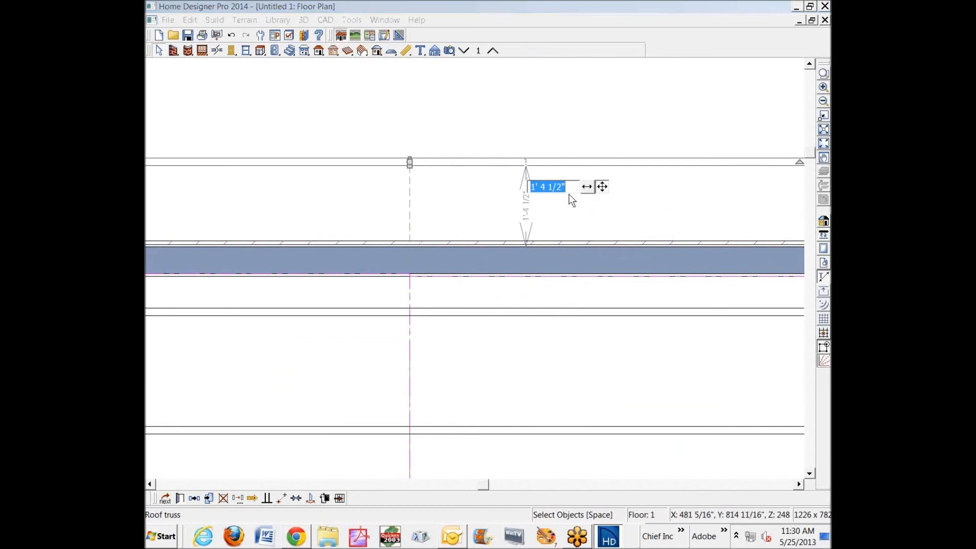
{"action": "type", "text": "-1,5"}
{"action": "key", "text": "Return"}
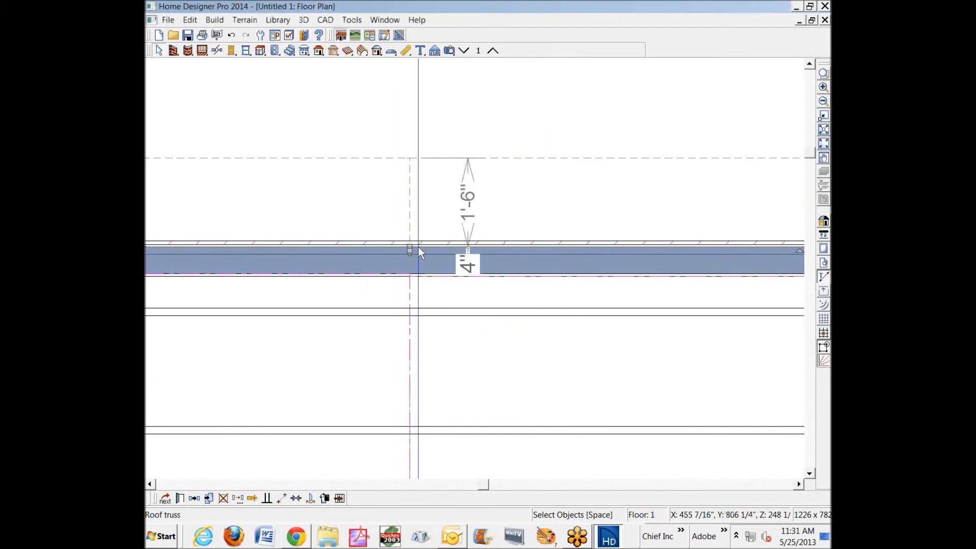
{"action": "left_click", "coordinate": [180, 499]}
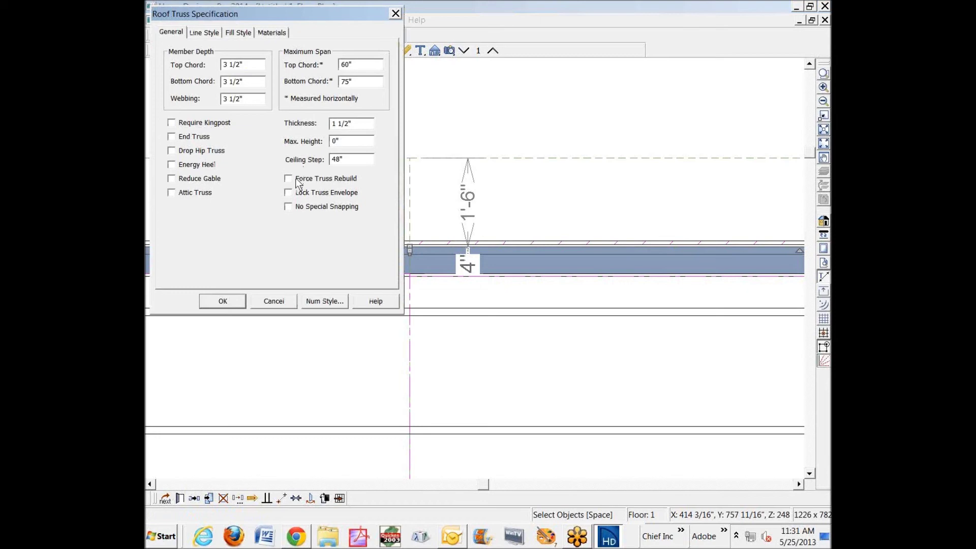
Step: Rebuild the far truss as a gable end truss and orbit a 3D framing overview of it
{"action": "left_click", "coordinate": [236, 300]}
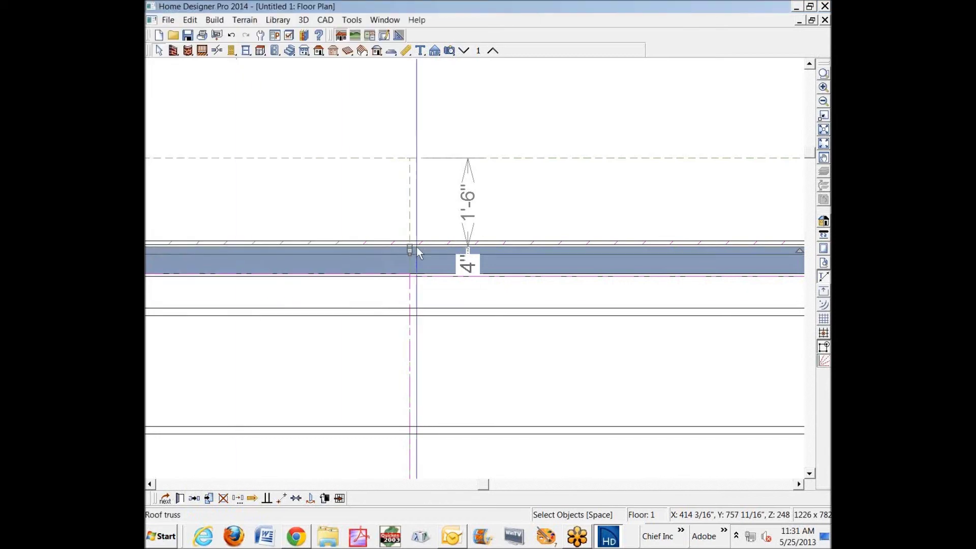
{"action": "left_click", "coordinate": [449, 51]}
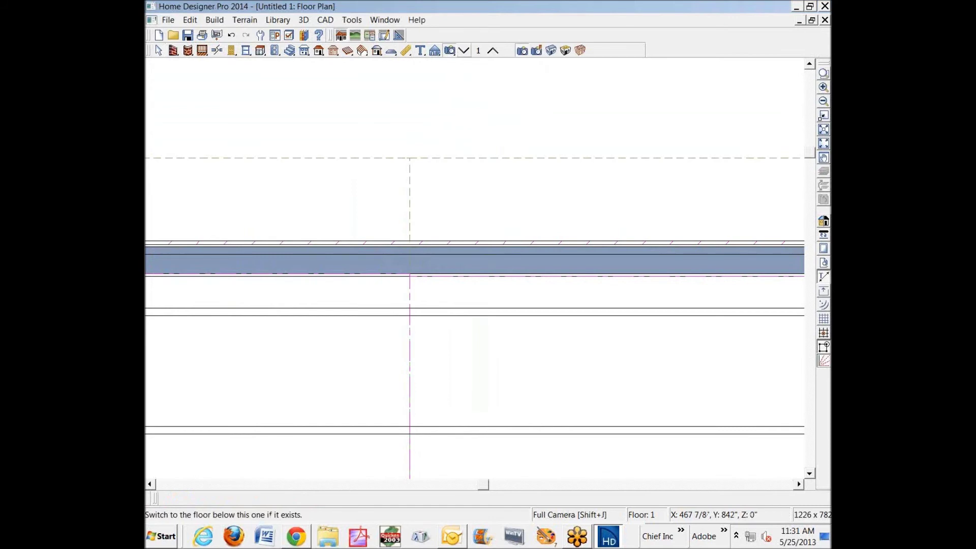
{"action": "left_click", "coordinate": [579, 51]}
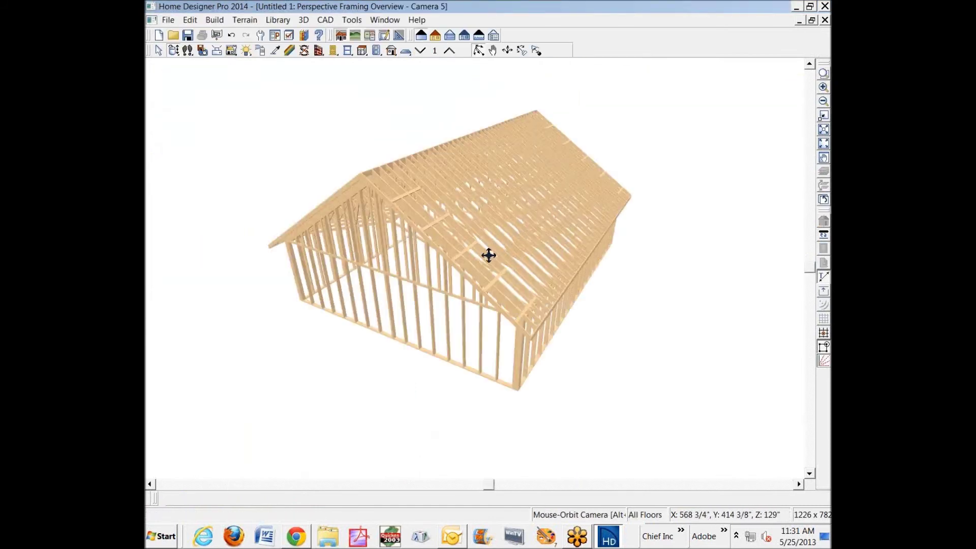
{"action": "mouse_move", "coordinate": [488, 253]}
{"action": "left_mouse_down"}
{"action": "mouse_move", "coordinate": [526, 234]}
{"action": "mouse_move", "coordinate": [488, 236]}
{"action": "mouse_move", "coordinate": [558, 229]}
{"action": "mouse_move", "coordinate": [499, 227]}
{"action": "mouse_move", "coordinate": [479, 242]}
{"action": "left_mouse_up"}
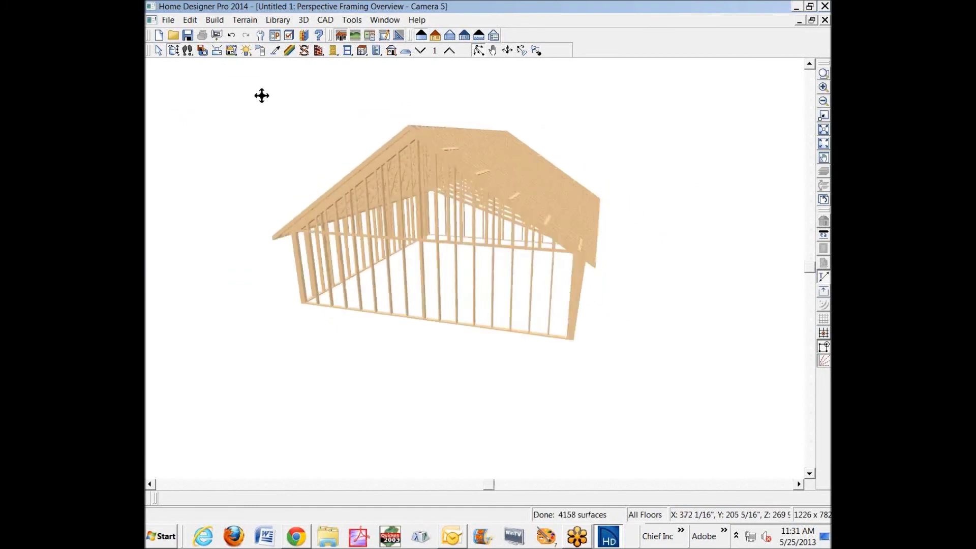
{"action": "scroll", "coordinate": [444, 185], "scroll_direction": "up", "scroll_amount": 5}
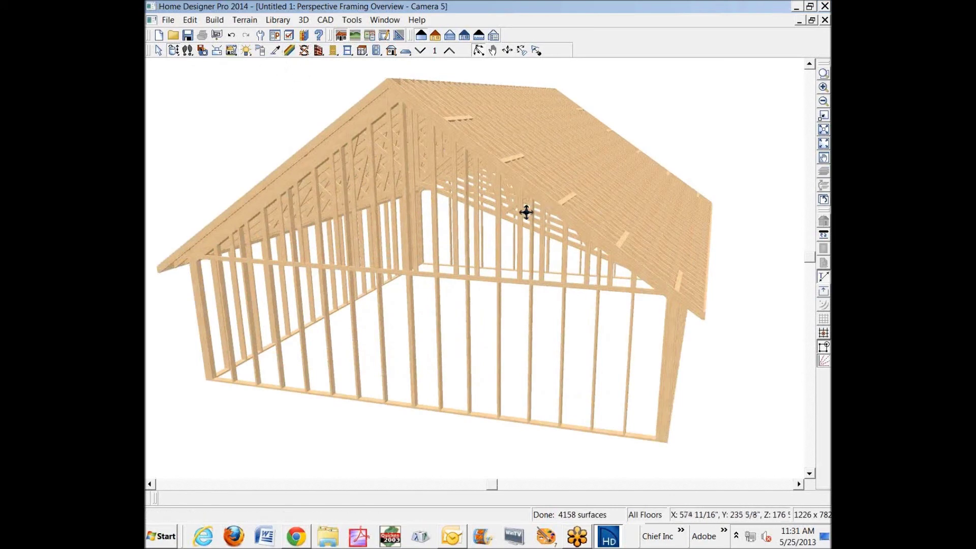
{"action": "left_click_drag", "start_coordinate": [525, 212], "coordinate": [488, 218]}
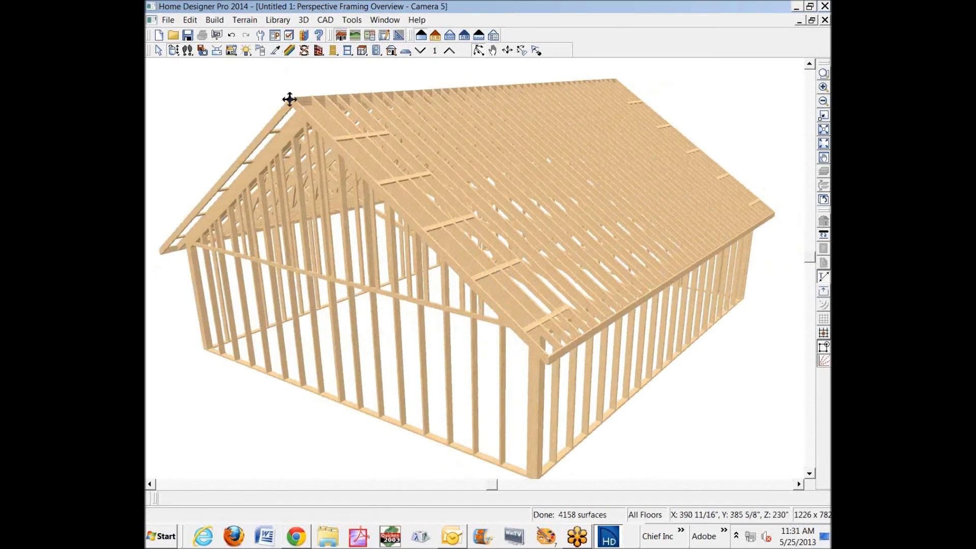
Step: Dismiss the Edit menu unused and close the 3D framing view, returning to the plan
{"action": "left_click", "coordinate": [191, 20]}
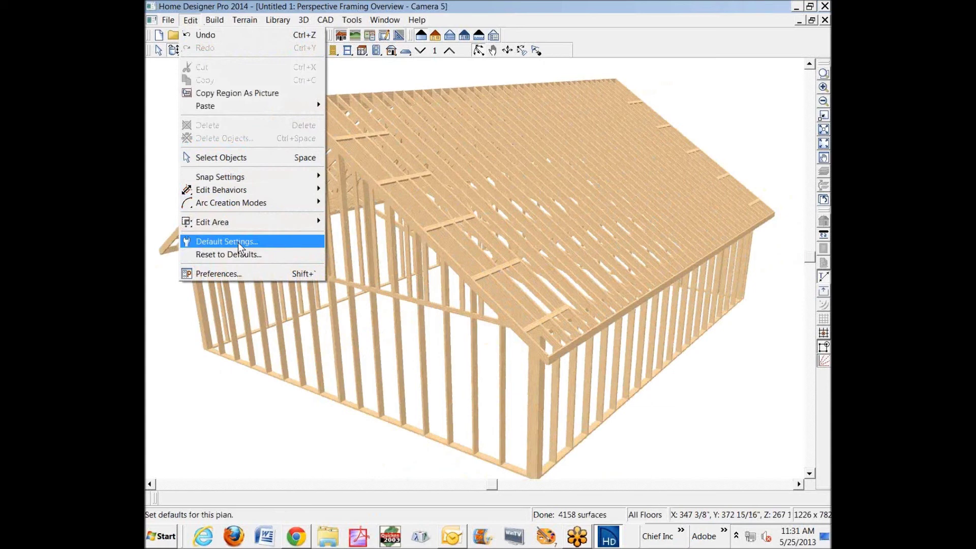
{"action": "left_click", "coordinate": [826, 4]}
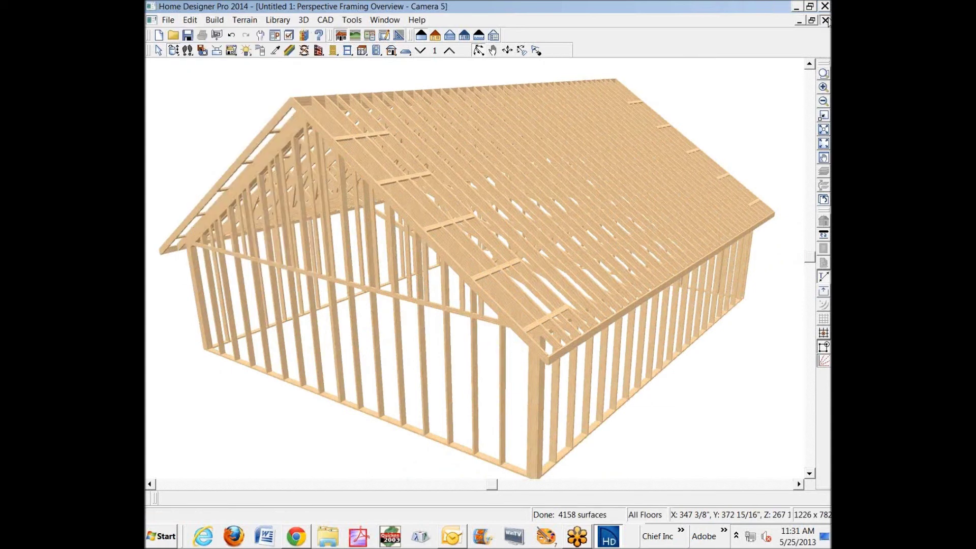
{"action": "left_click", "coordinate": [824, 20]}
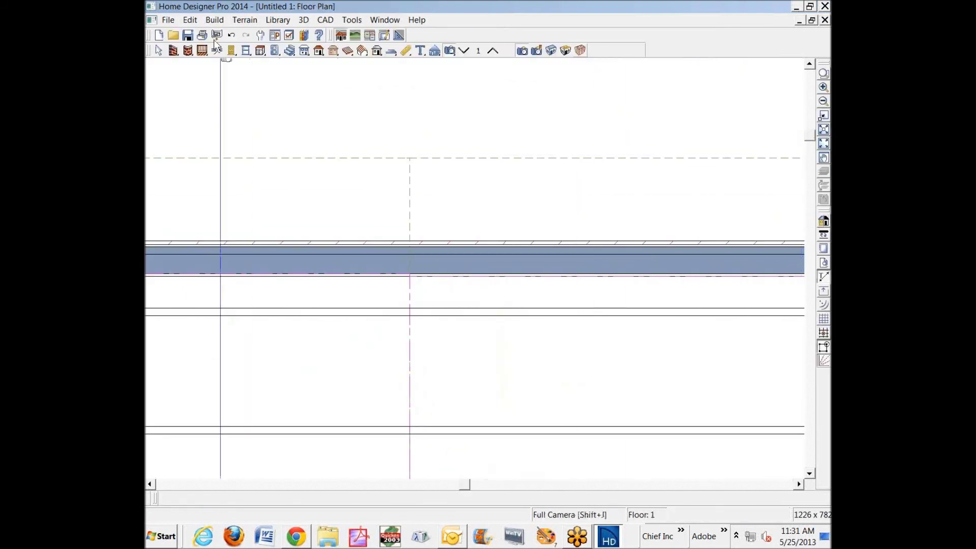
Step: Delete the wall framing on all floors with the Delete Objects tool
{"action": "left_click", "coordinate": [194, 20]}
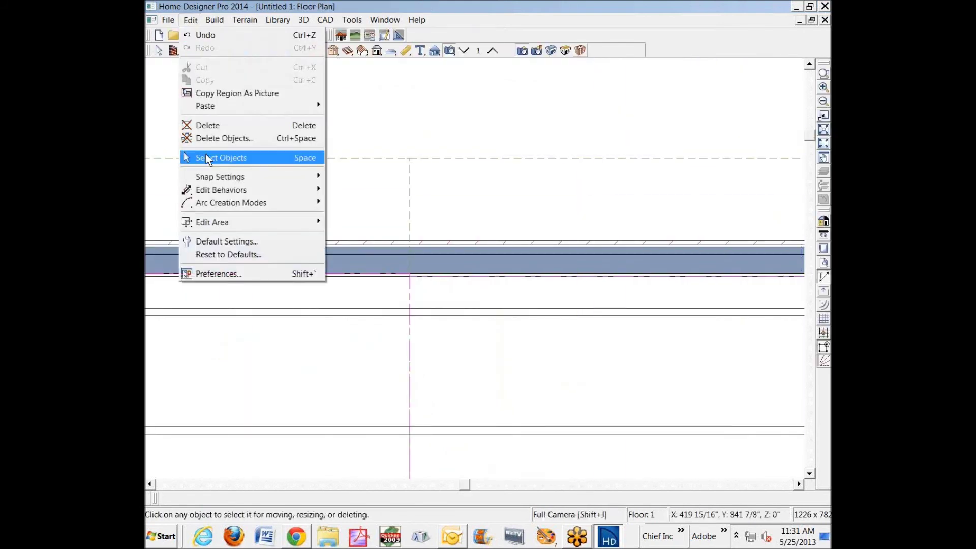
{"action": "left_click", "coordinate": [216, 139]}
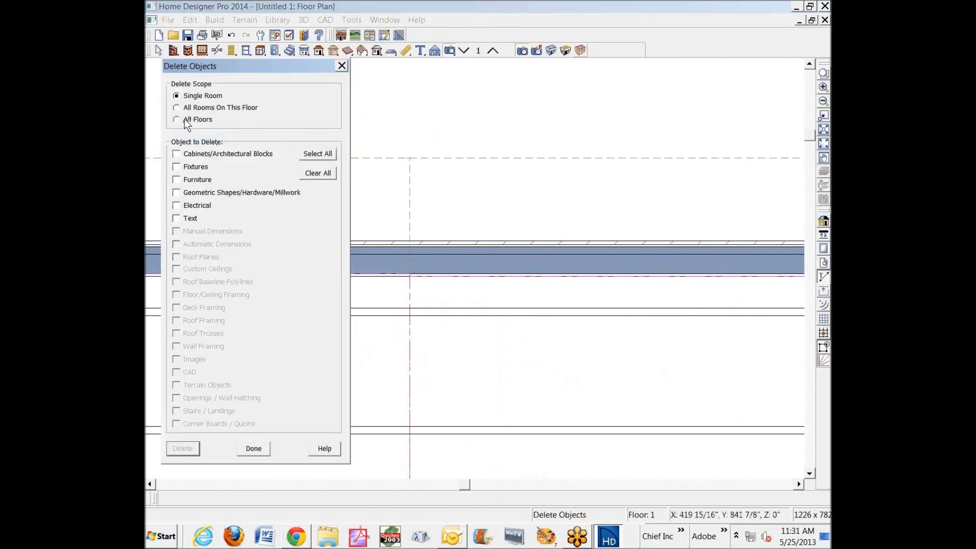
{"action": "left_click", "coordinate": [178, 119]}
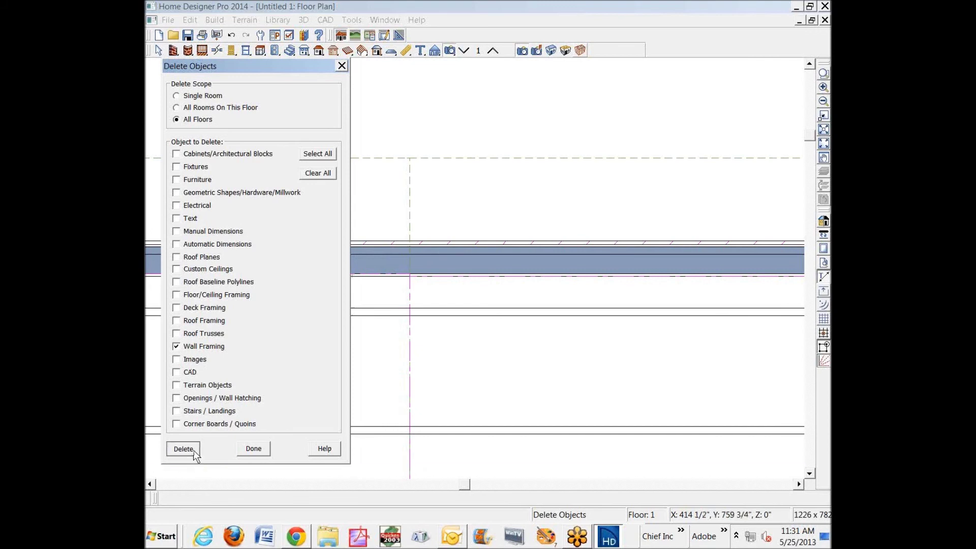
{"action": "left_click", "coordinate": [253, 449]}
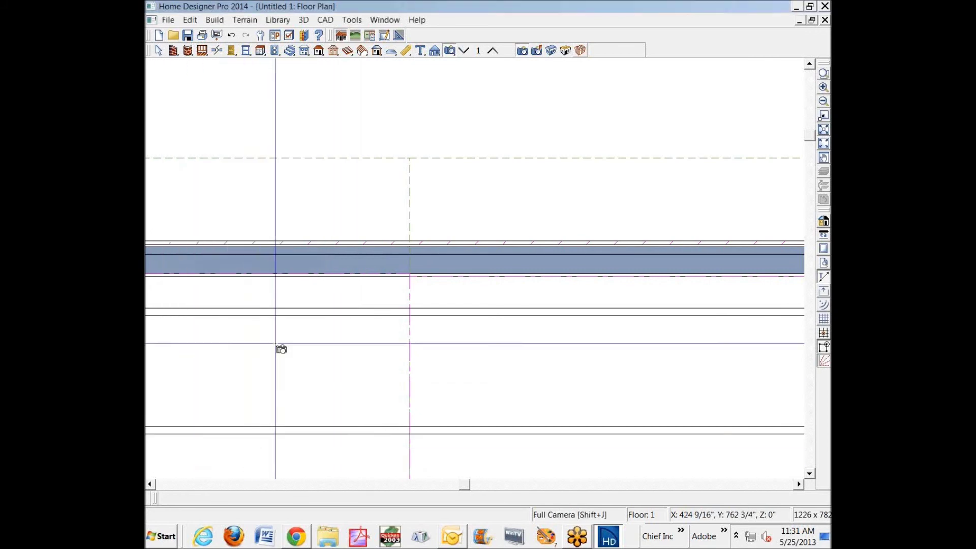
{"action": "left_click", "coordinate": [525, 65]}
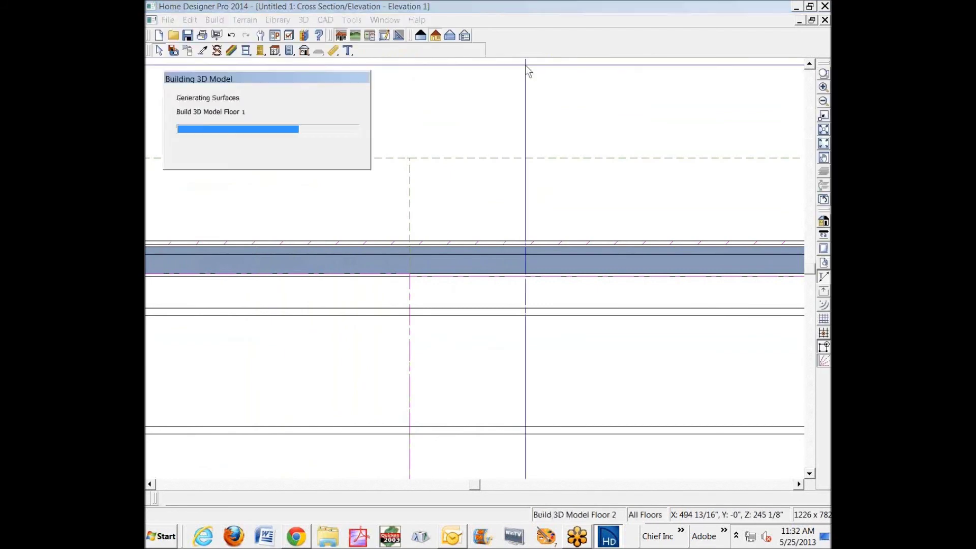
{"action": "key", "text": "ctrl+w"}
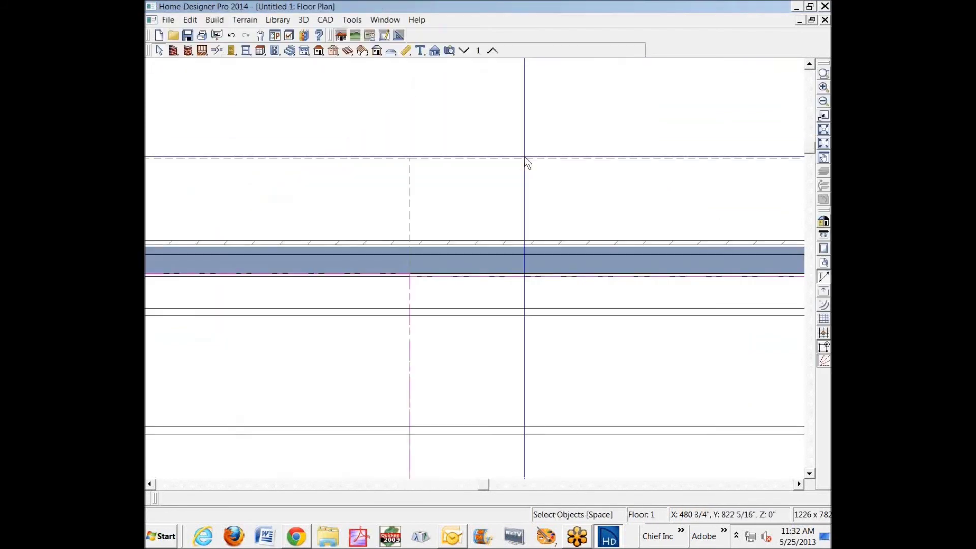
{"action": "left_click", "coordinate": [449, 50]}
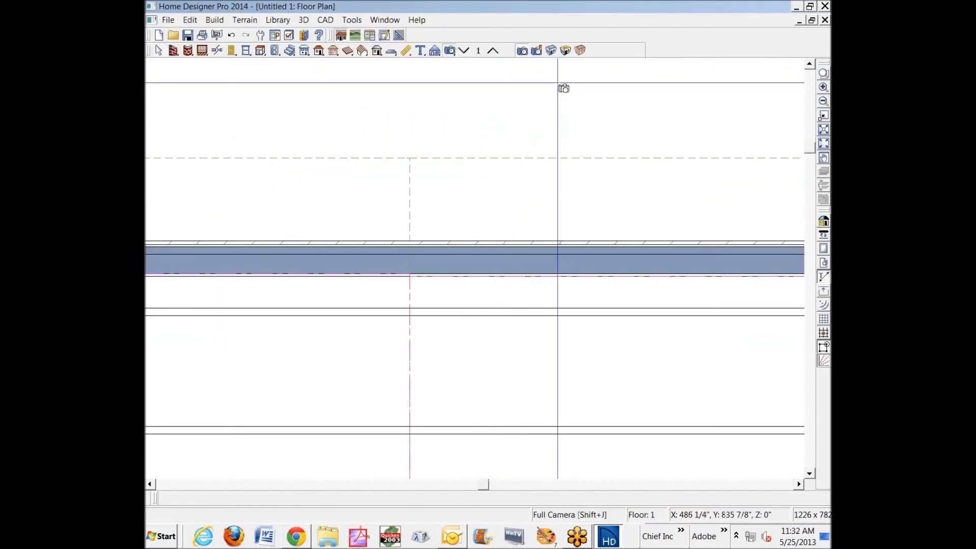
{"action": "left_click", "coordinate": [578, 48]}
{"action": "left_click_drag", "start_coordinate": [431, 244], "coordinate": [522, 192]}
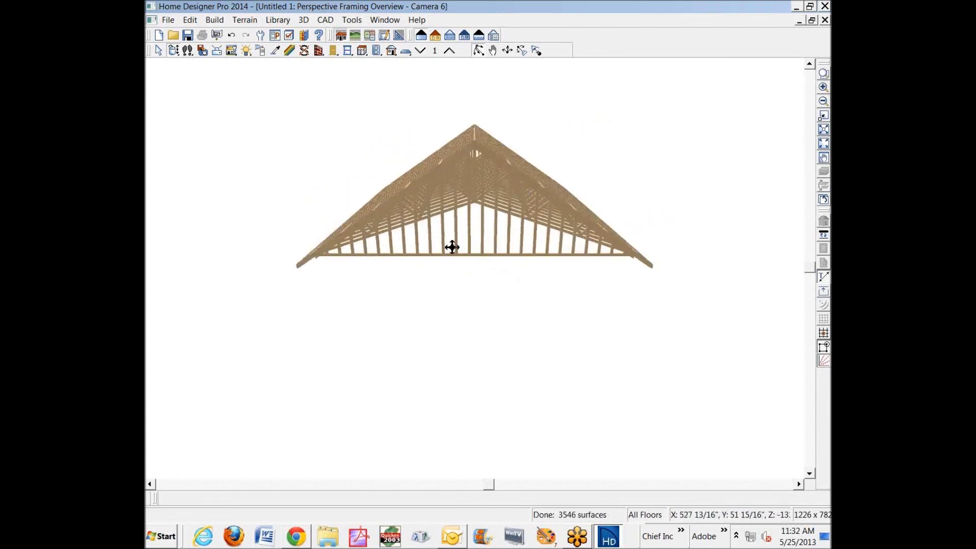
{"action": "left_click_drag", "start_coordinate": [487, 225], "coordinate": [663, 191]}
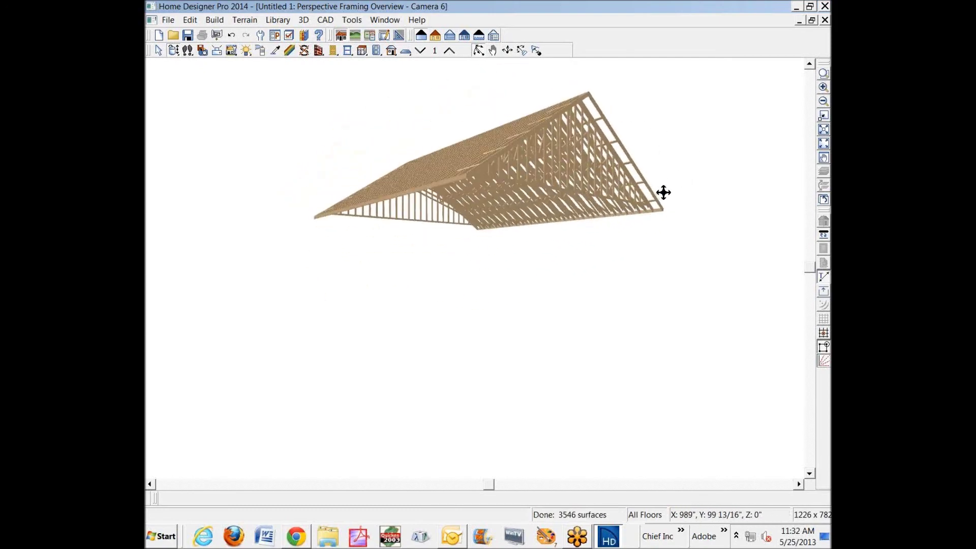
{"action": "left_click", "coordinate": [825, 20]}
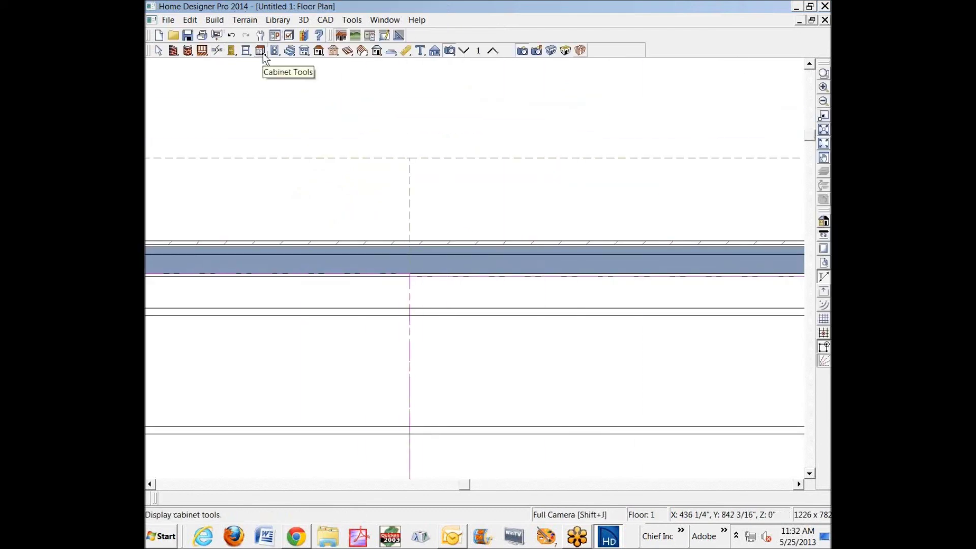
Step: Build stud wall framing from the Build Framing Wall tab and display the wall framing layer
{"action": "left_click", "coordinate": [215, 21]}
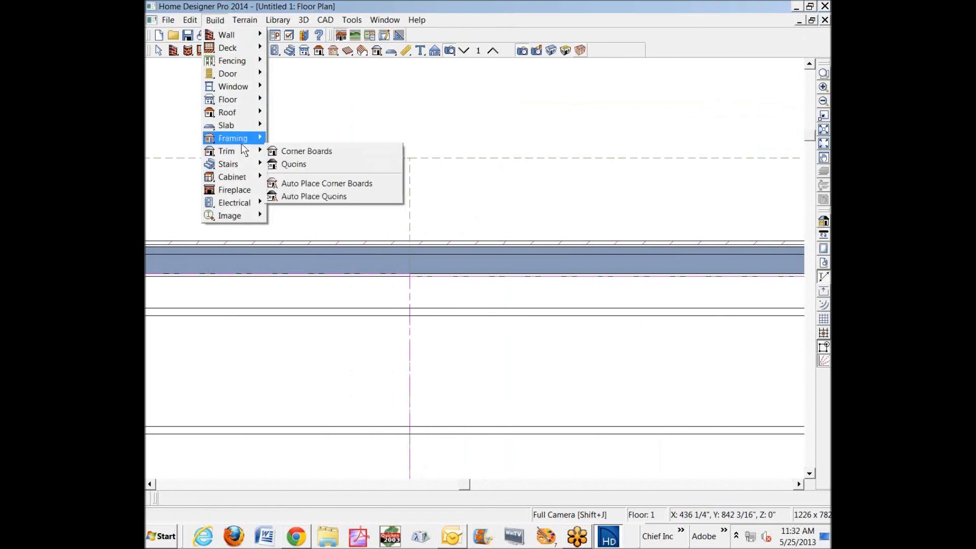
{"action": "mouse_move", "coordinate": [244, 142]}
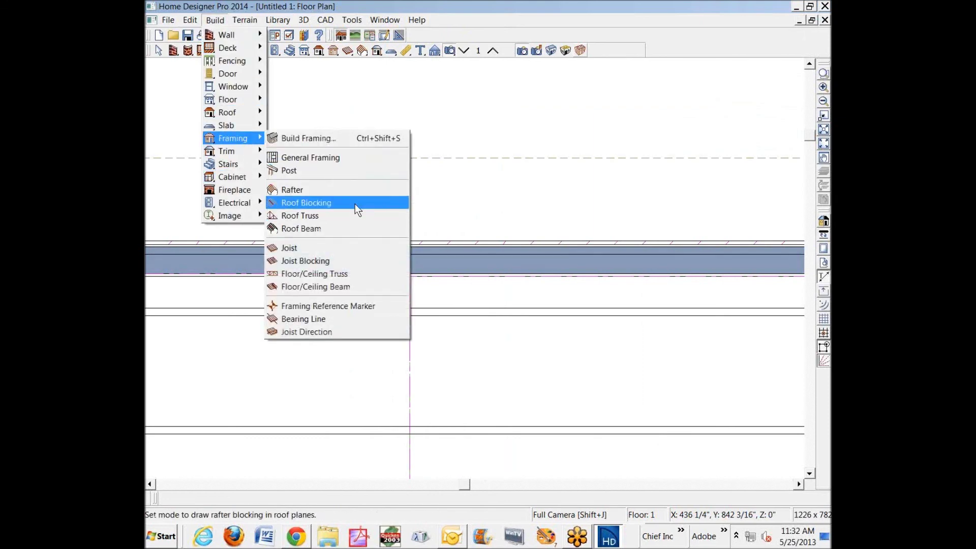
{"action": "left_click", "coordinate": [308, 138]}
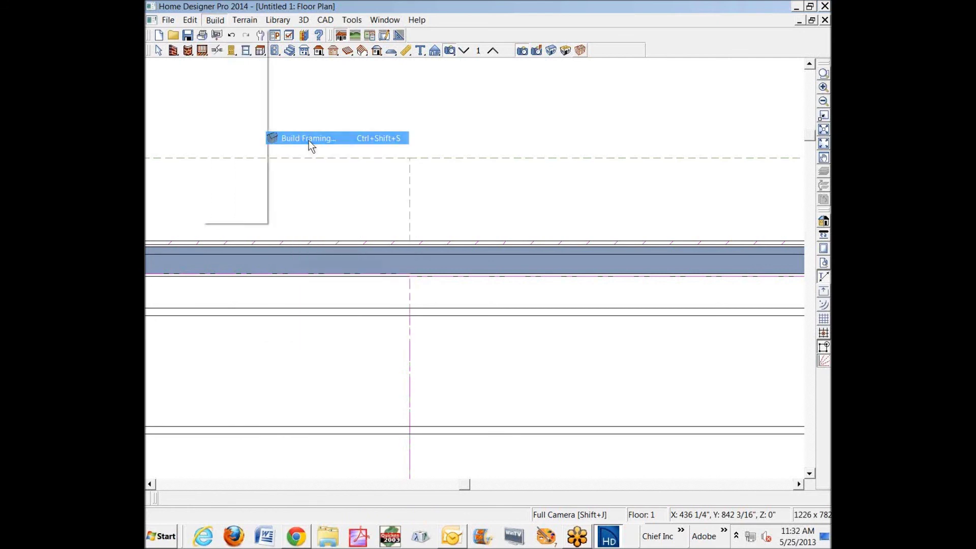
{"action": "left_click", "coordinate": [234, 79]}
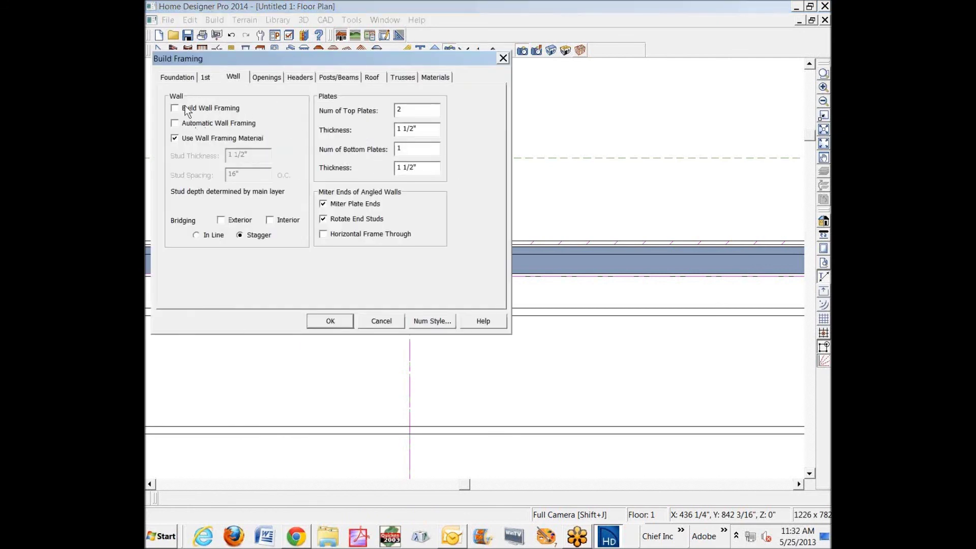
{"action": "left_click", "coordinate": [338, 319]}
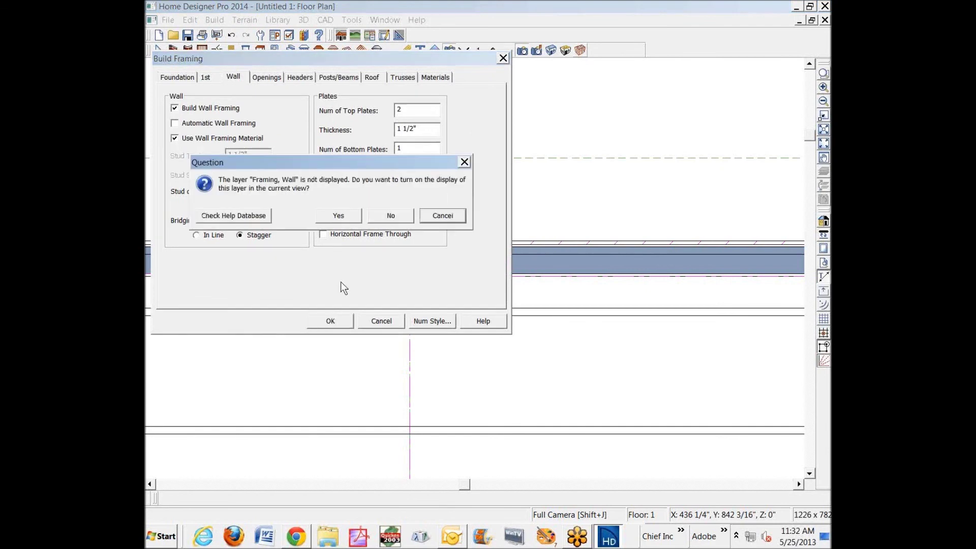
{"action": "left_click", "coordinate": [337, 221]}
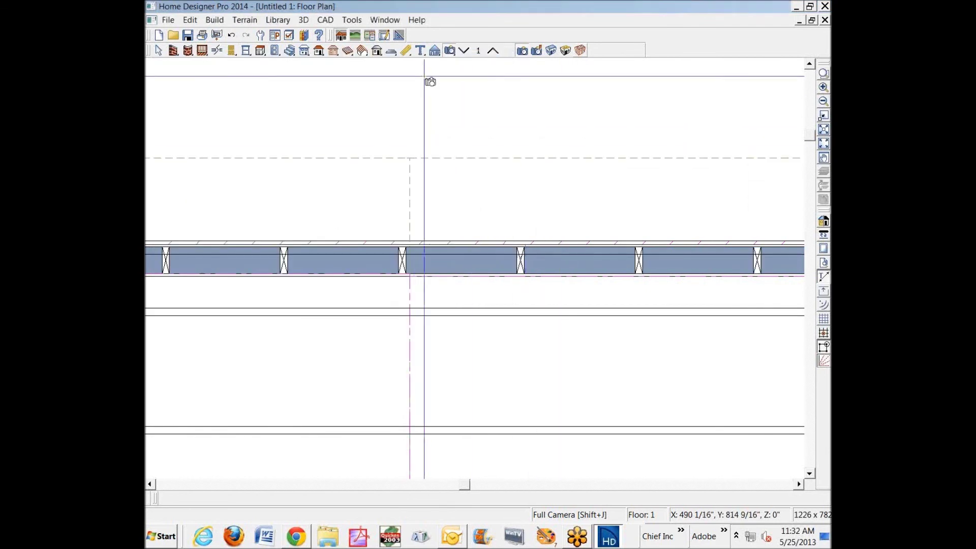
{"action": "left_click", "coordinate": [580, 51]}
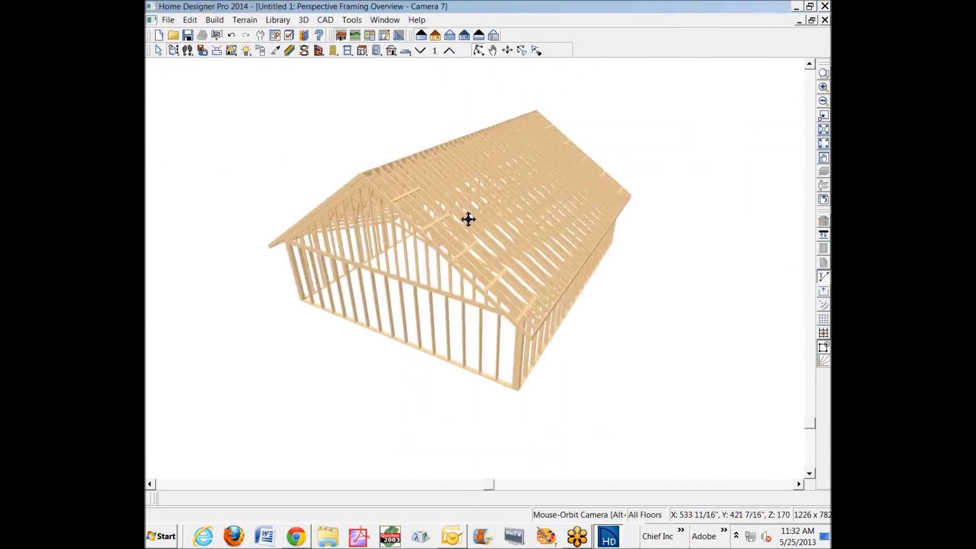
Step: Orbit the framing overview to the gable end in Vector View rendering, then close it
{"action": "left_click_drag", "start_coordinate": [468, 218], "coordinate": [588, 199]}
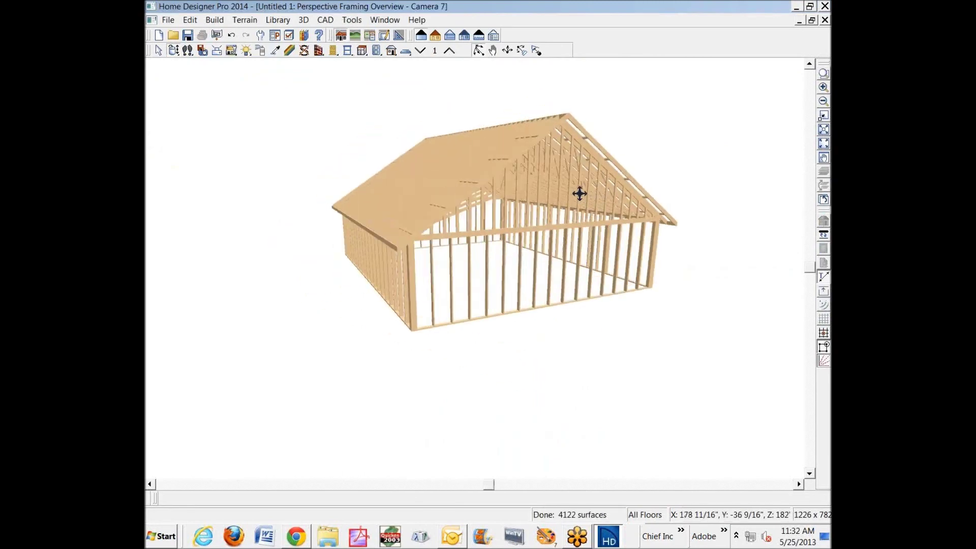
{"action": "scroll", "coordinate": [579, 191], "scroll_direction": "up", "scroll_amount": 4}
{"action": "mouse_move", "coordinate": [564, 166]}
{"action": "left_mouse_down"}
{"action": "mouse_move", "coordinate": [518, 181]}
{"action": "mouse_move", "coordinate": [508, 161]}
{"action": "mouse_move", "coordinate": [557, 166]}
{"action": "mouse_move", "coordinate": [558, 144]}
{"action": "mouse_move", "coordinate": [558, 154]}
{"action": "left_mouse_up"}
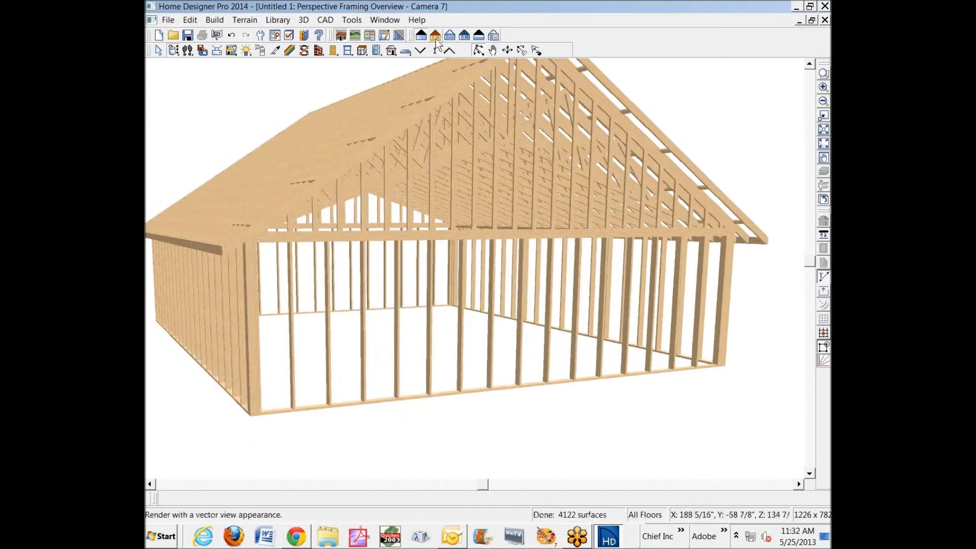
{"action": "left_click", "coordinate": [435, 36]}
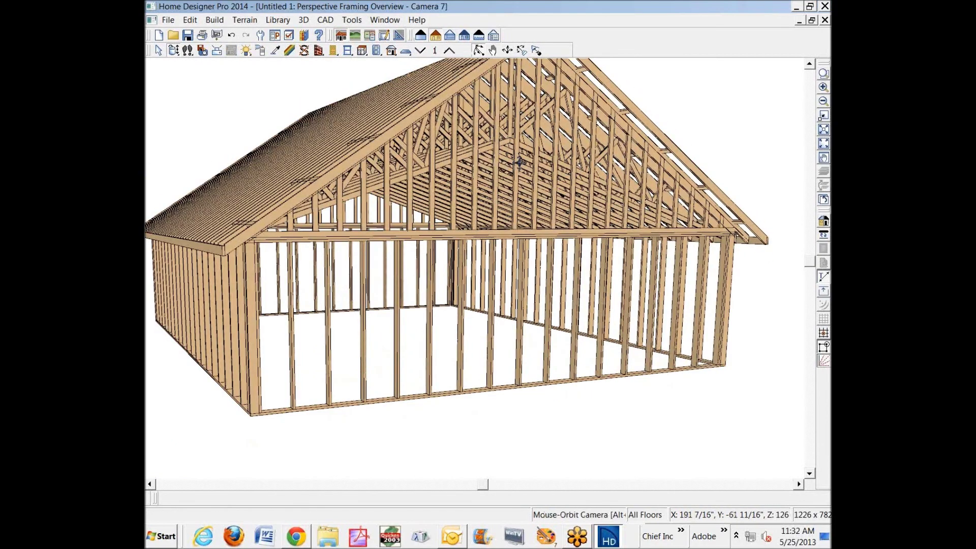
{"action": "left_click", "coordinate": [809, 65]}
{"action": "left_click_drag", "start_coordinate": [669, 166], "coordinate": [616, 168]}
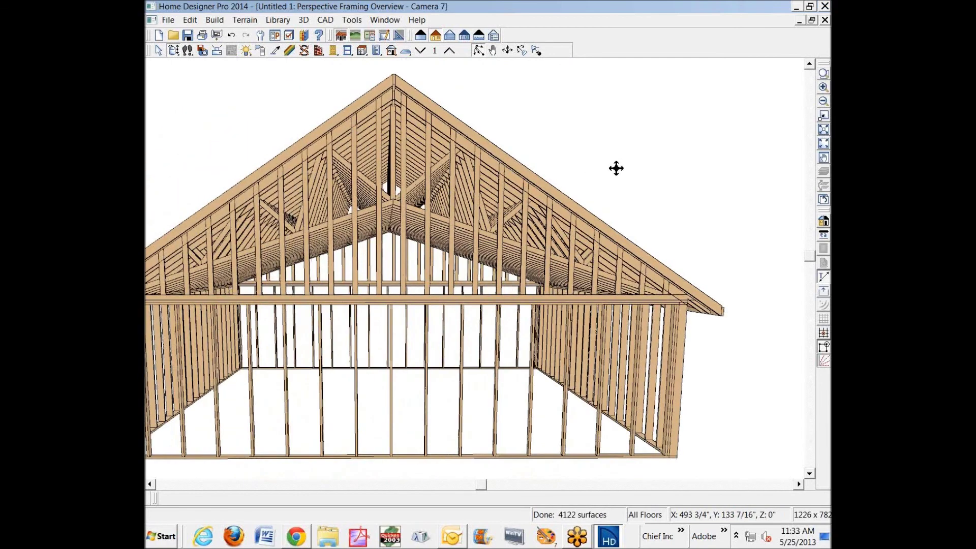
{"action": "left_click", "coordinate": [824, 21]}
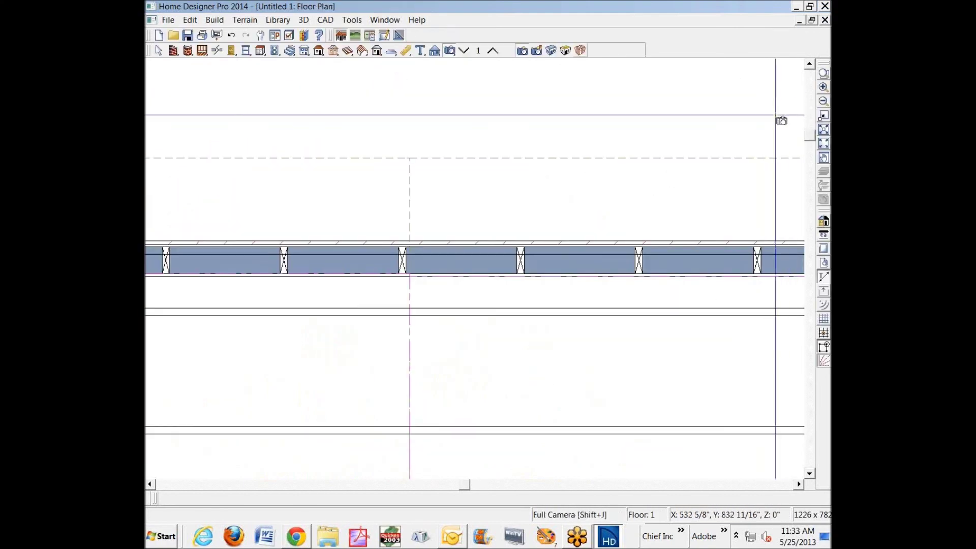
Step: Fill the window, check the vaulted room with a full camera, then cut a cross-section across the building
{"action": "left_click", "coordinate": [823, 143]}
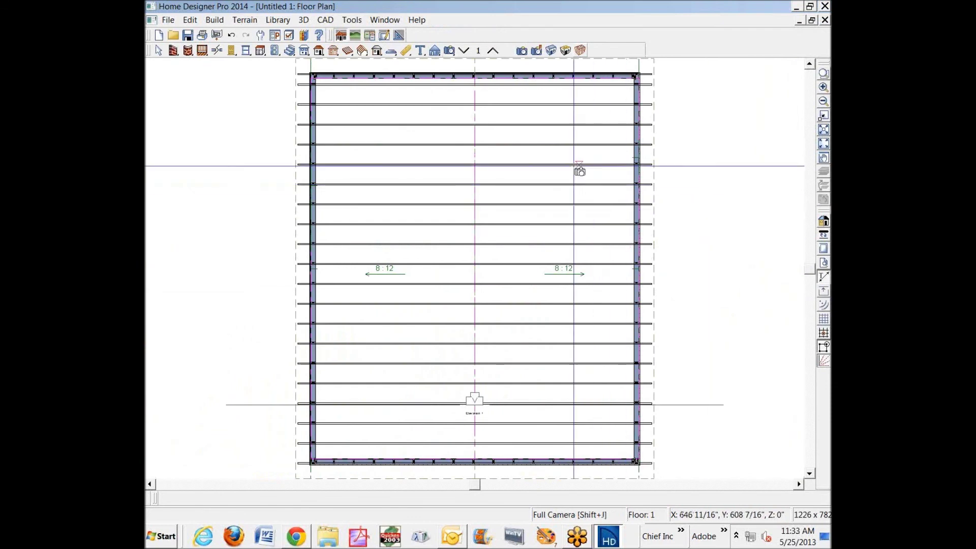
{"action": "left_click", "coordinate": [451, 53]}
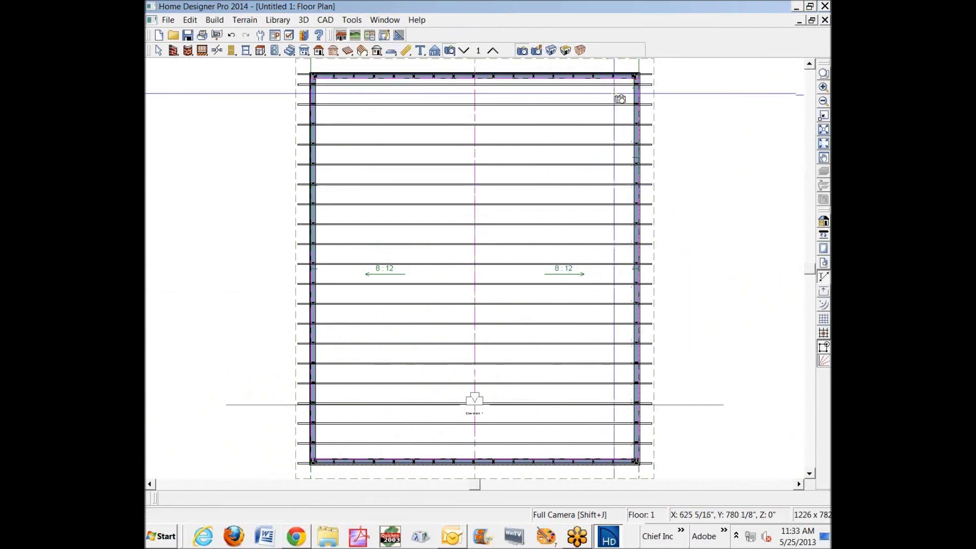
{"action": "left_click_drag", "start_coordinate": [612, 96], "coordinate": [529, 287]}
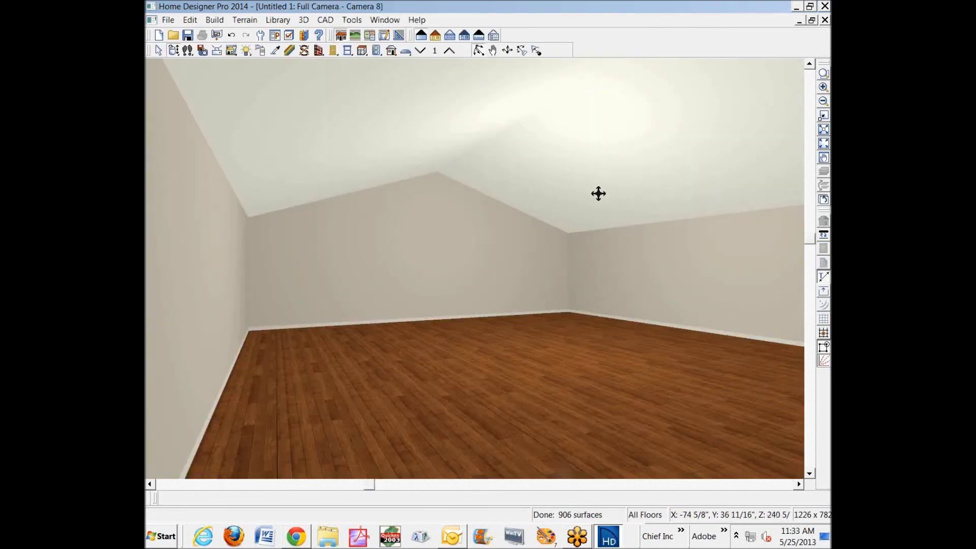
{"action": "left_click", "coordinate": [825, 19]}
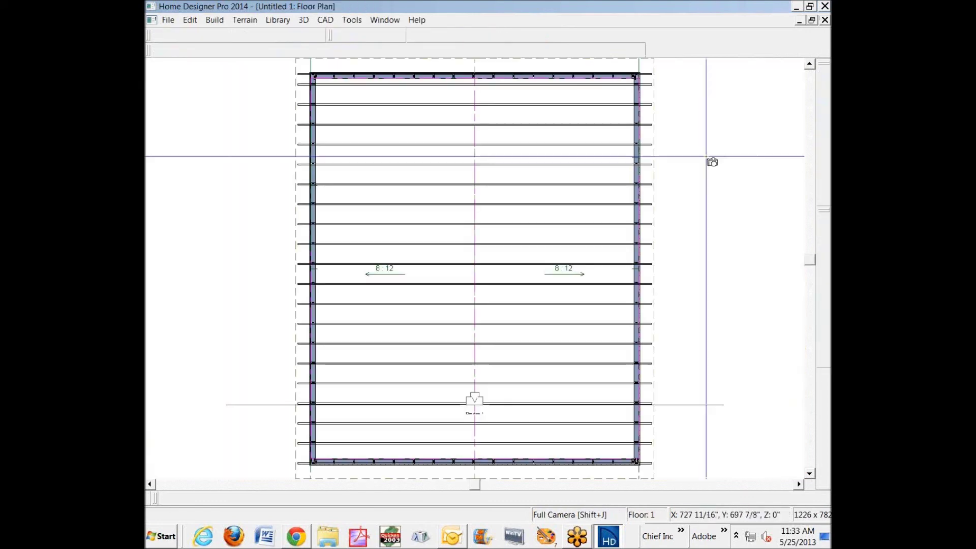
{"action": "left_click_drag", "start_coordinate": [559, 363], "coordinate": [547, 260]}
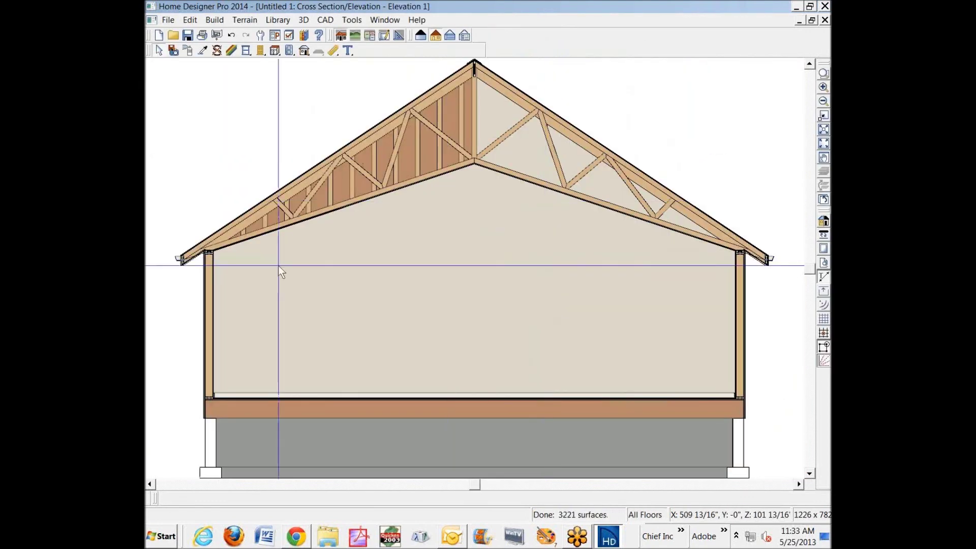